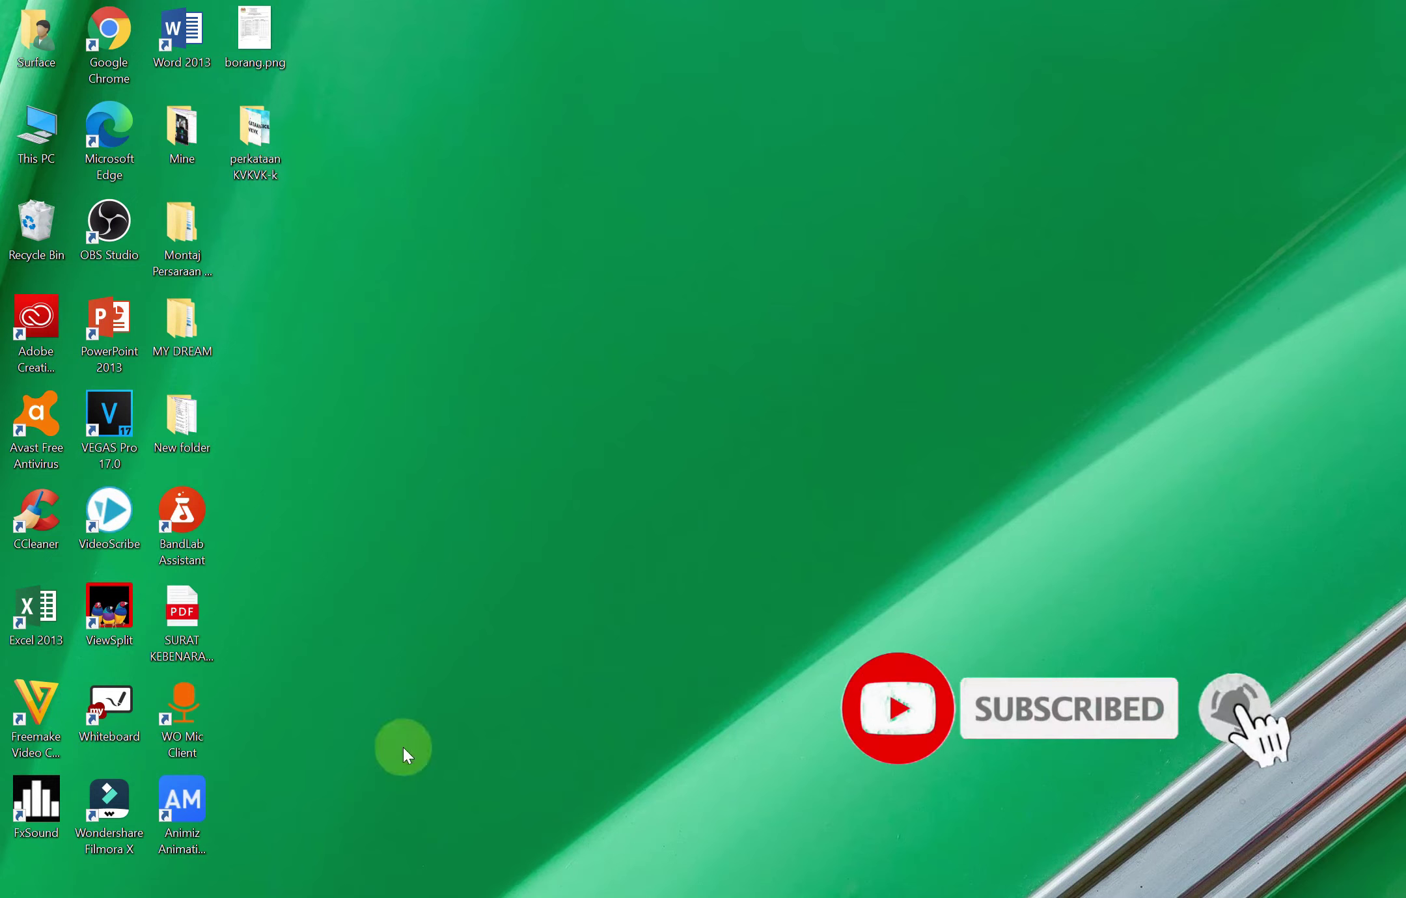
# Open the Windows Start menu from the taskbar's Start button.
pyautogui.click(24, 891)
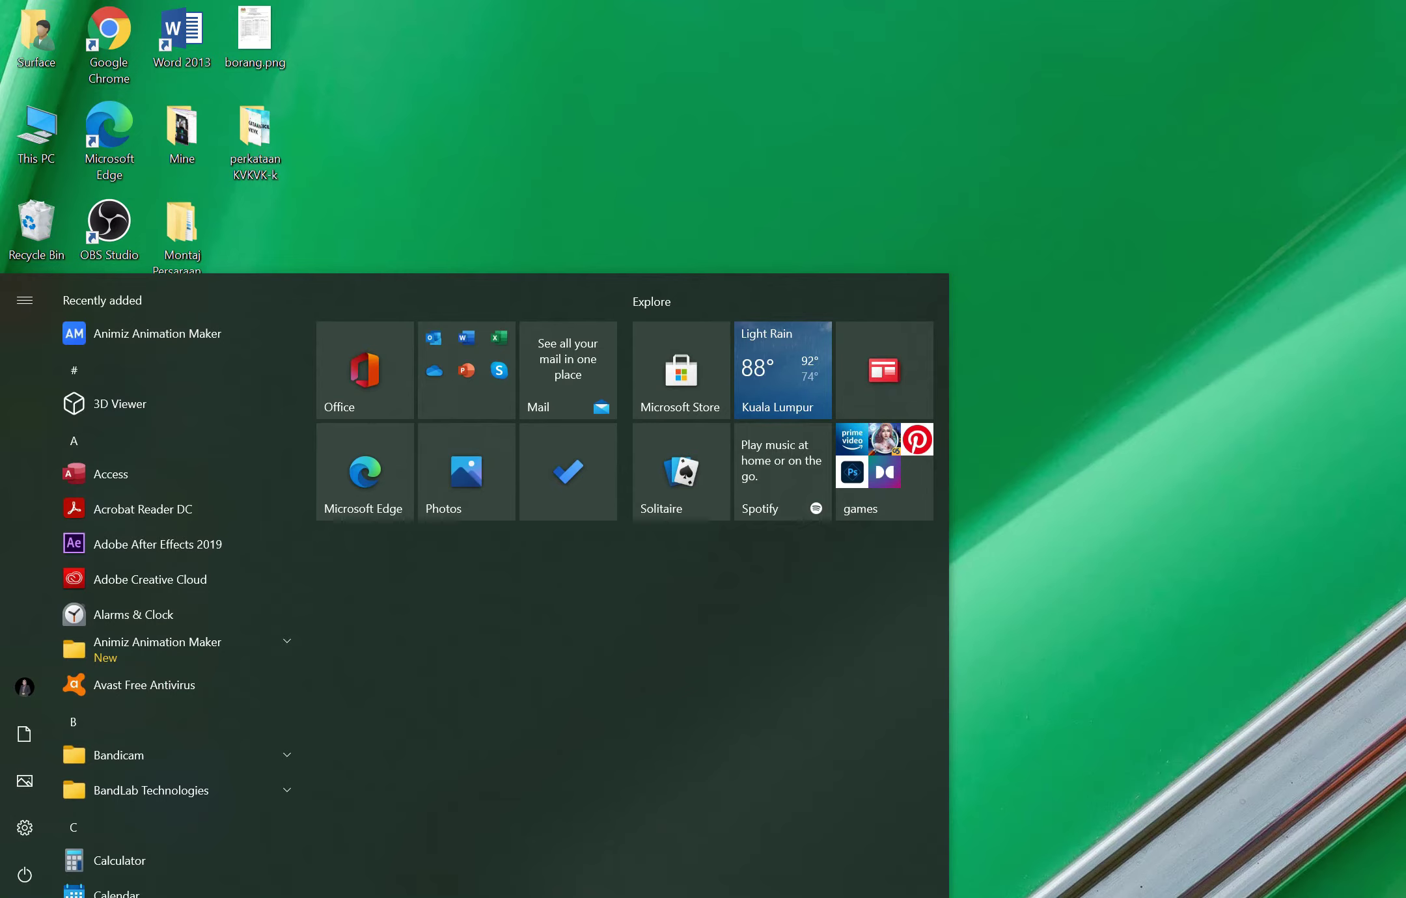
# Search the Start menu for 'powerpoint' and launch PowerPoint from the results.
pyautogui.write('po')
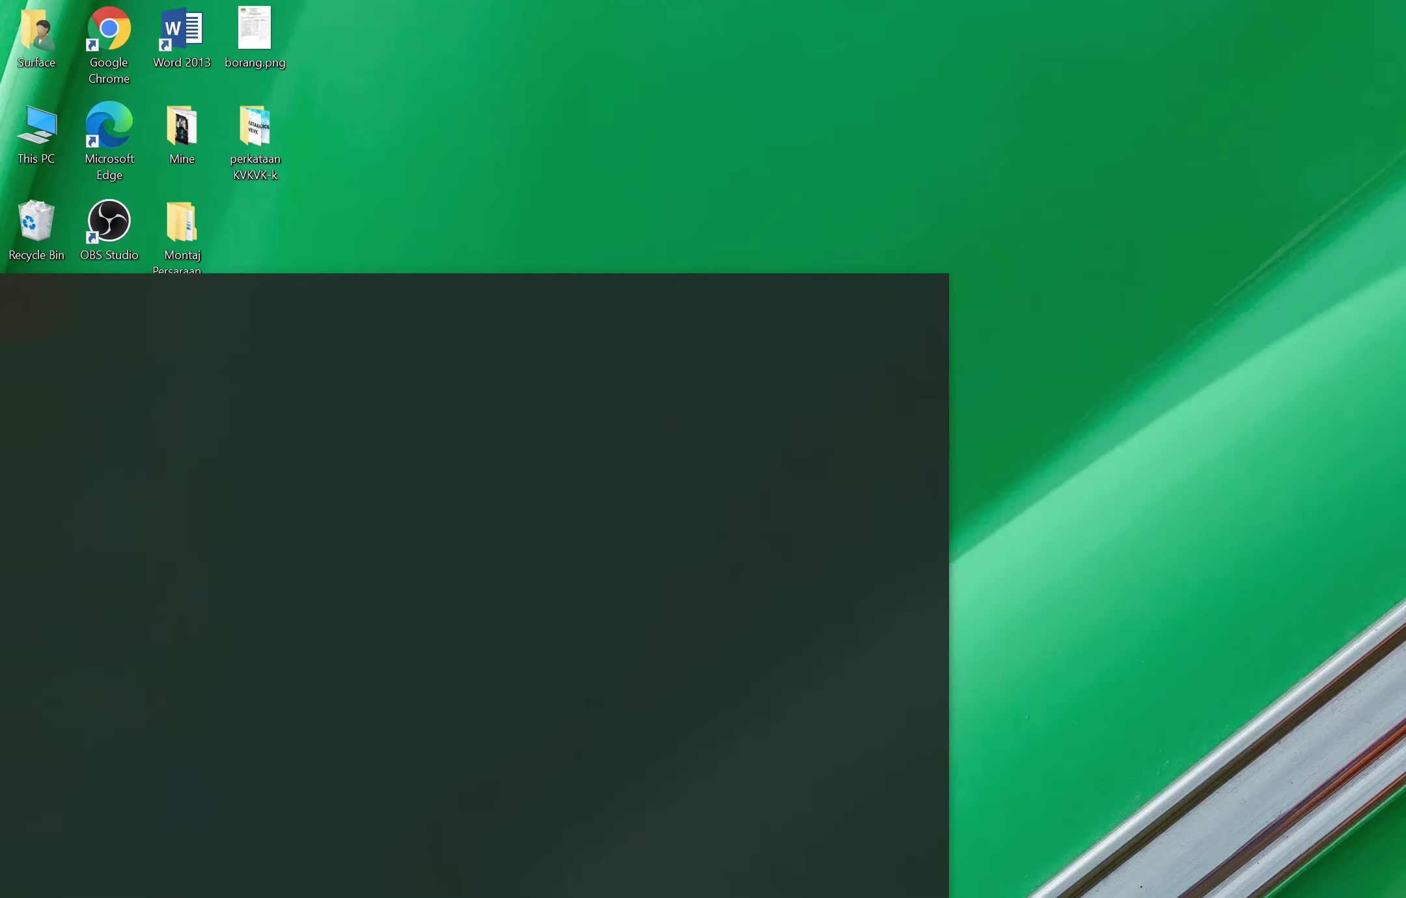
pyautogui.write('wer')
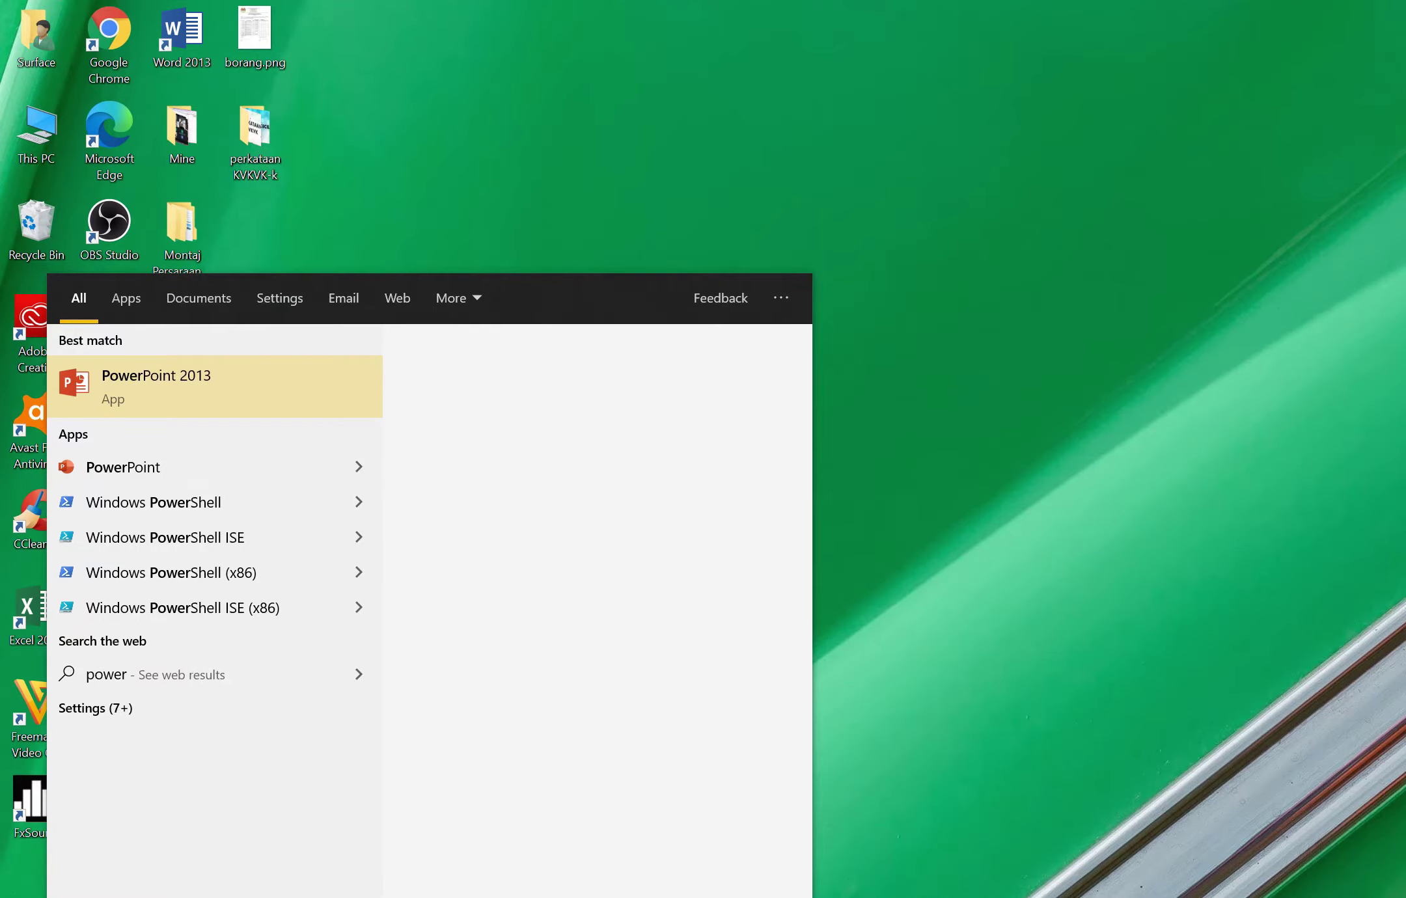
pyautogui.write('point')
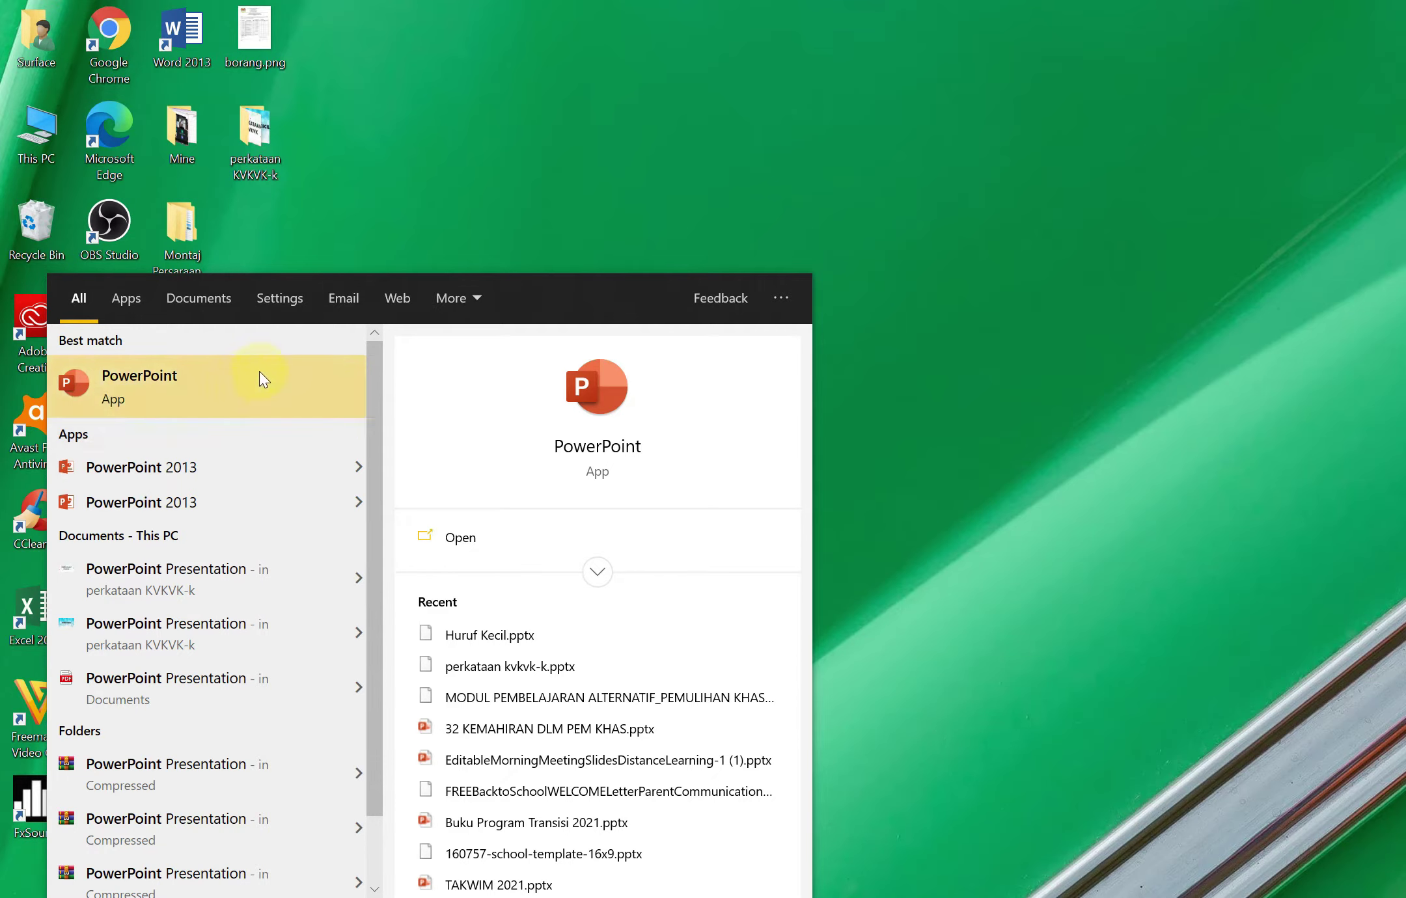
pyautogui.click(159, 394)
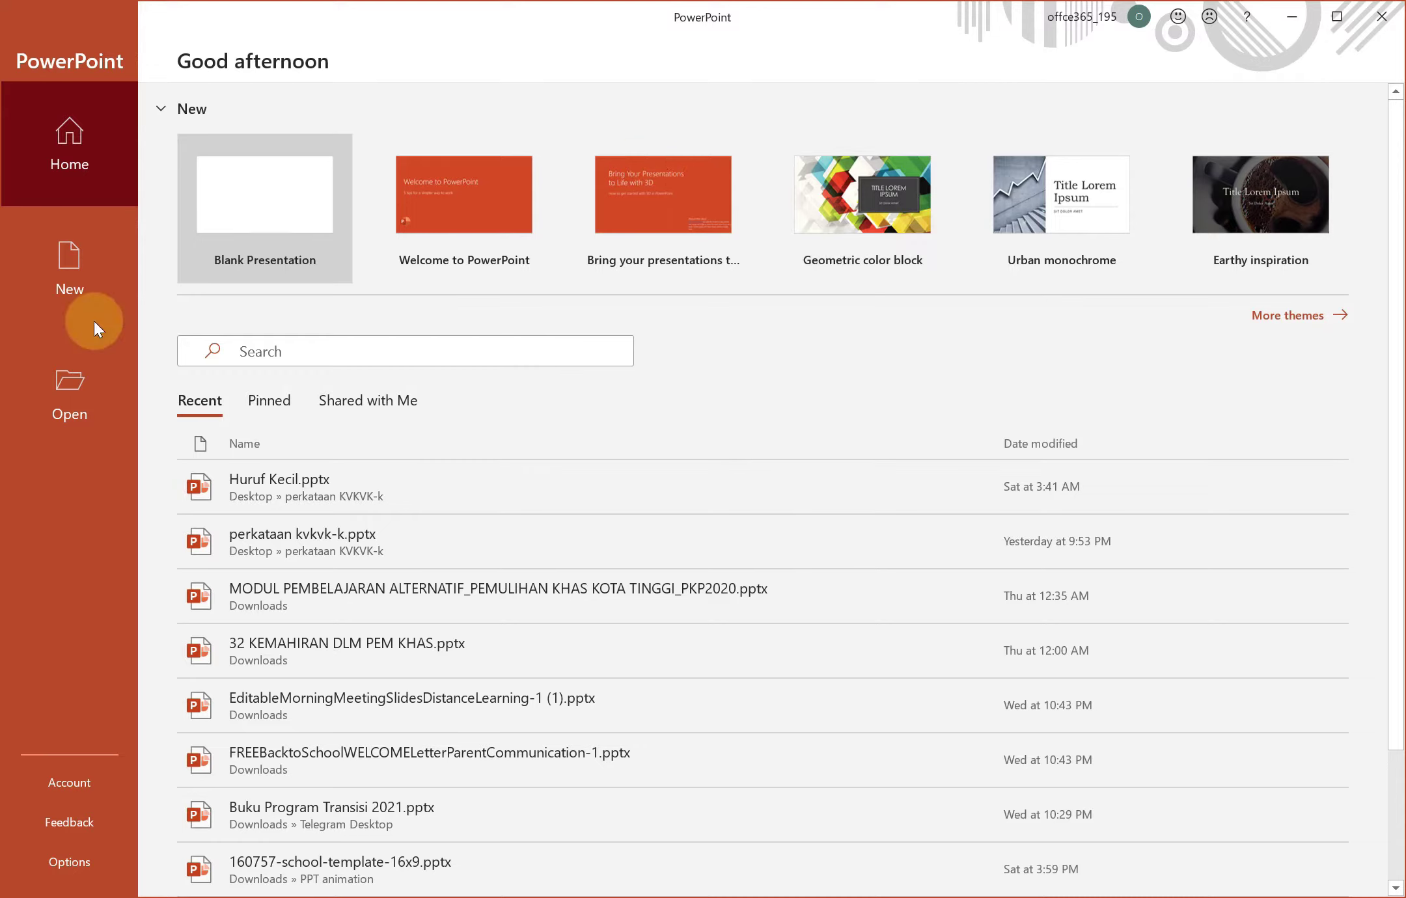
# Open the recent deck perkataan kvkvk-k.pptx, showing the PERKATAAN KVKVK title slide.
pyautogui.click(241, 206)
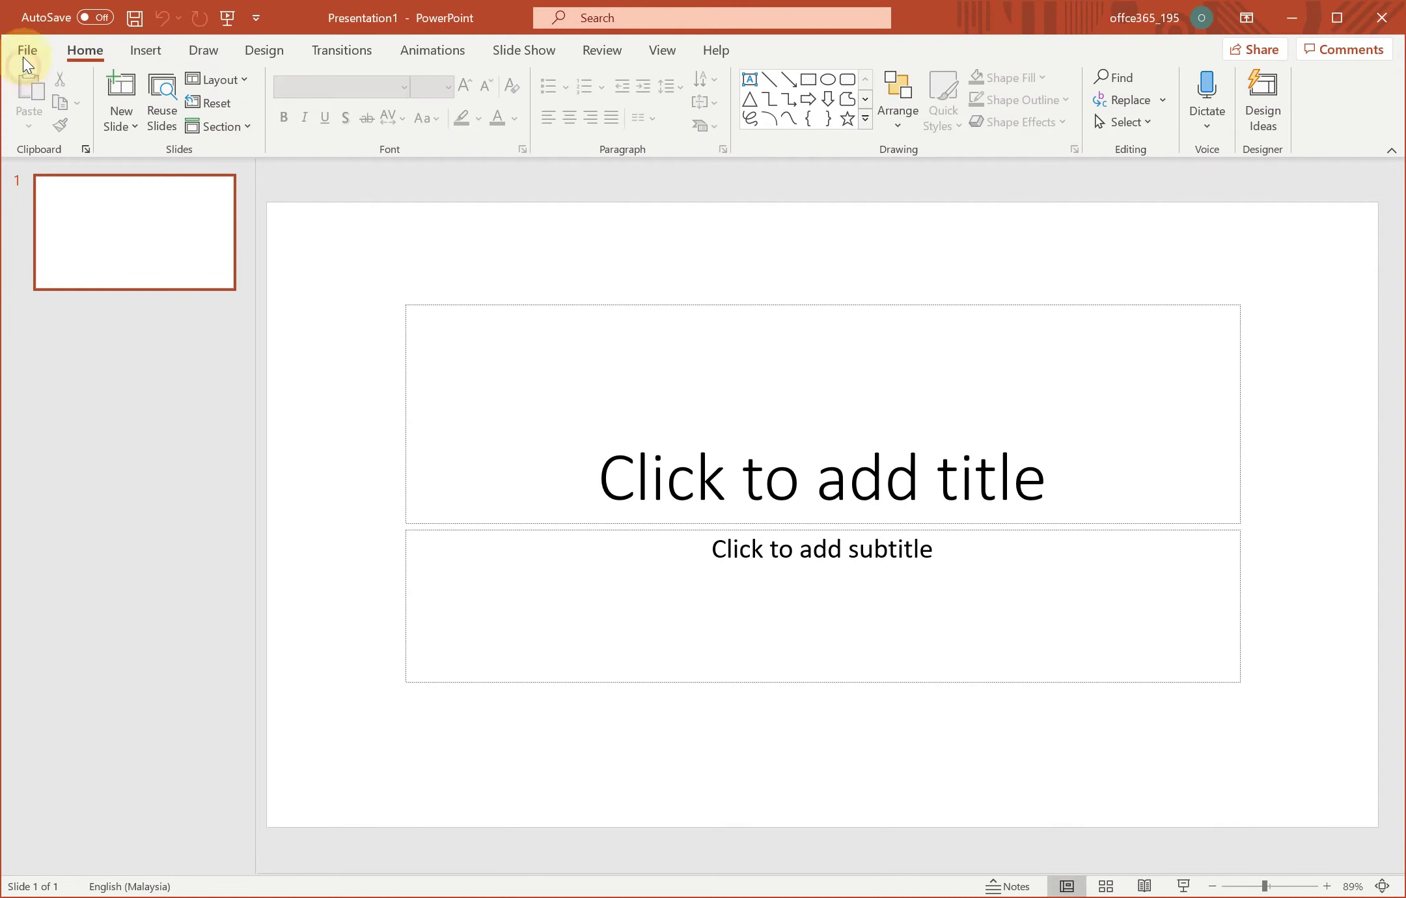
pyautogui.click(22, 54)
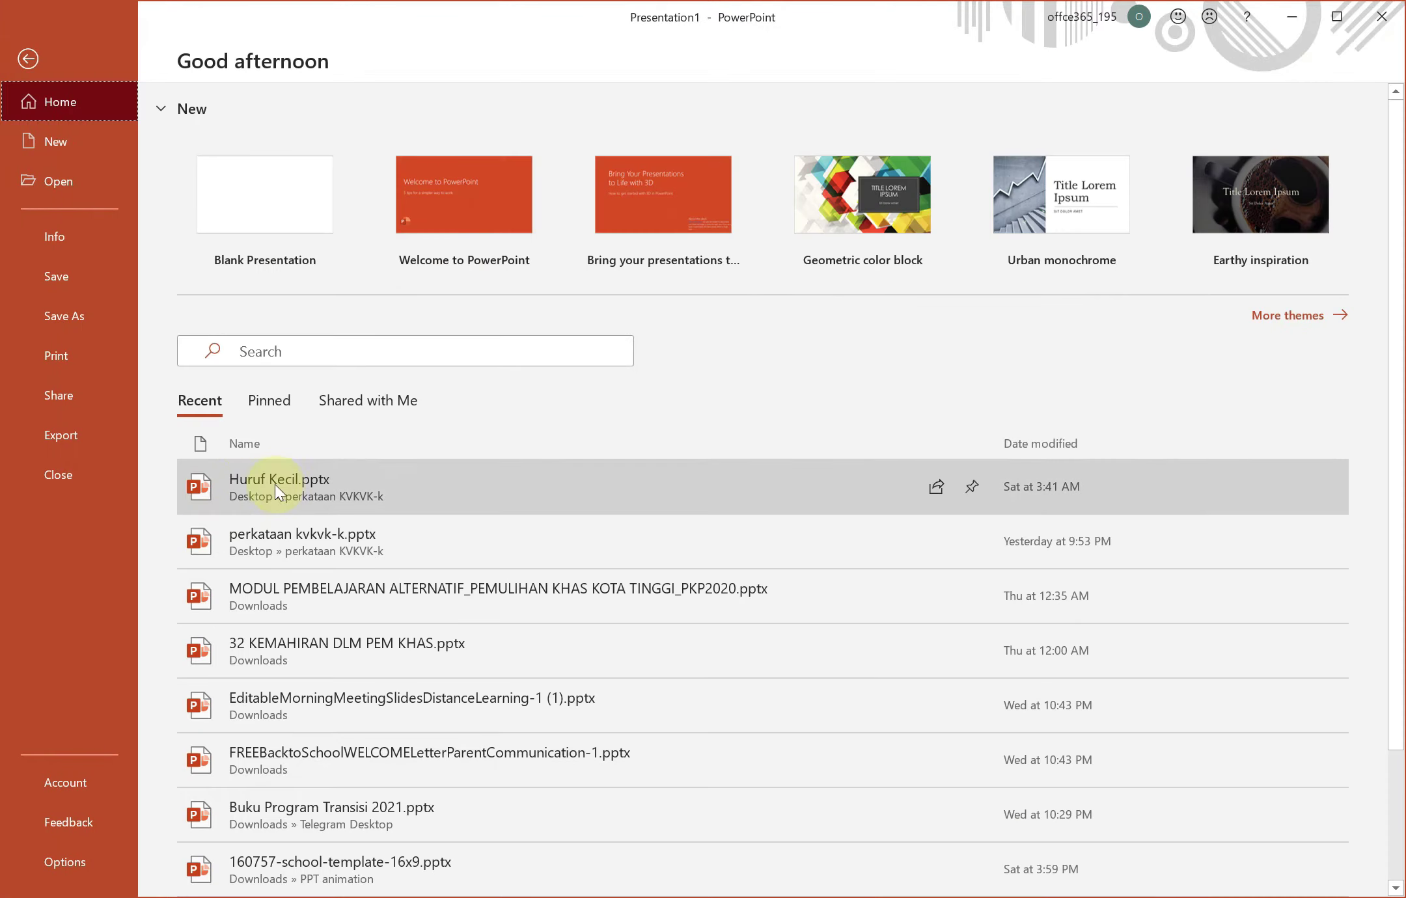
pyautogui.click(280, 532)
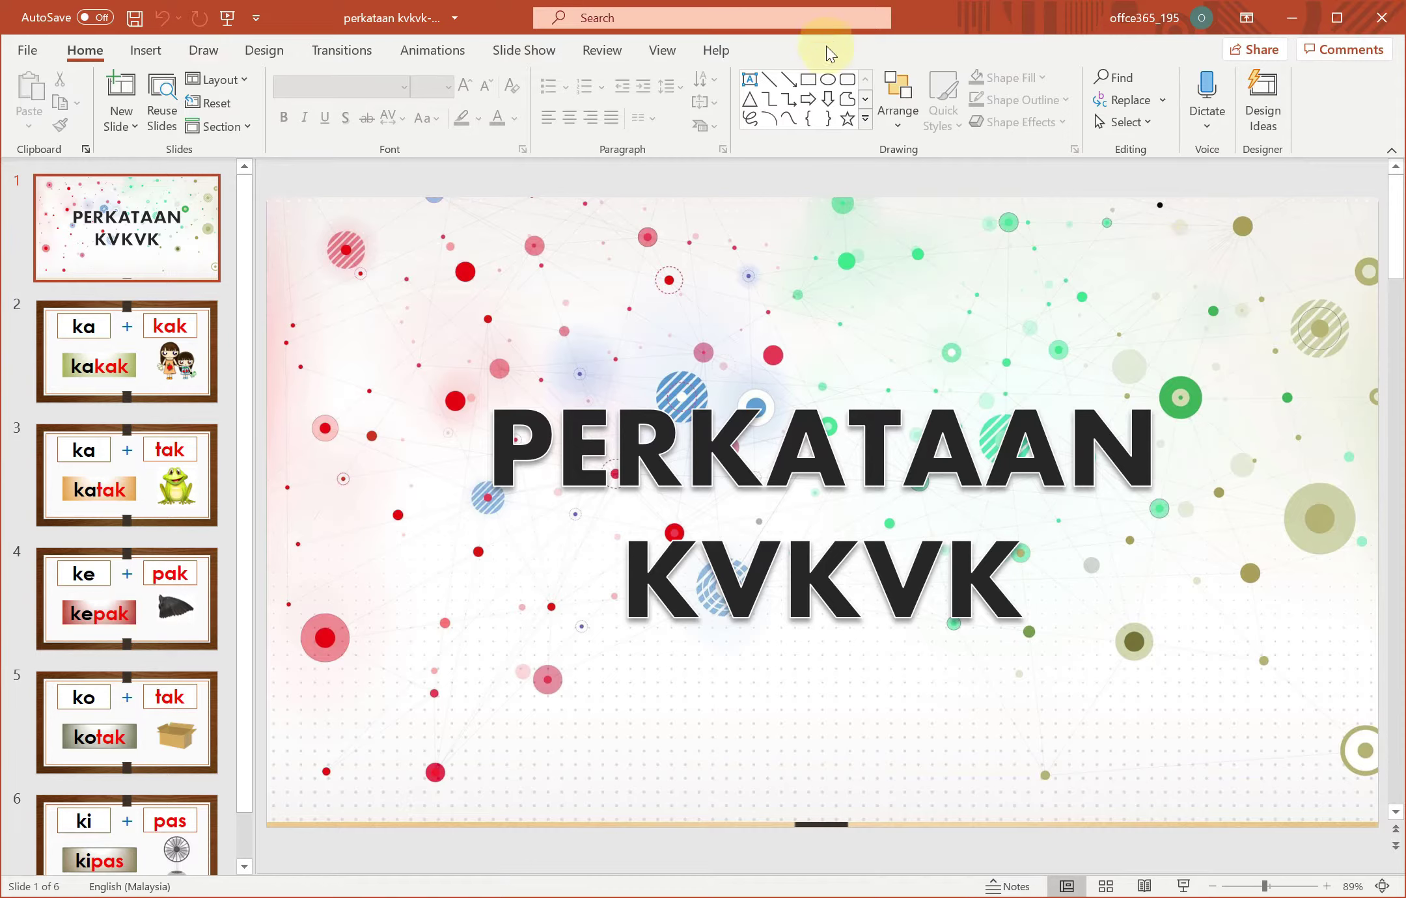
pyautogui.click(146, 50)
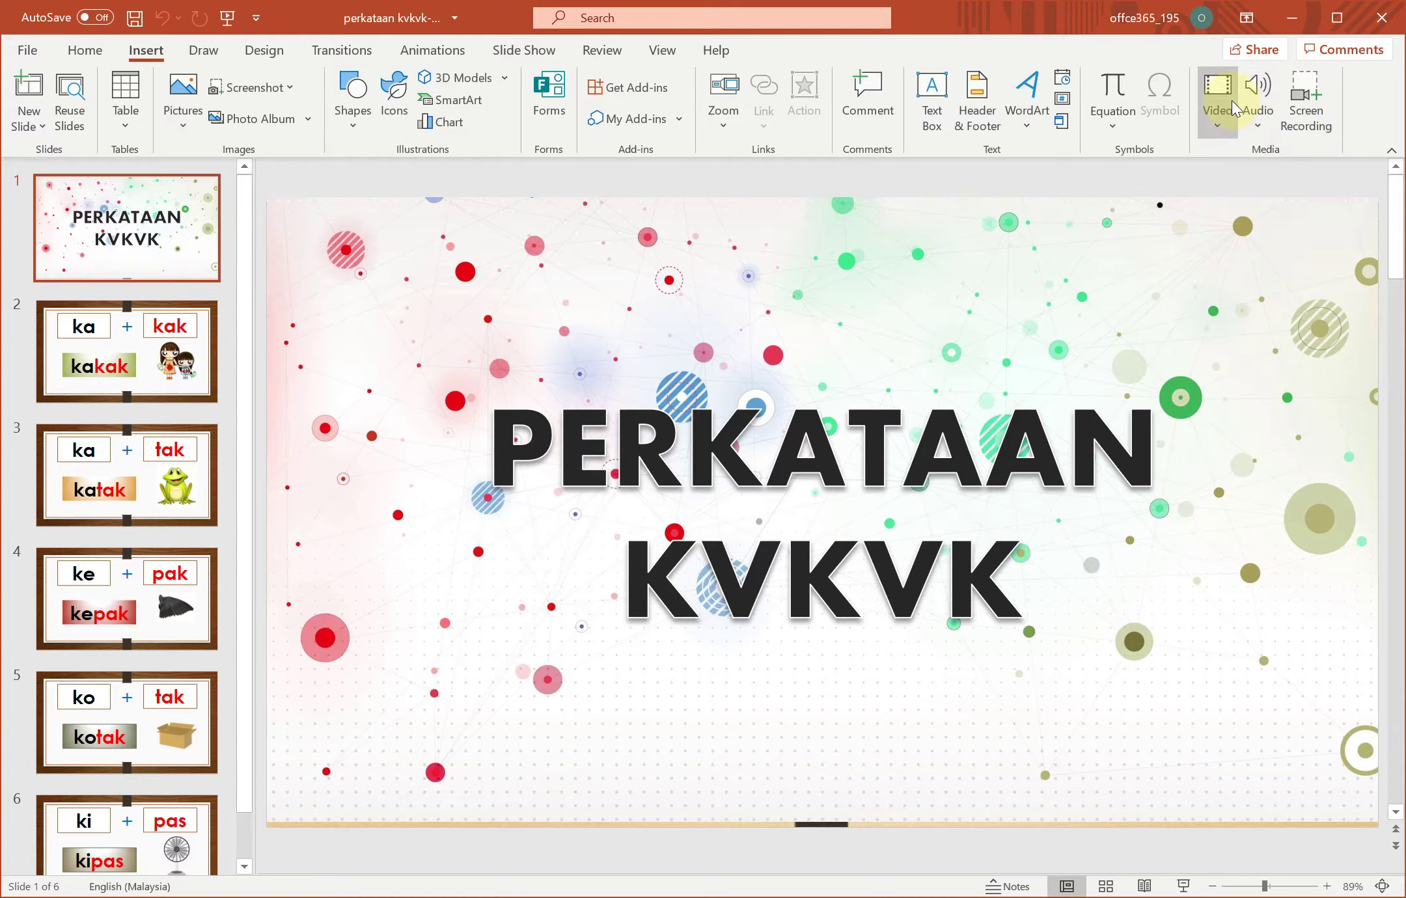
# Look over the Audio and Video insert options, then start a new Screen Recording.
pyautogui.click(1266, 128)
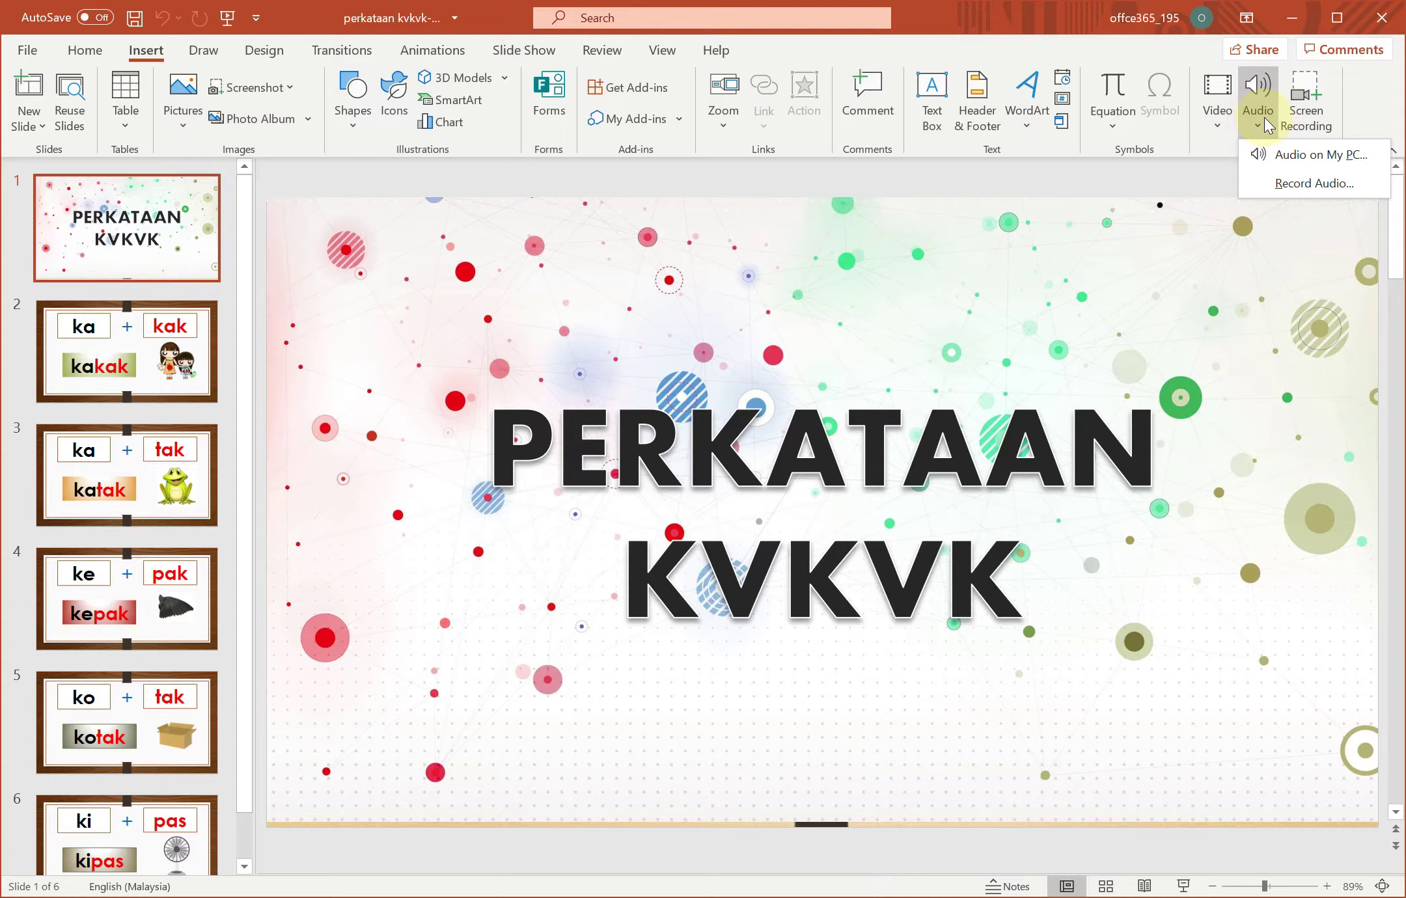
pyautogui.click(1218, 125)
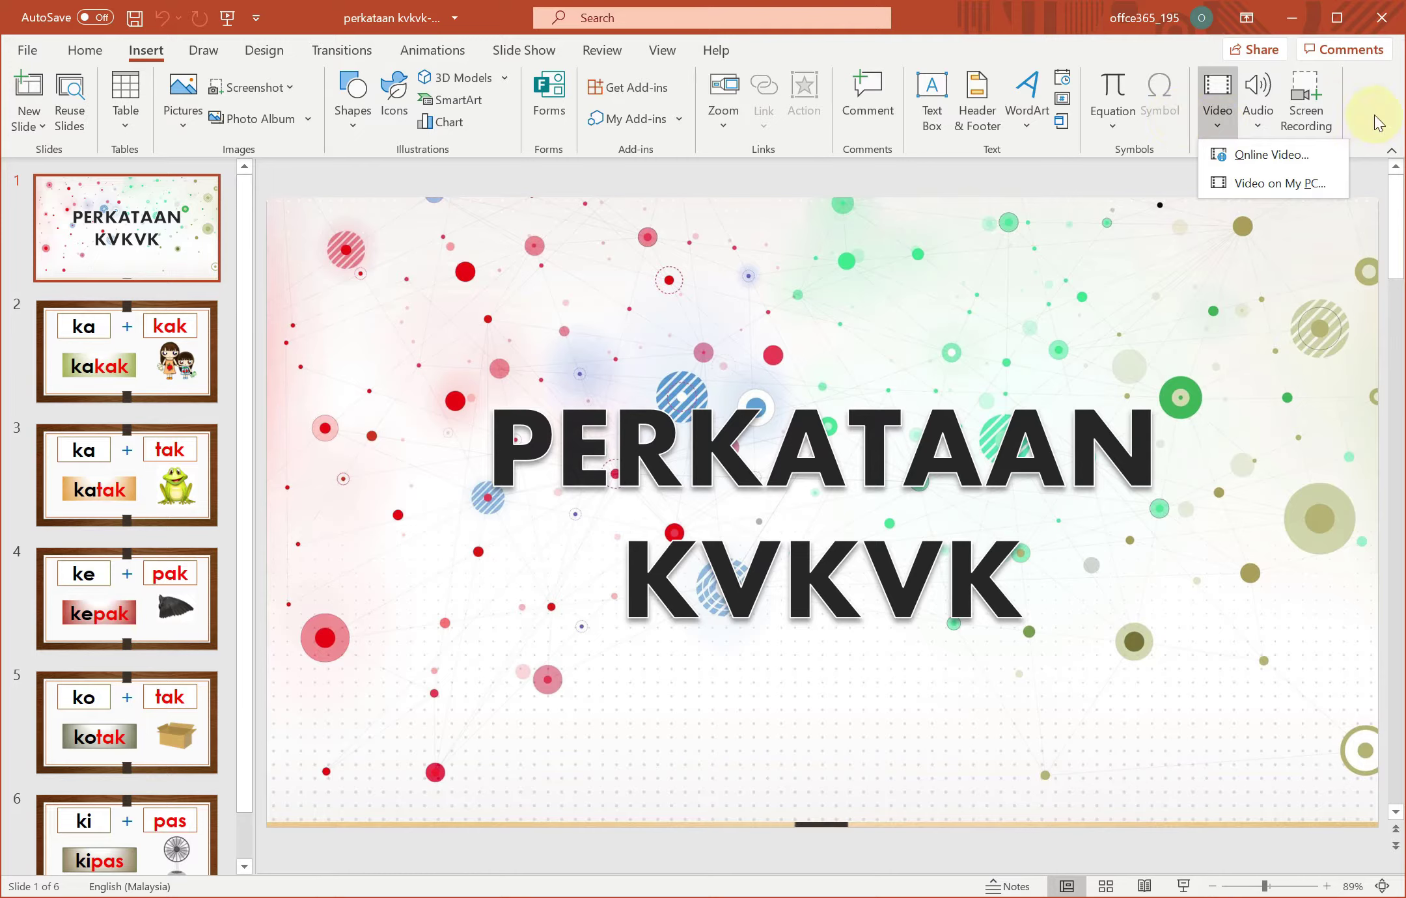
pyautogui.click(1360, 97)
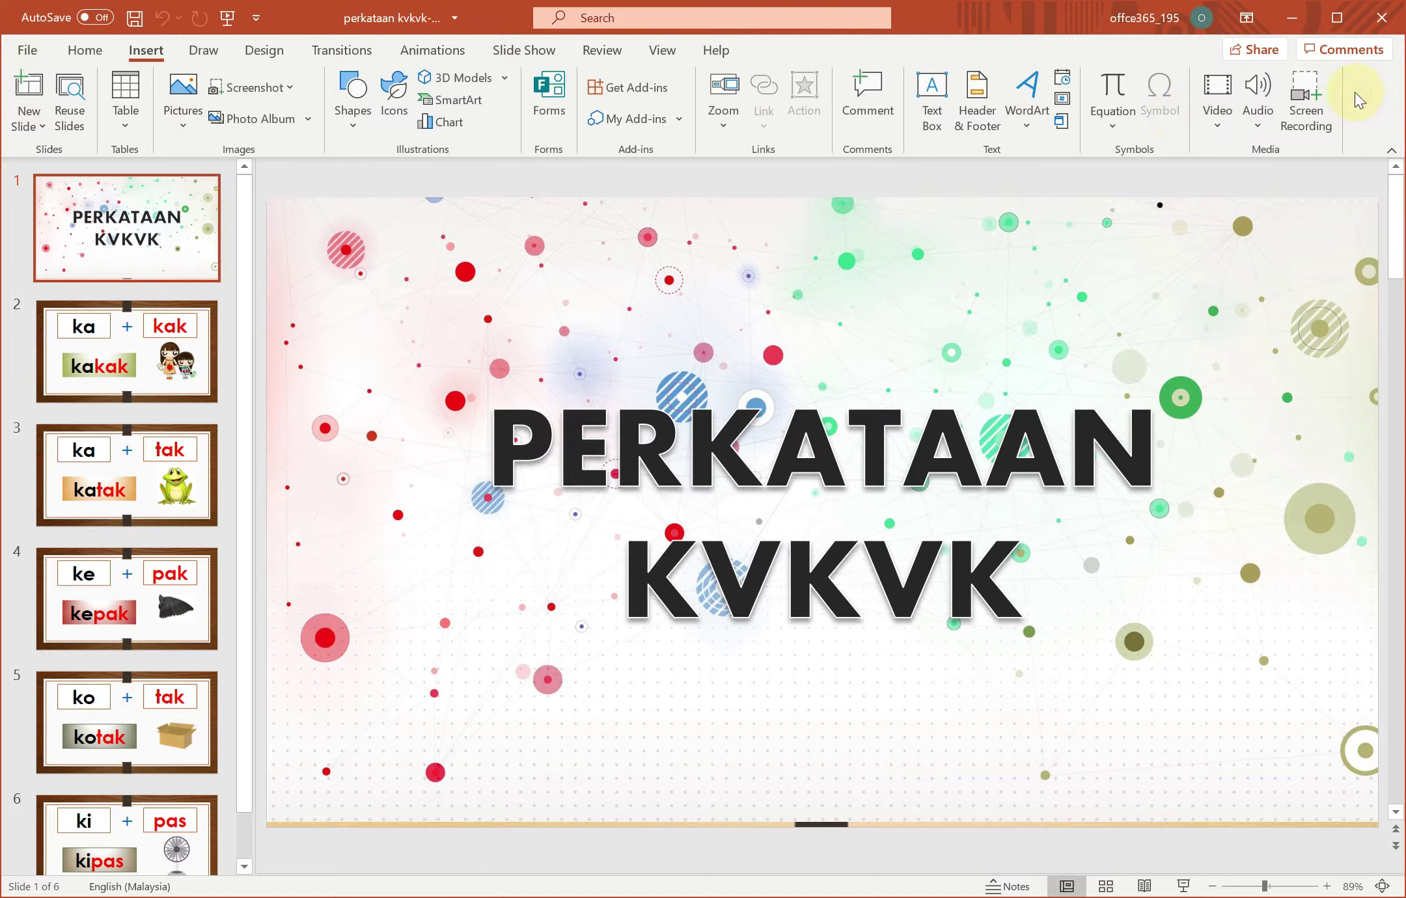
pyautogui.click(1307, 104)
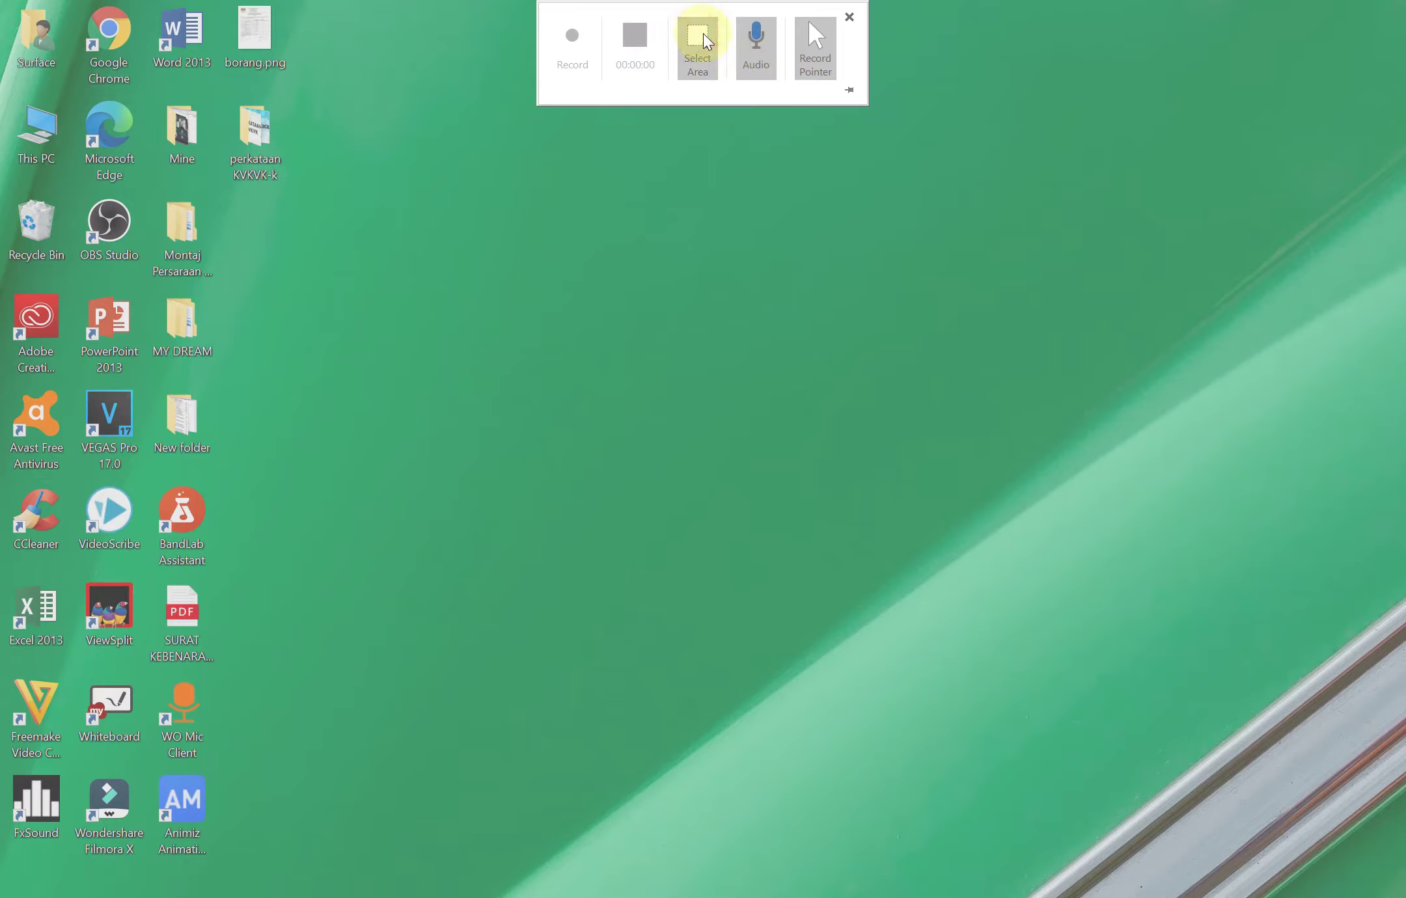
# Mark nearly the whole screen as the recording area, then open the Start menu.
pyautogui.click(711, 39)
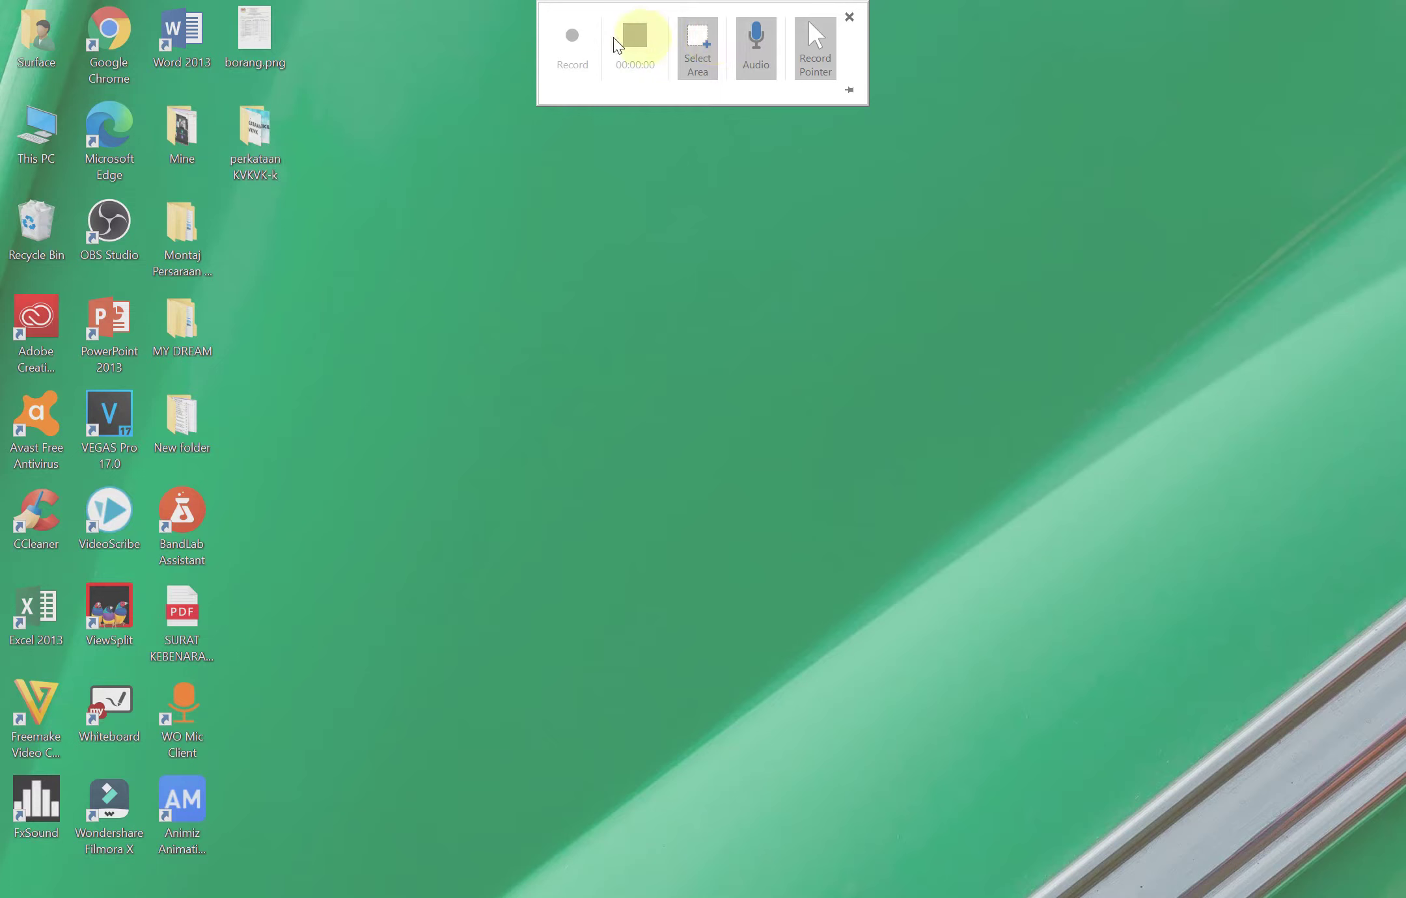
pyautogui.click(716, 43)
pyautogui.moveTo(3, 3)
pyautogui.mouseDown()
pyautogui.moveTo(1401, 815)
pyautogui.moveTo(1399, 863)
pyautogui.mouseUp()
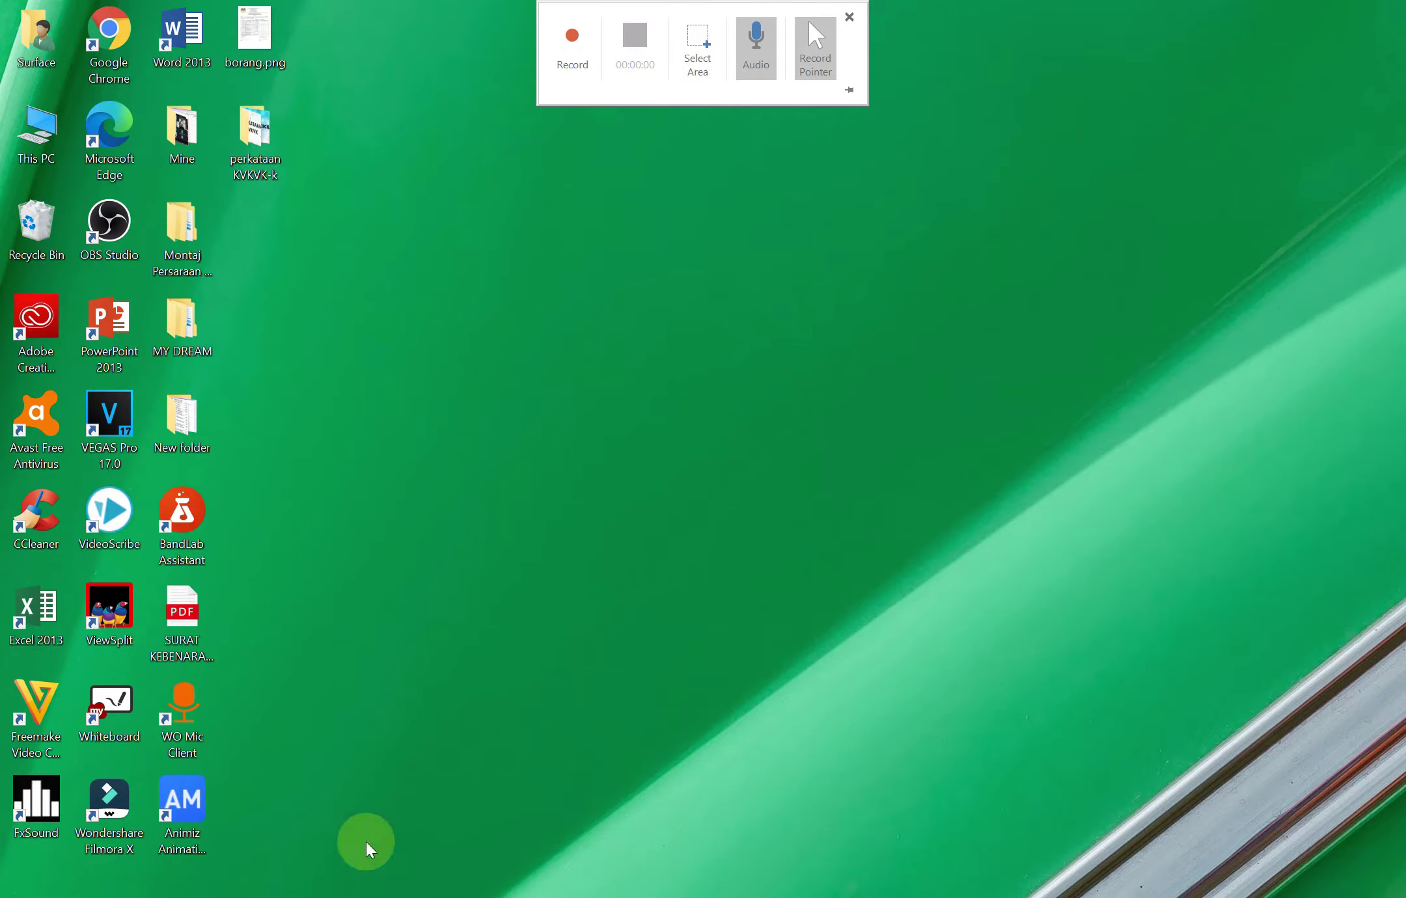
pyautogui.click(19, 895)
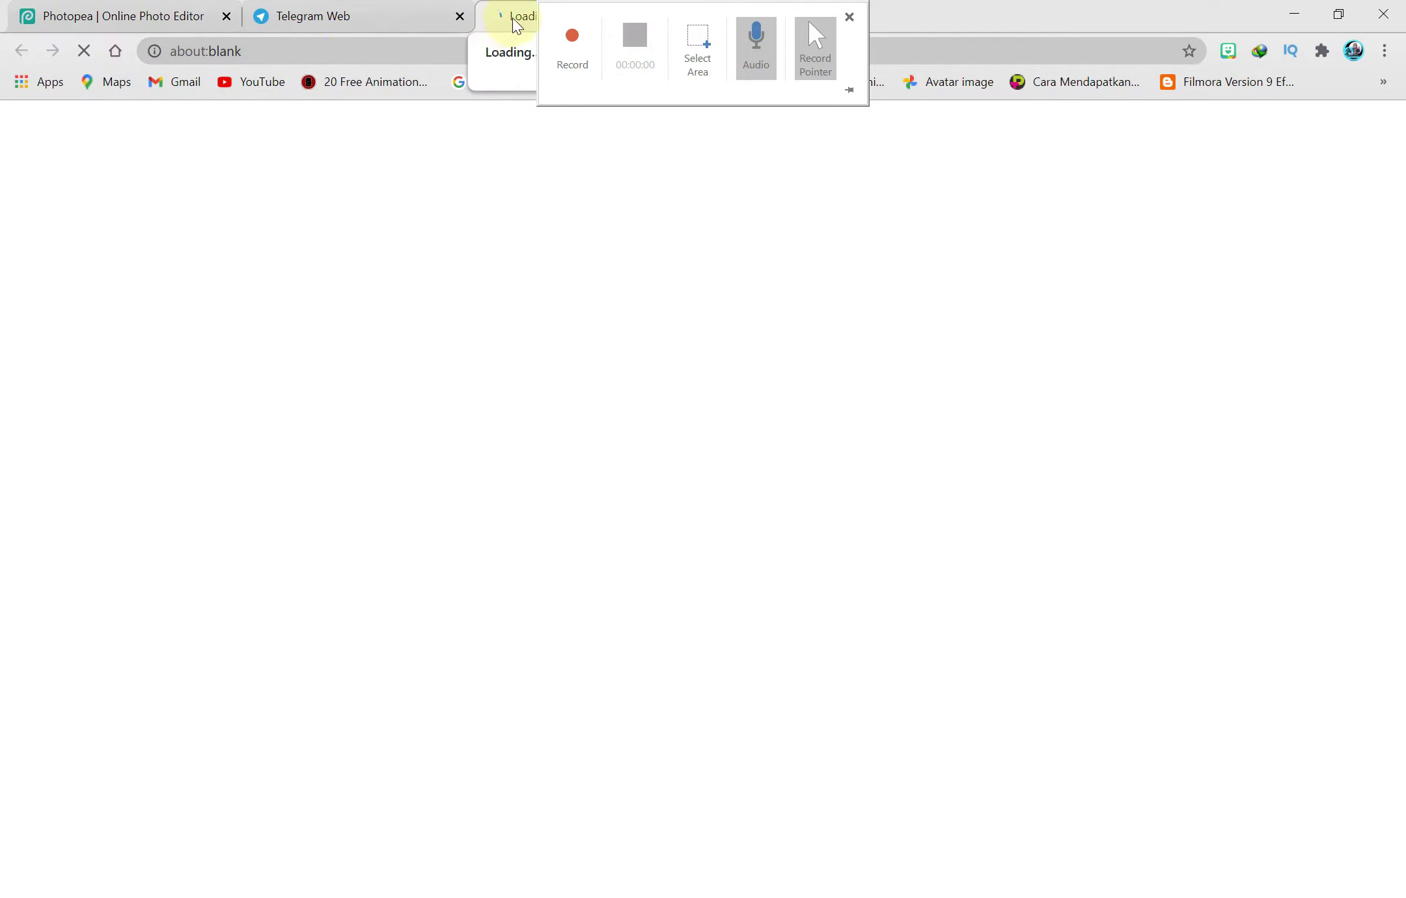
# Load google.com in Chrome's address bar.
pyautogui.click(310, 54)
pyautogui.write('go')
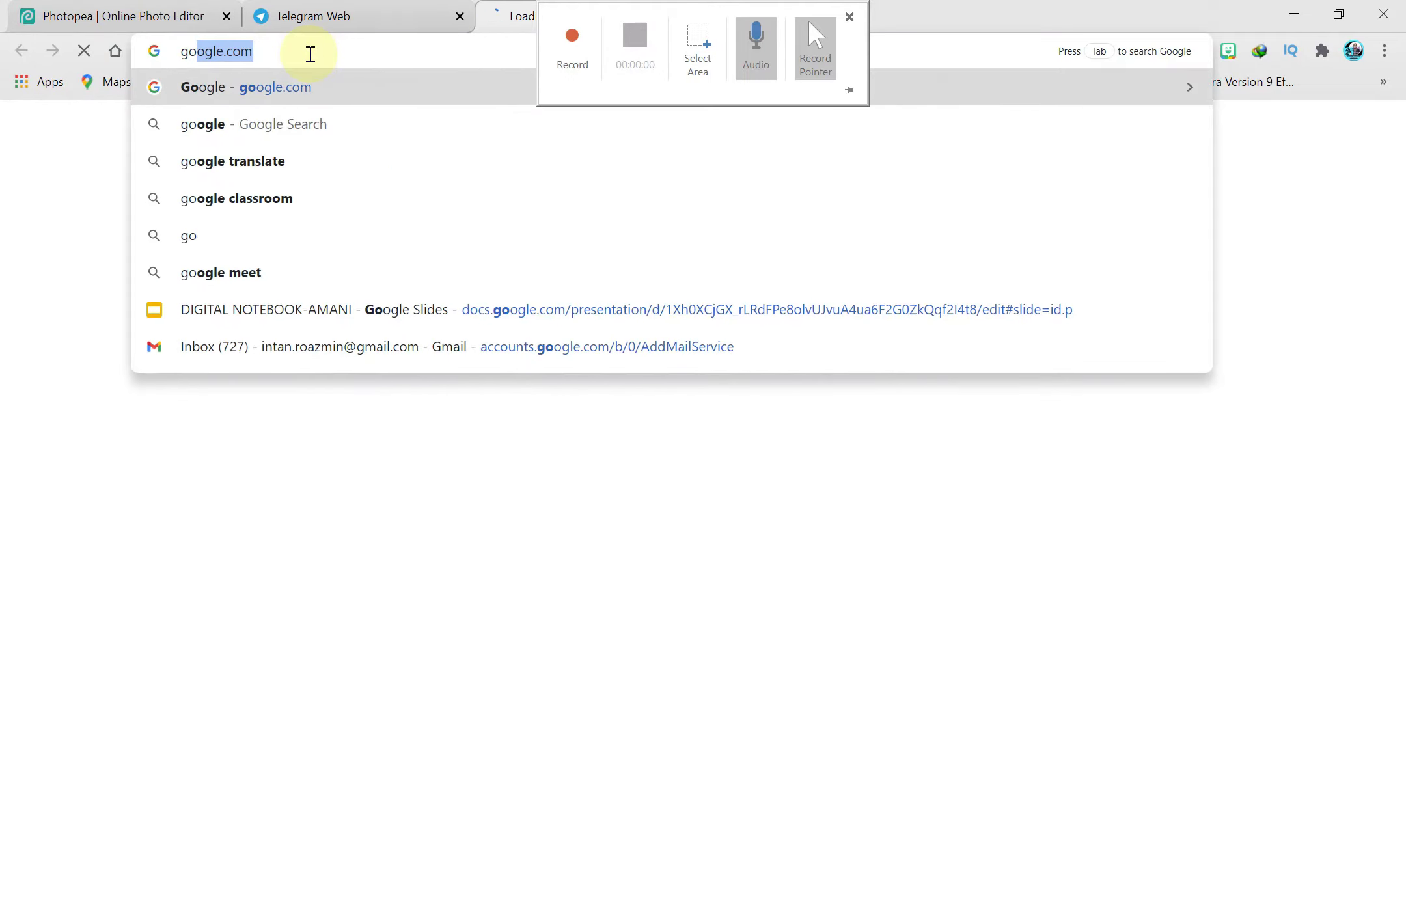
pyautogui.write('o')
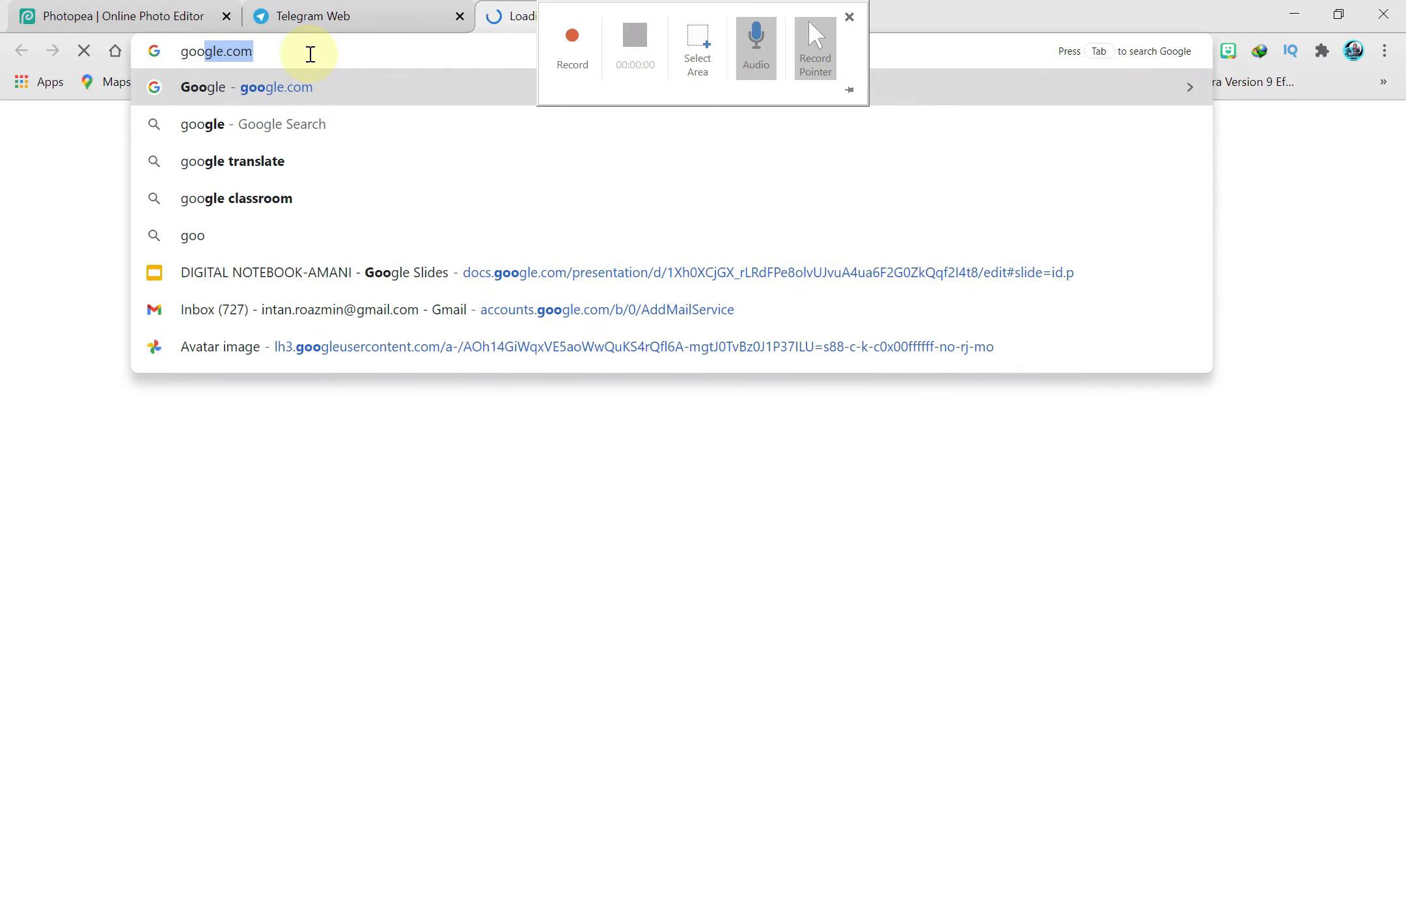
pyautogui.press('Return')
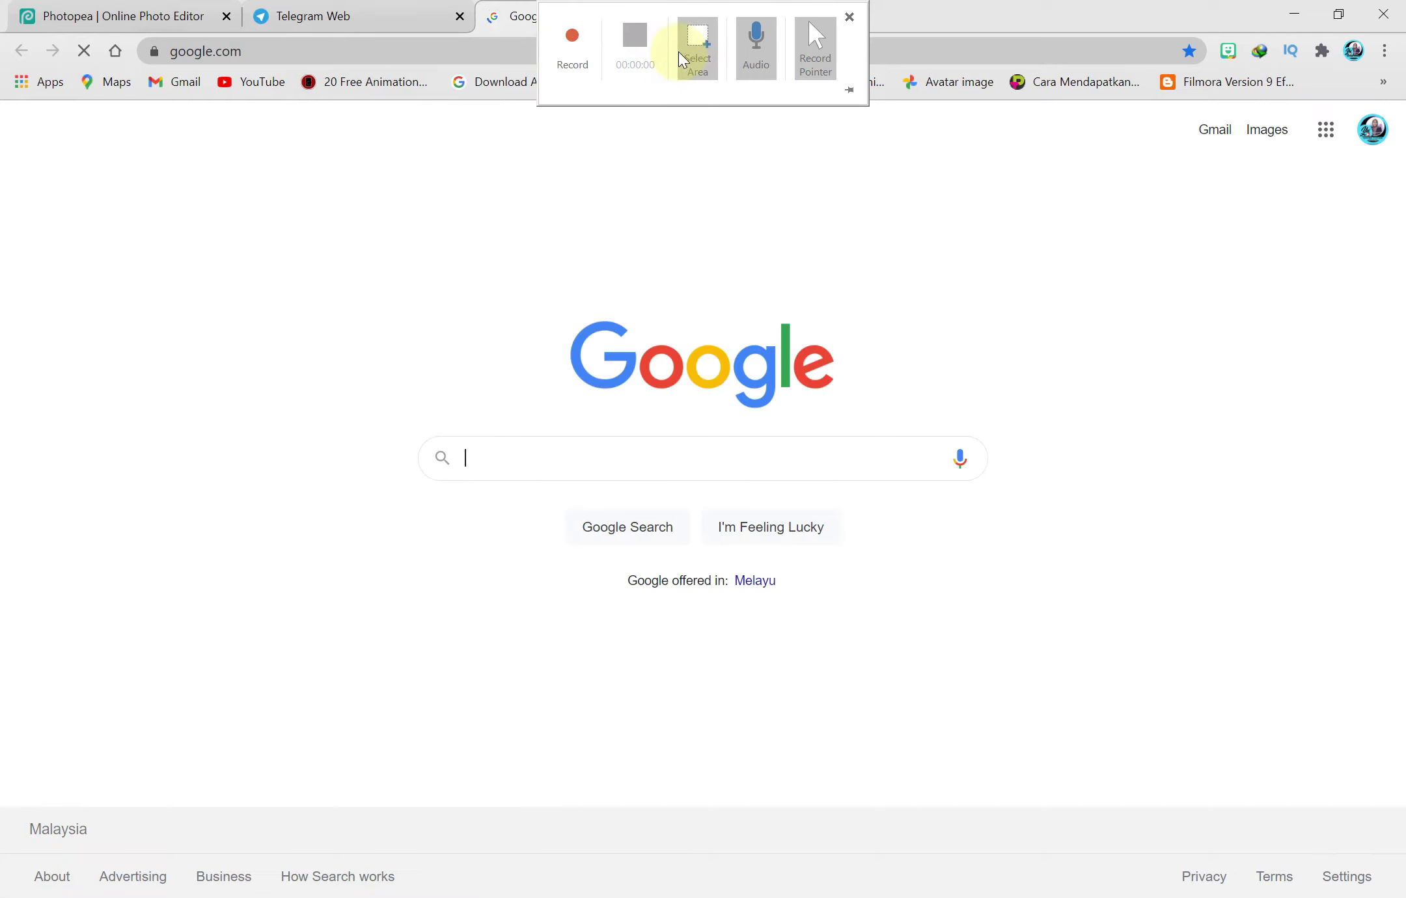
# Reselect the full screen as the recording area and record about 35 seconds, then stop.
pyautogui.click(705, 52)
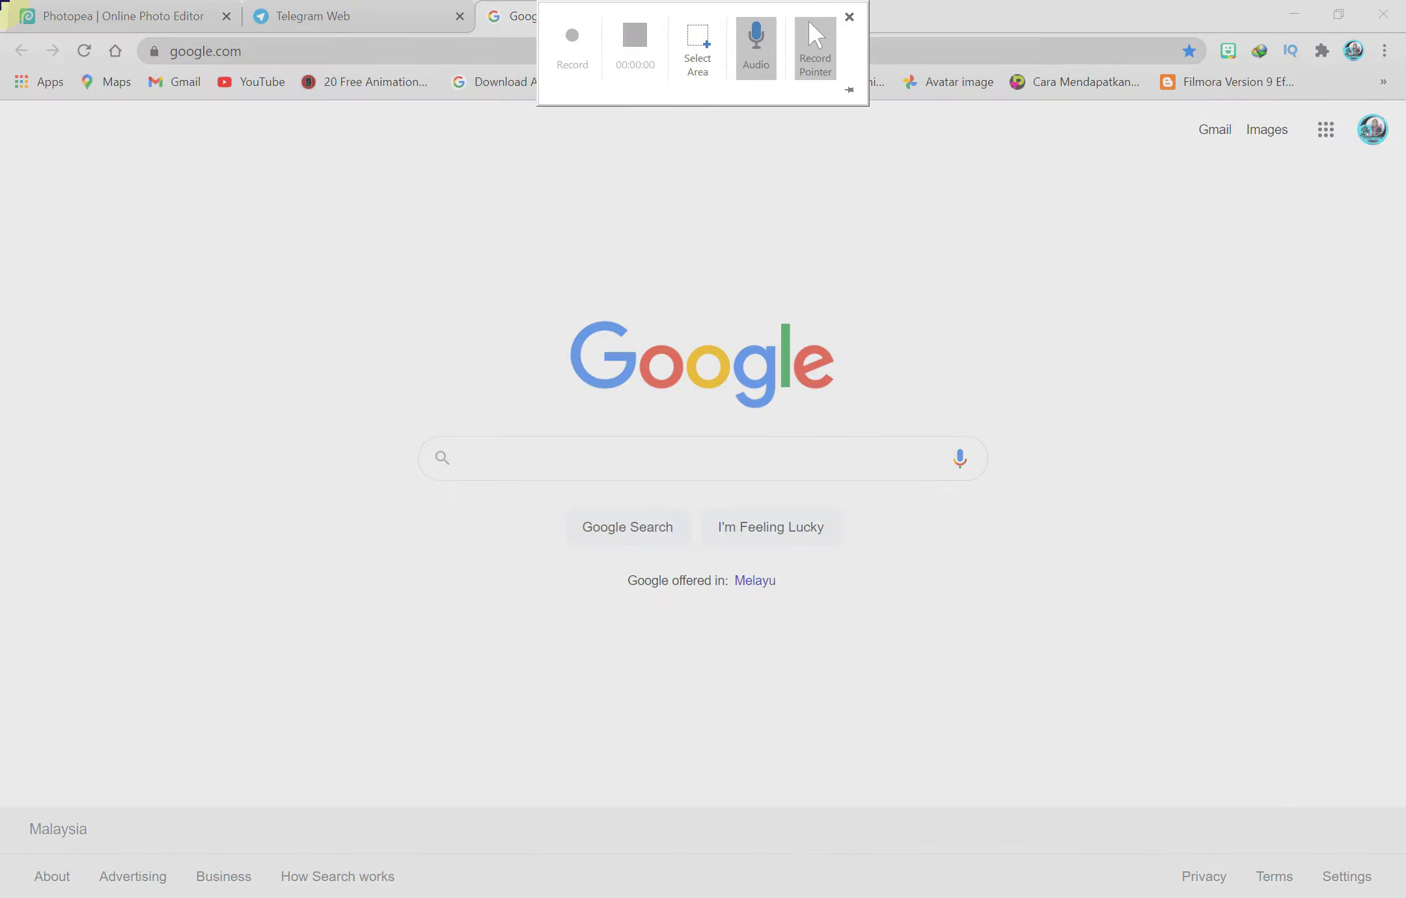
pyautogui.moveTo(2, 37); pyautogui.dragTo(1400, 890)
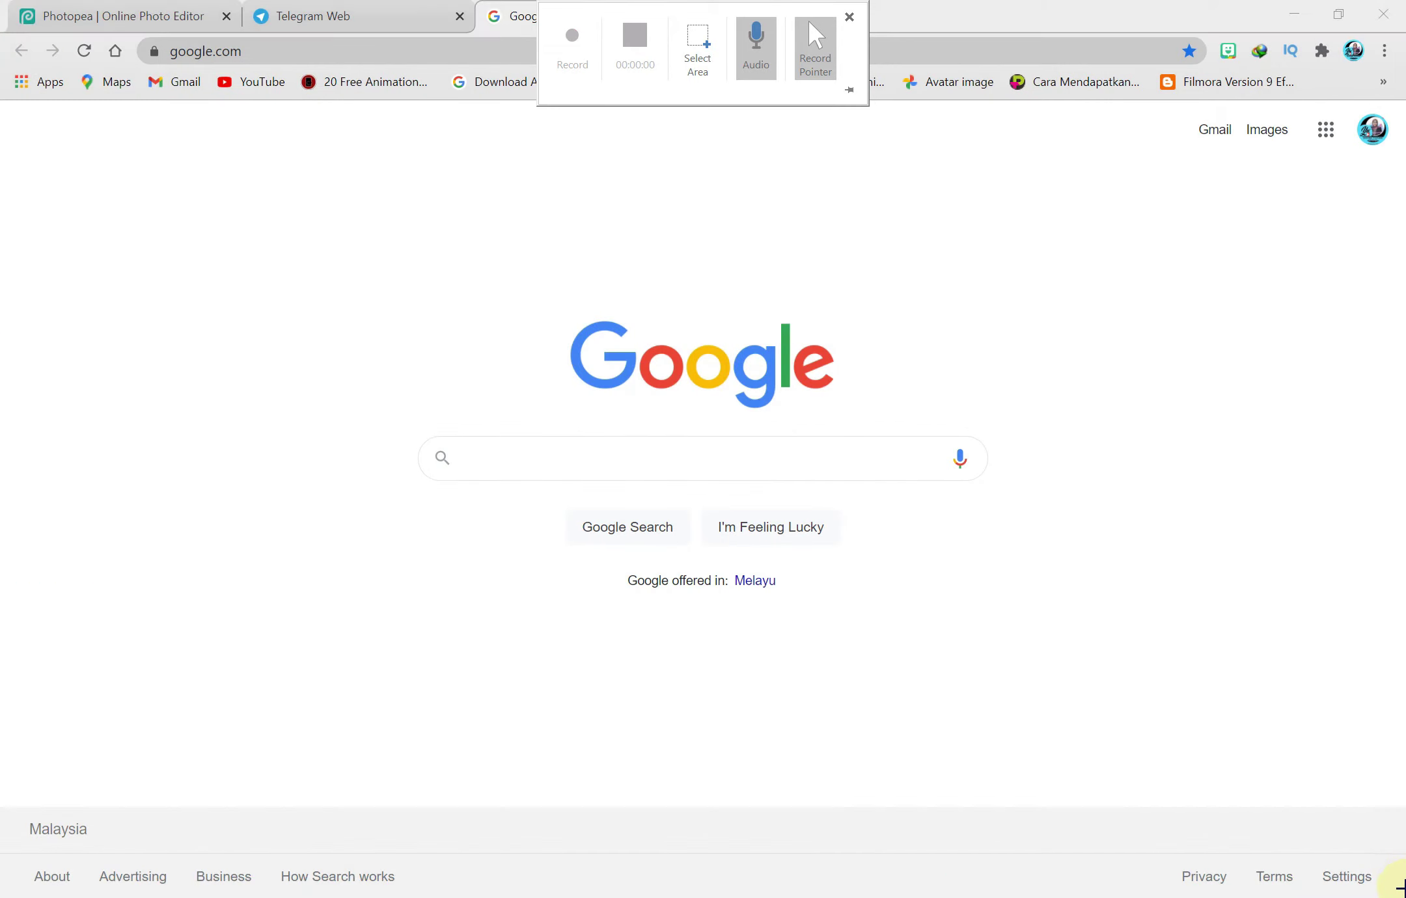
pyautogui.click(572, 45)
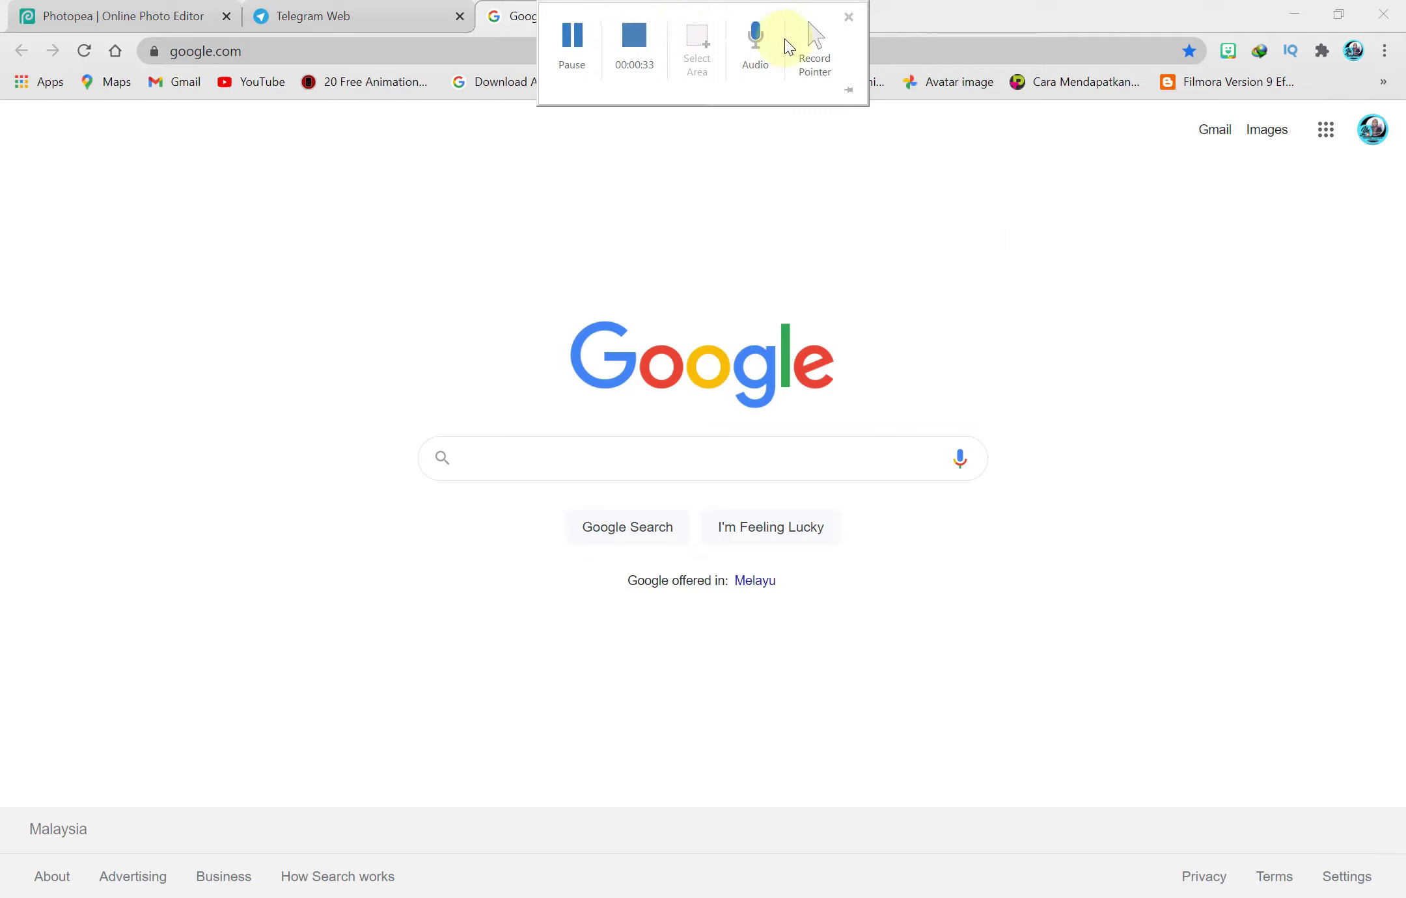
pyautogui.click(634, 39)
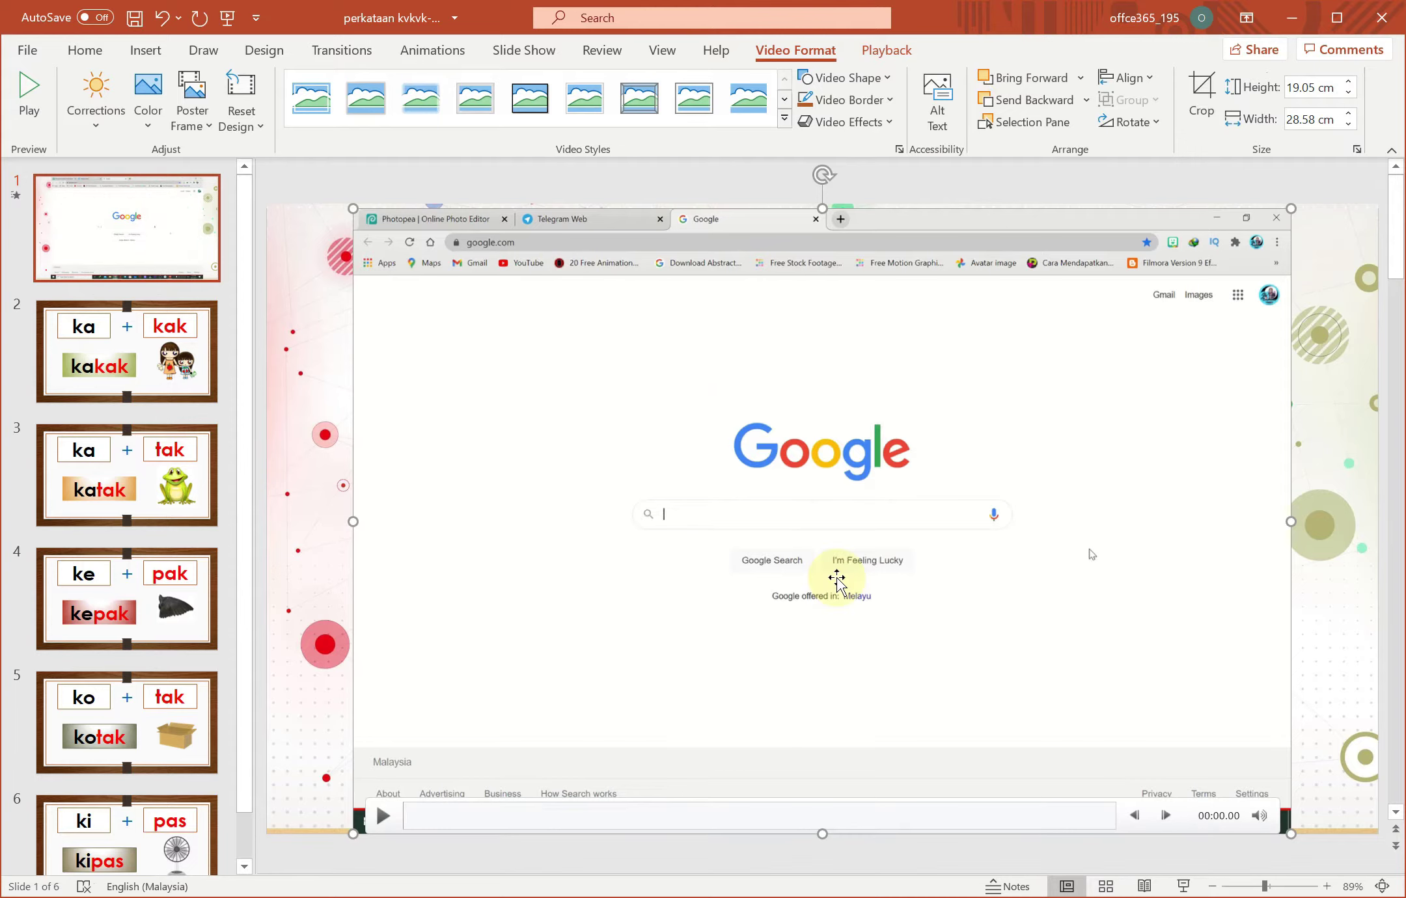
# Preview the inserted 00:35 screen recording on slide 1, then delete it.
pyautogui.click(383, 816)
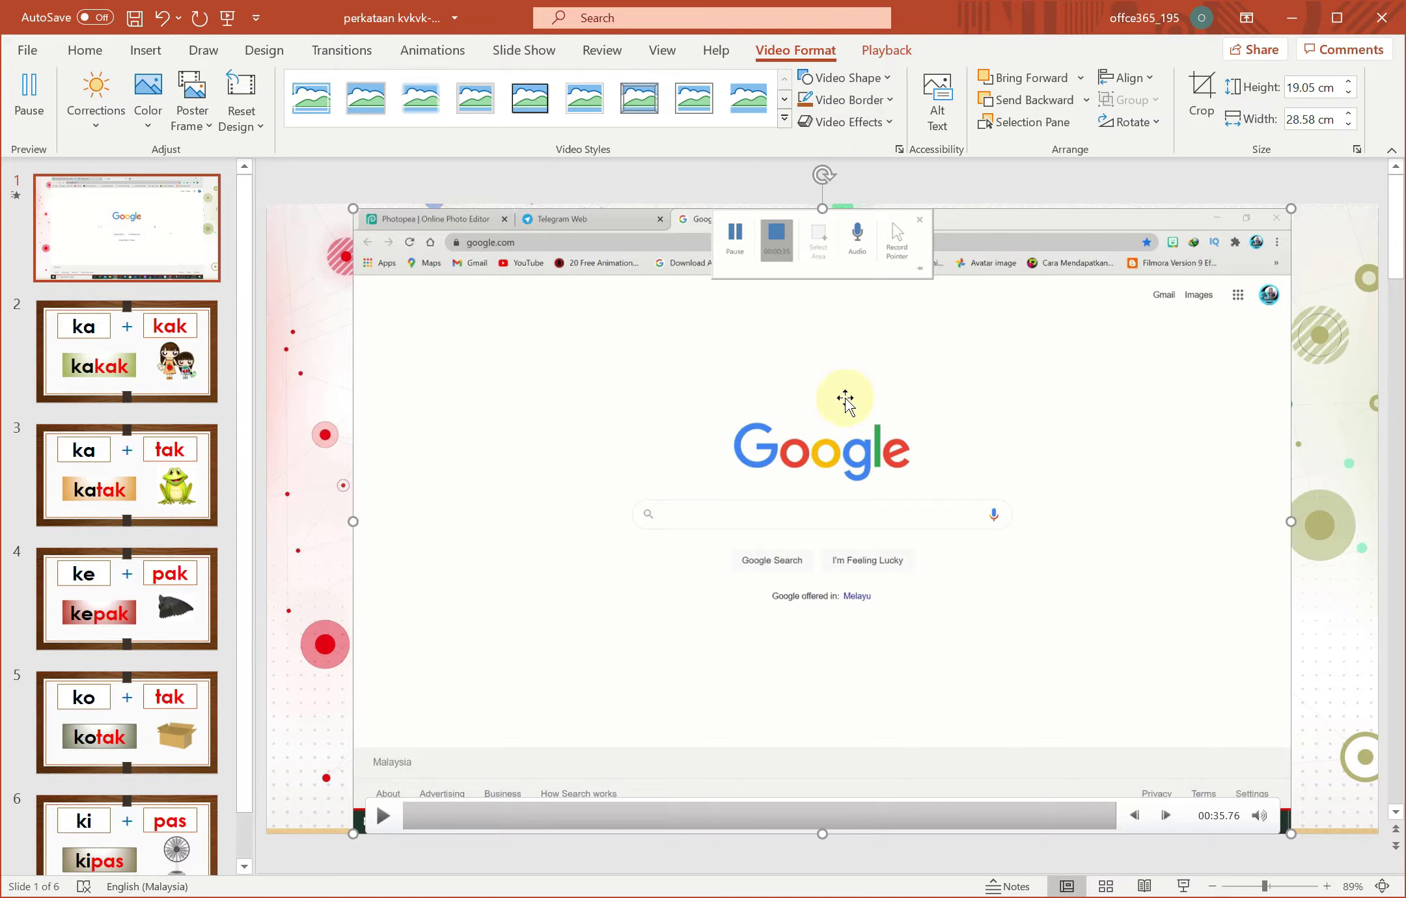
pyautogui.scroll(-1, 845, 402)
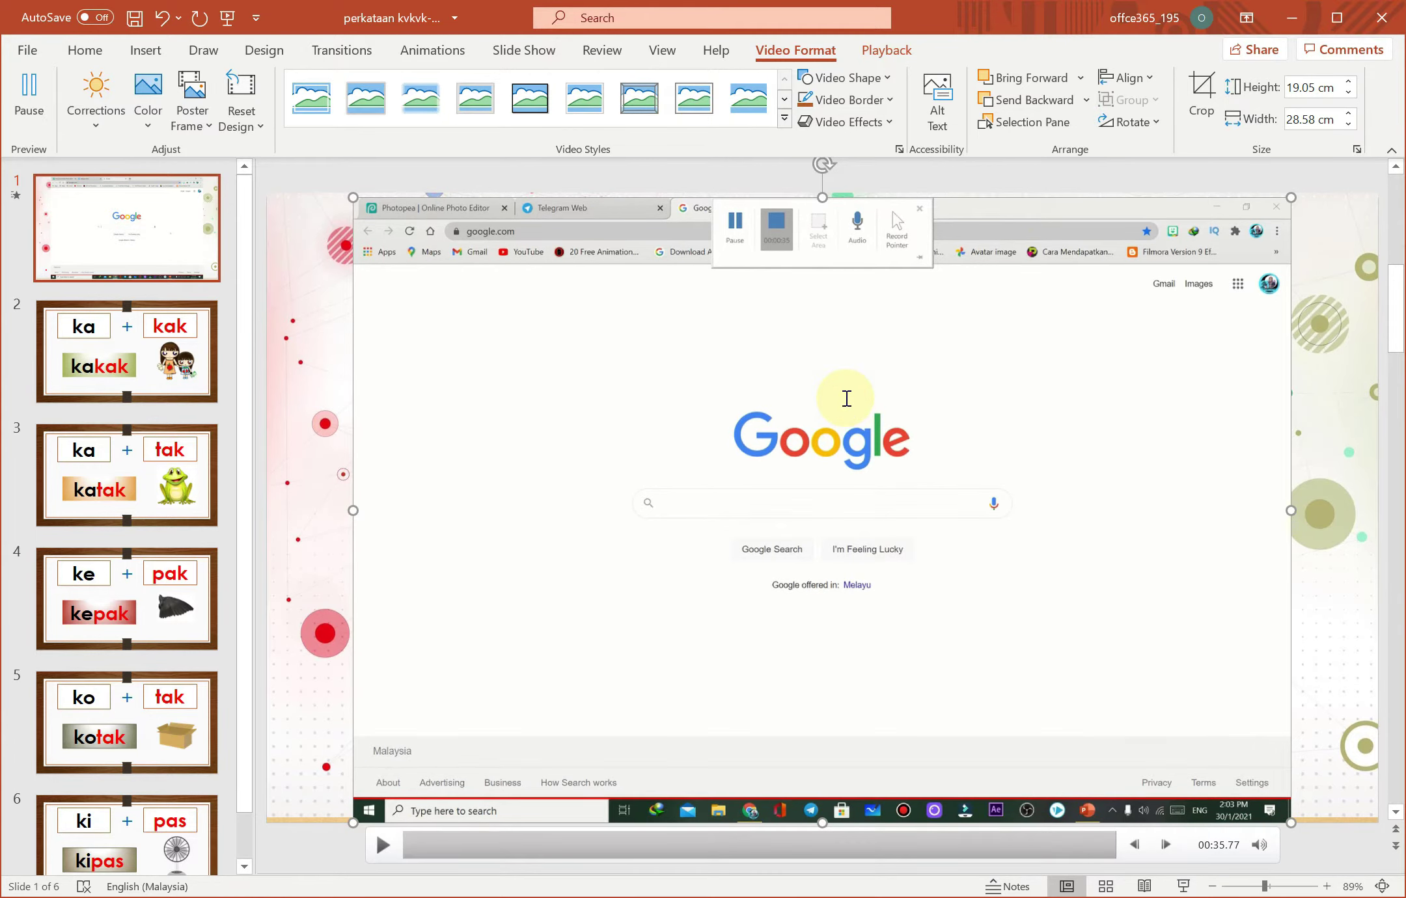
pyautogui.press('Delete')
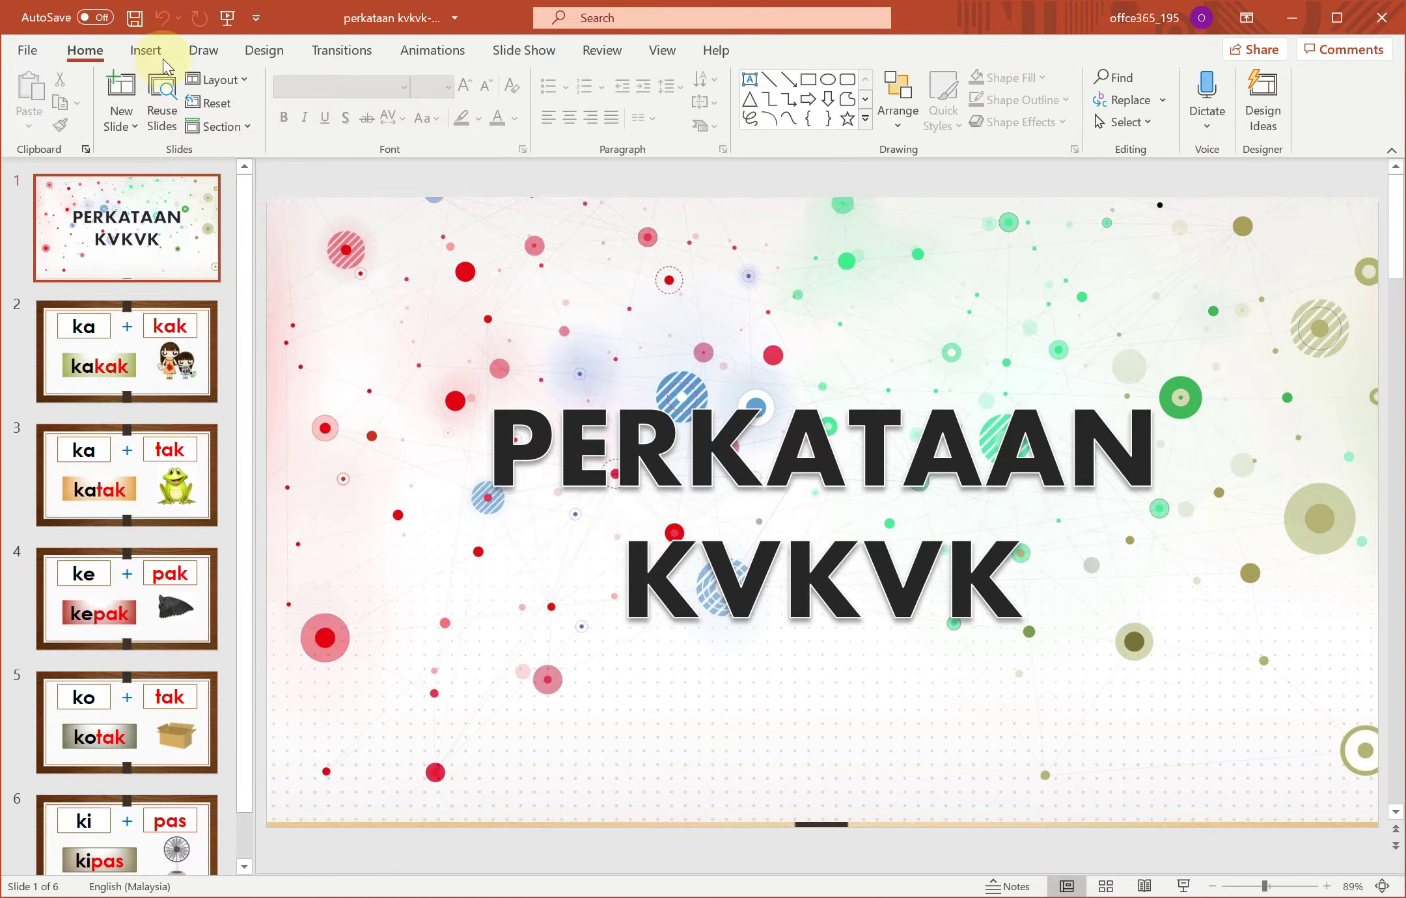
# Open the slide show recorder via Record Slide Show > Record from Current Slide.
pyautogui.click(514, 55)
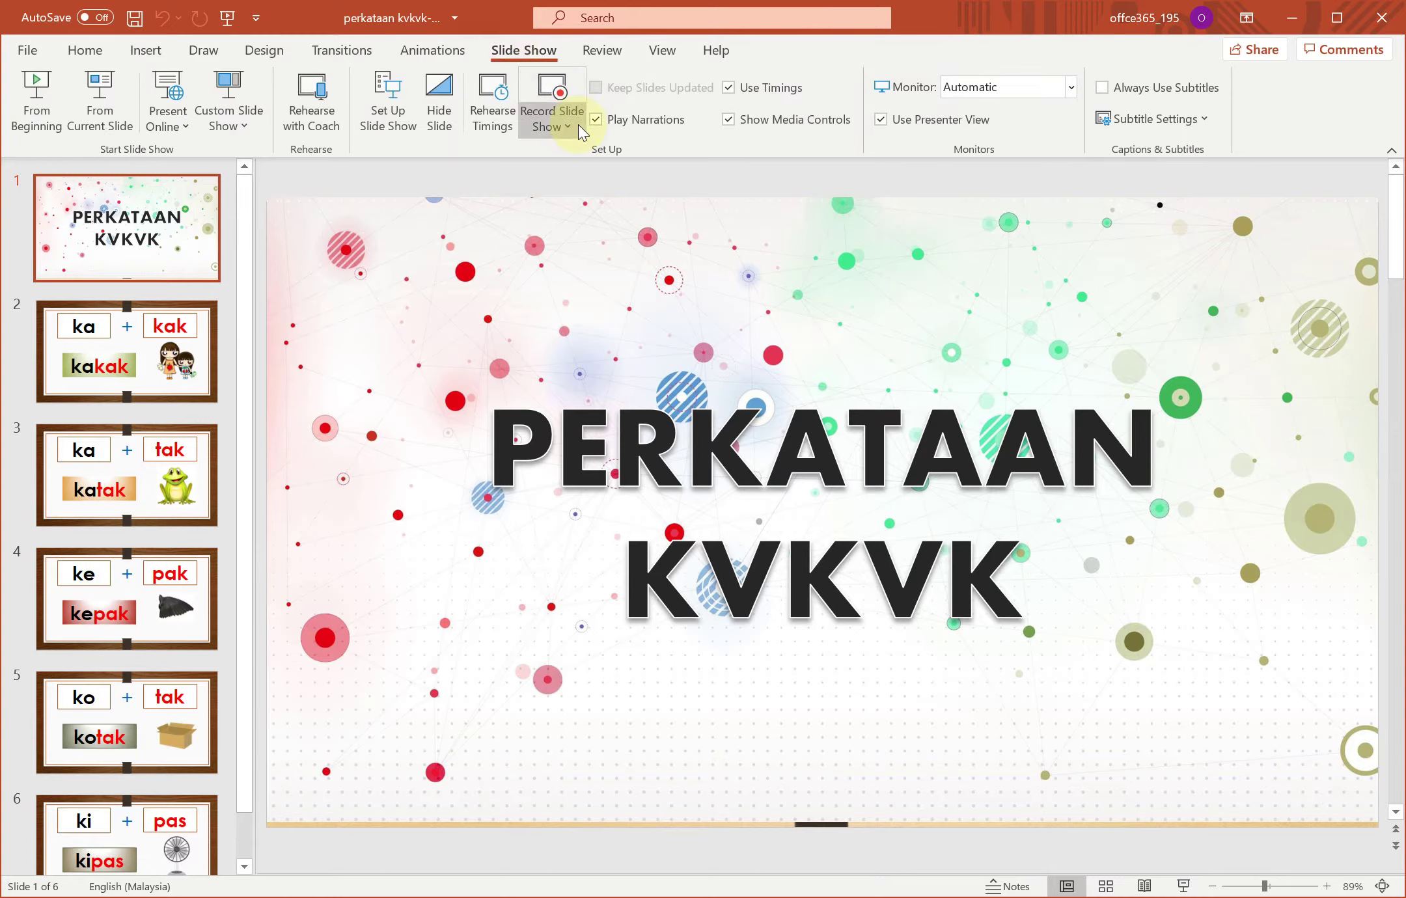
pyautogui.click(558, 97)
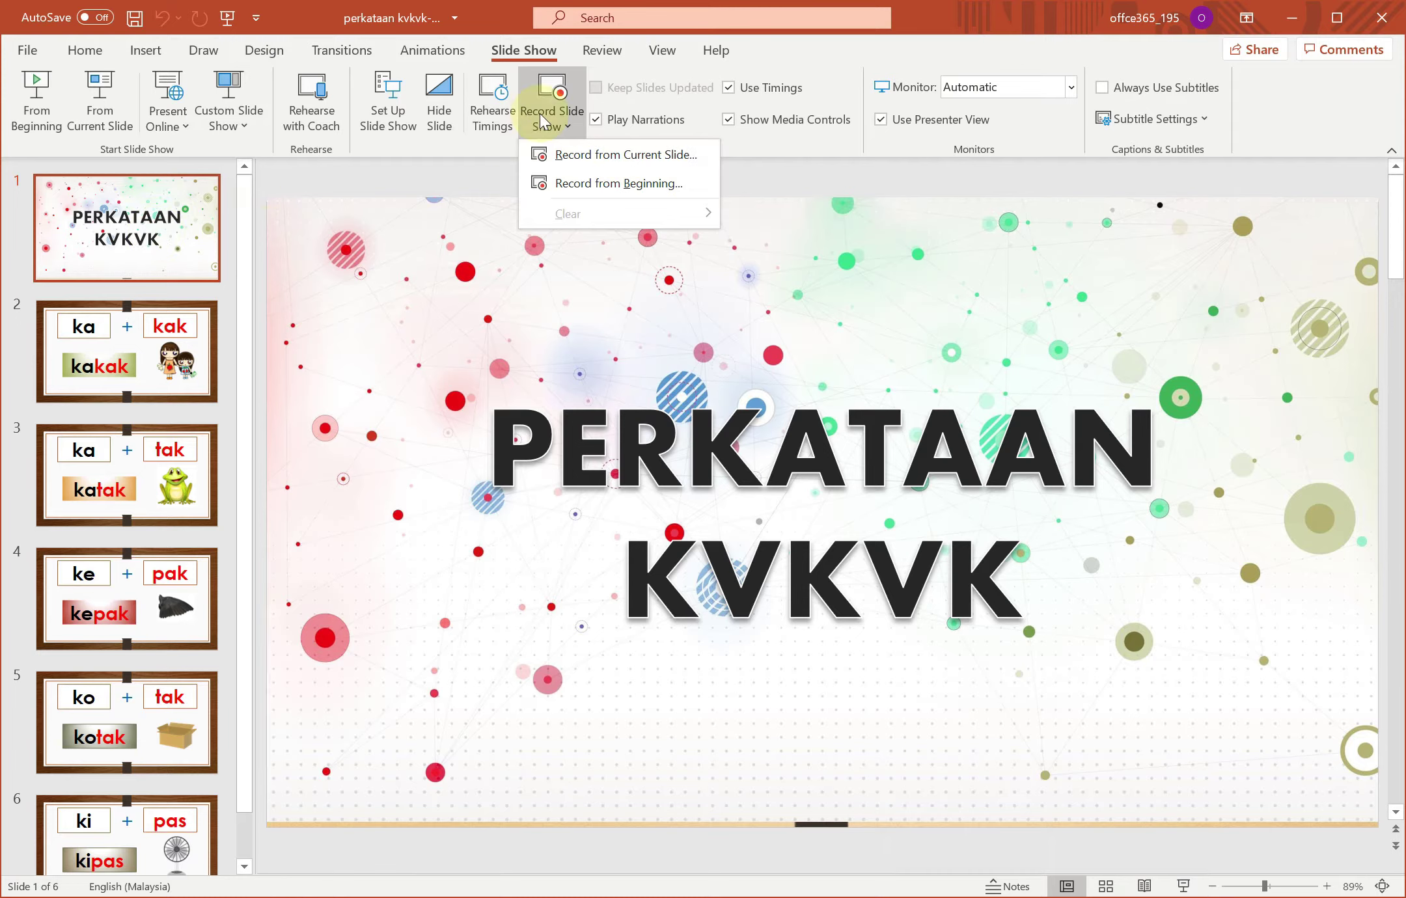
pyautogui.click(549, 156)
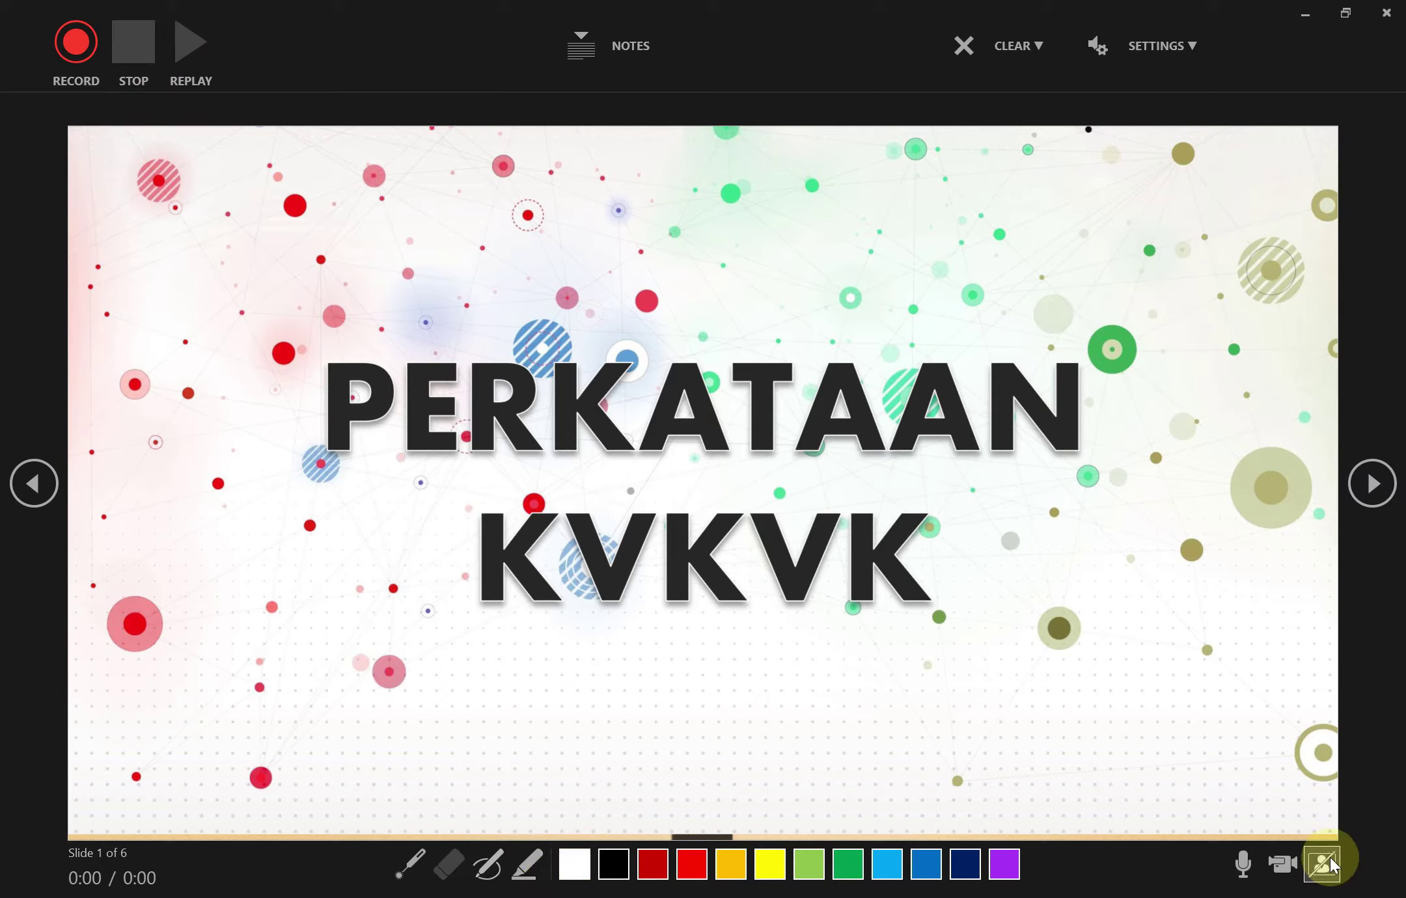
# Toggle the webcam off and back on, then show the camera list in the recorder Settings.
pyautogui.click(1278, 873)
pyautogui.click(1278, 872)
pyautogui.click(1322, 865)
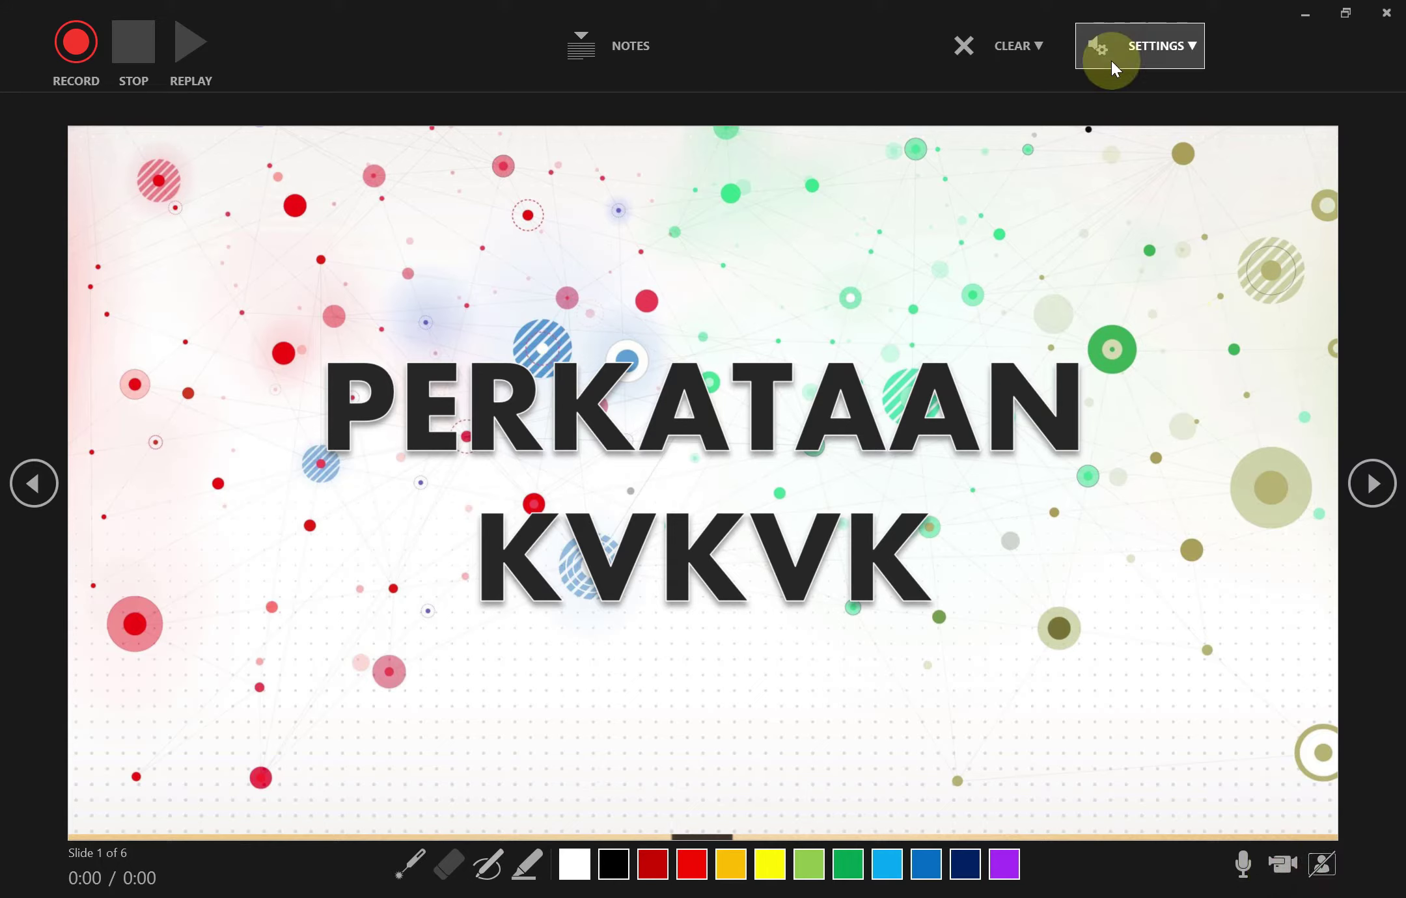
pyautogui.click(1167, 61)
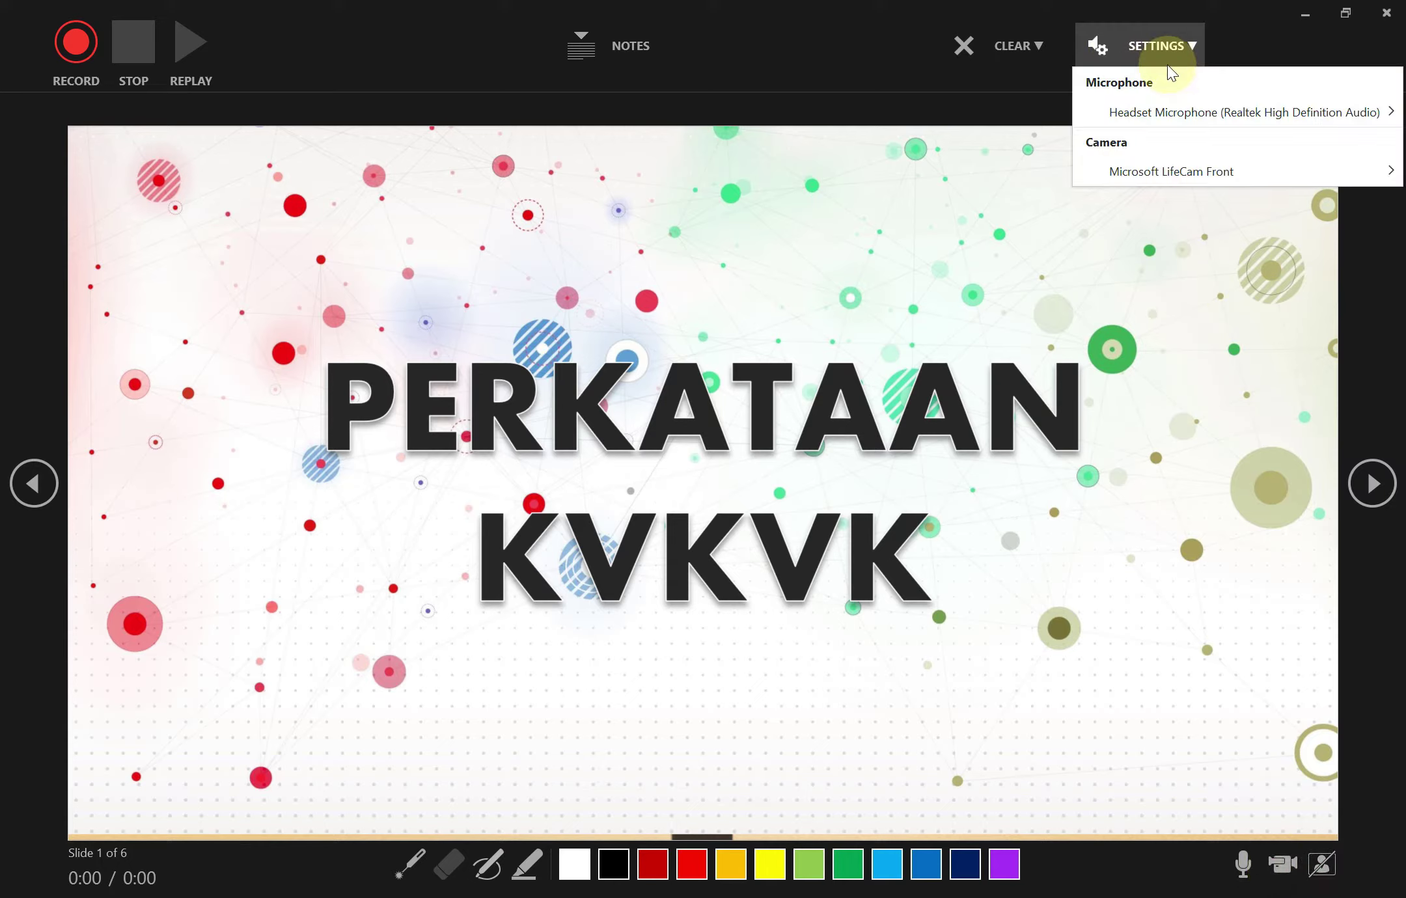
pyautogui.moveTo(1208, 171)
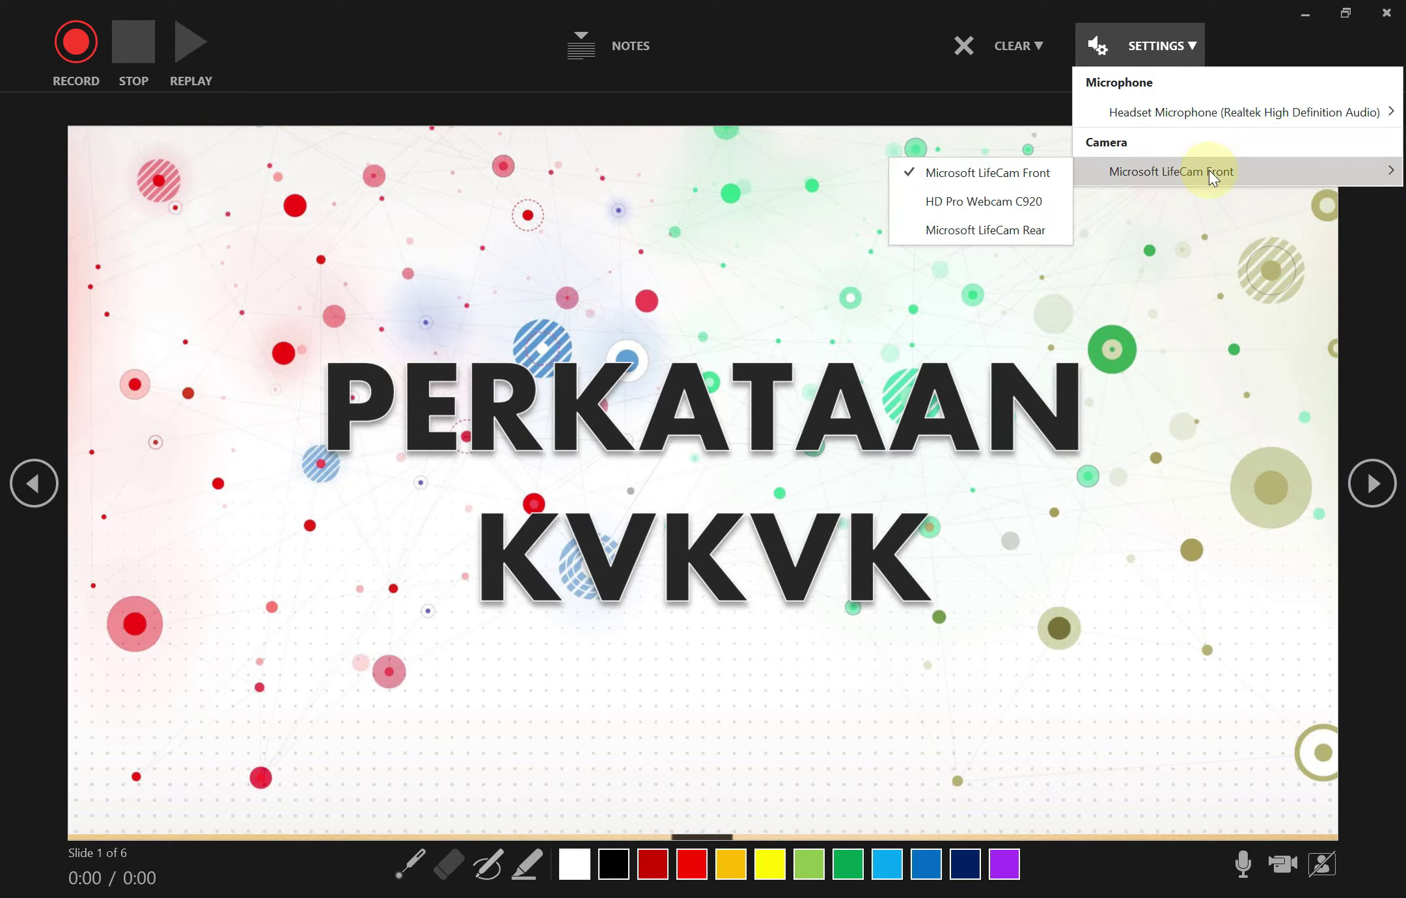
pyautogui.click(1009, 207)
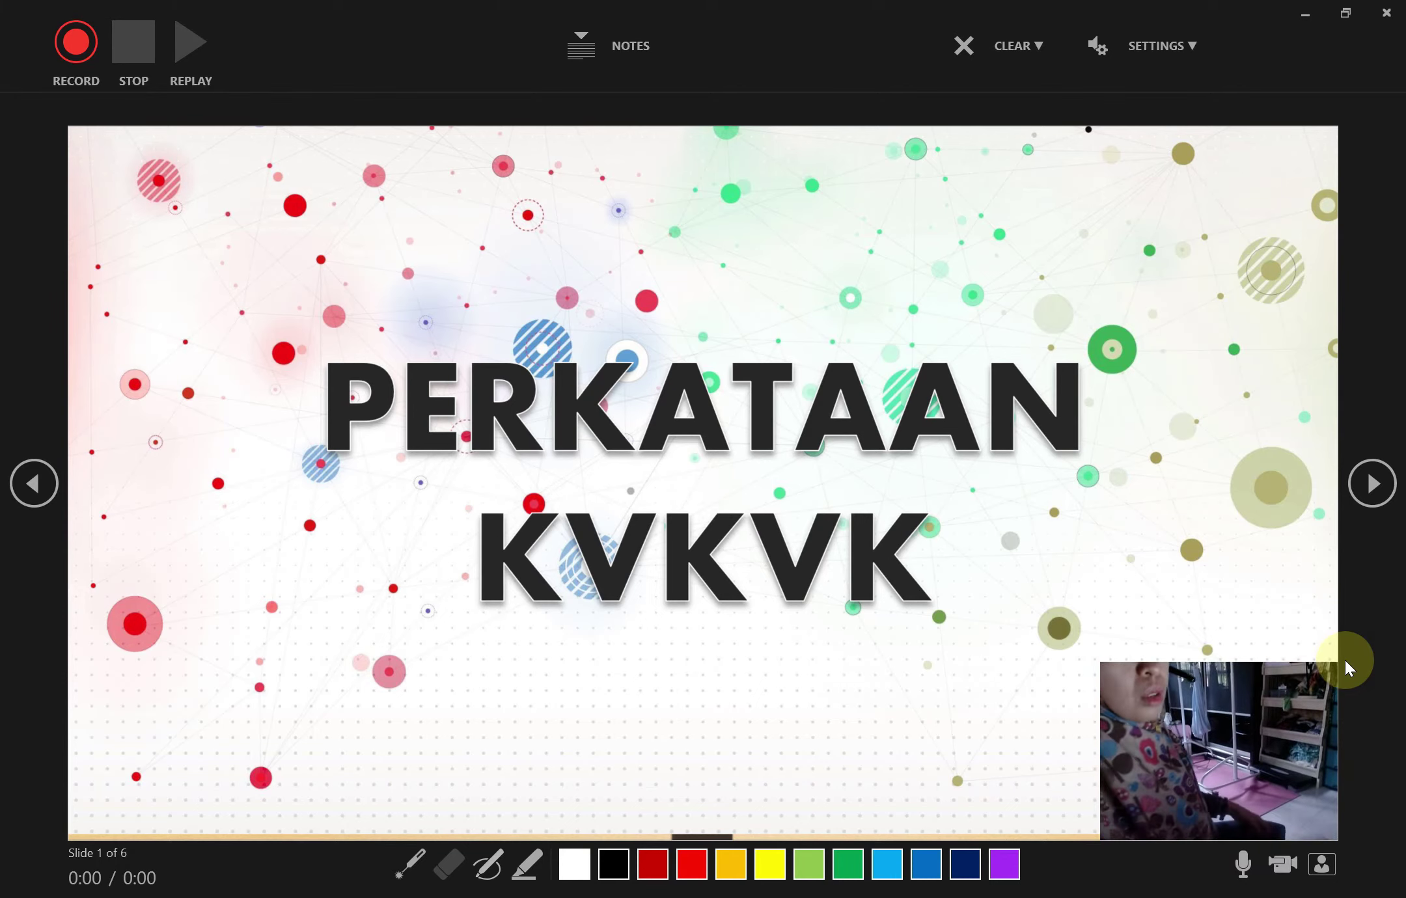
# Reopen recorder Settings to confirm Headset Microphone and HD Pro Webcam C920 are selected.
pyautogui.click(1144, 41)
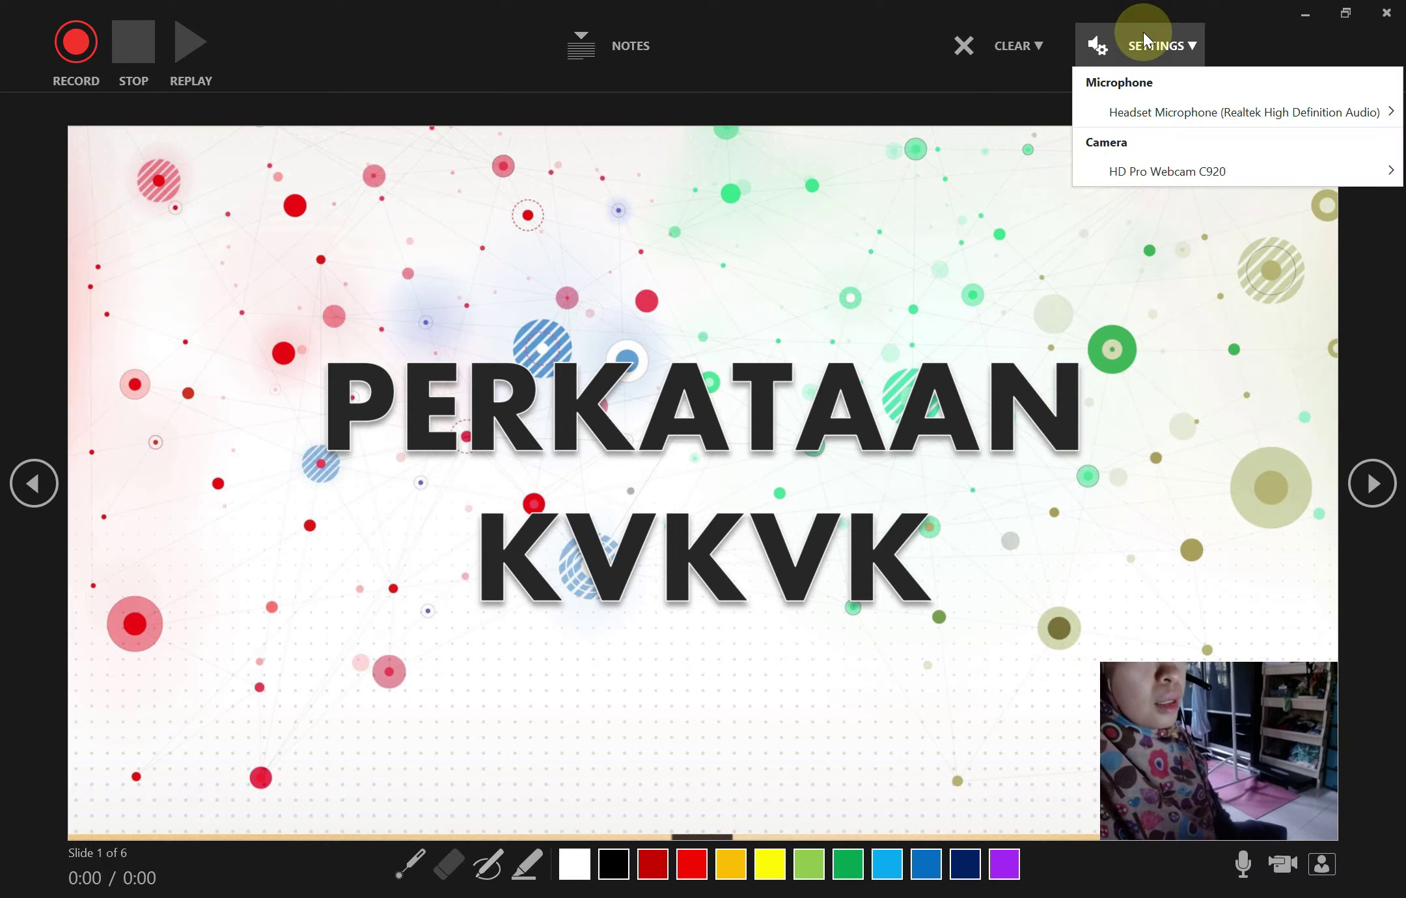
pyautogui.click(1139, 117)
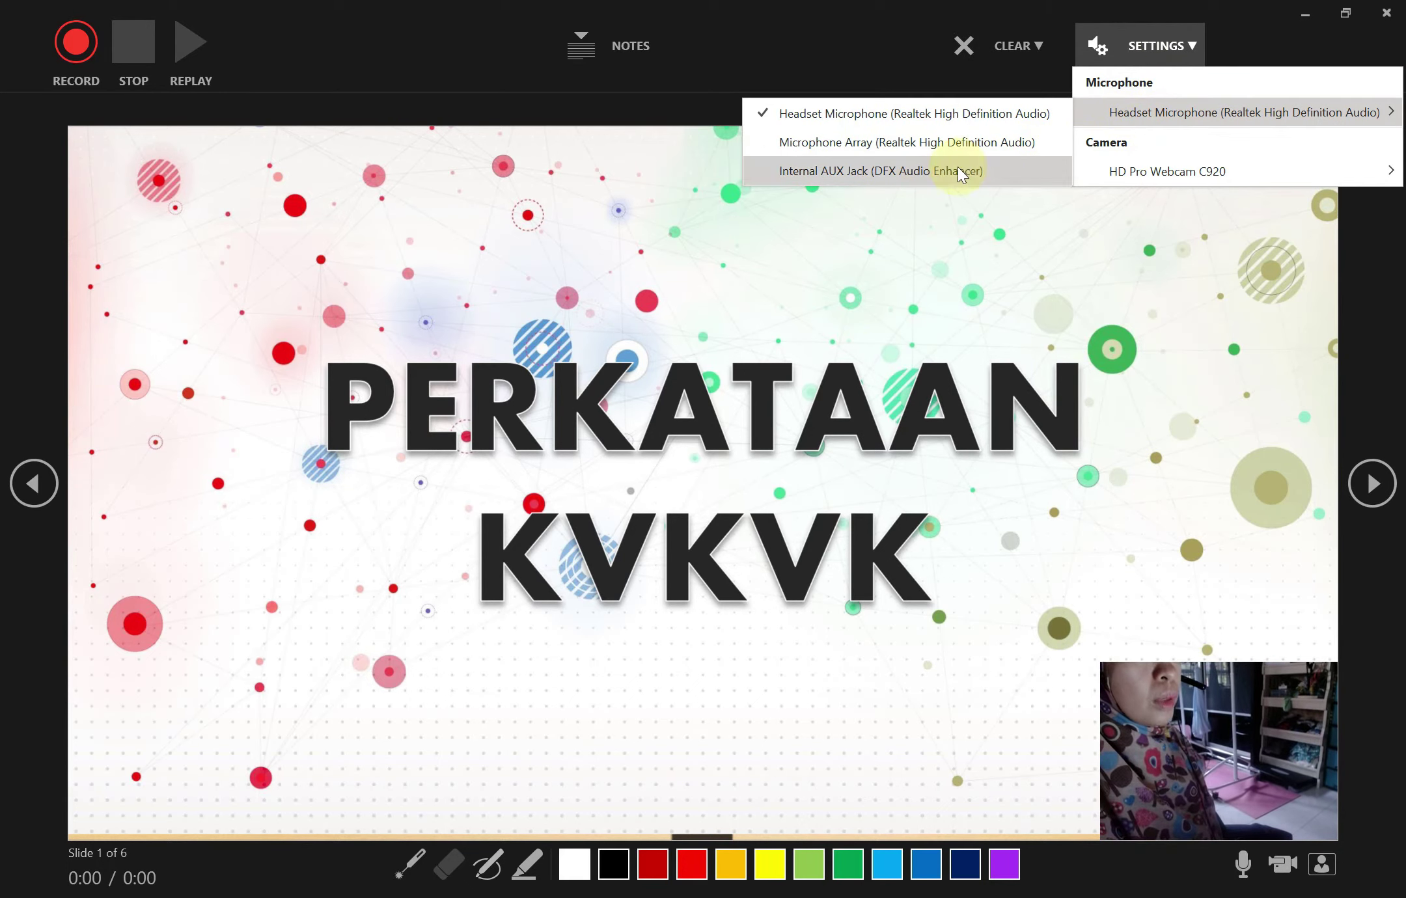
pyautogui.click(1146, 172)
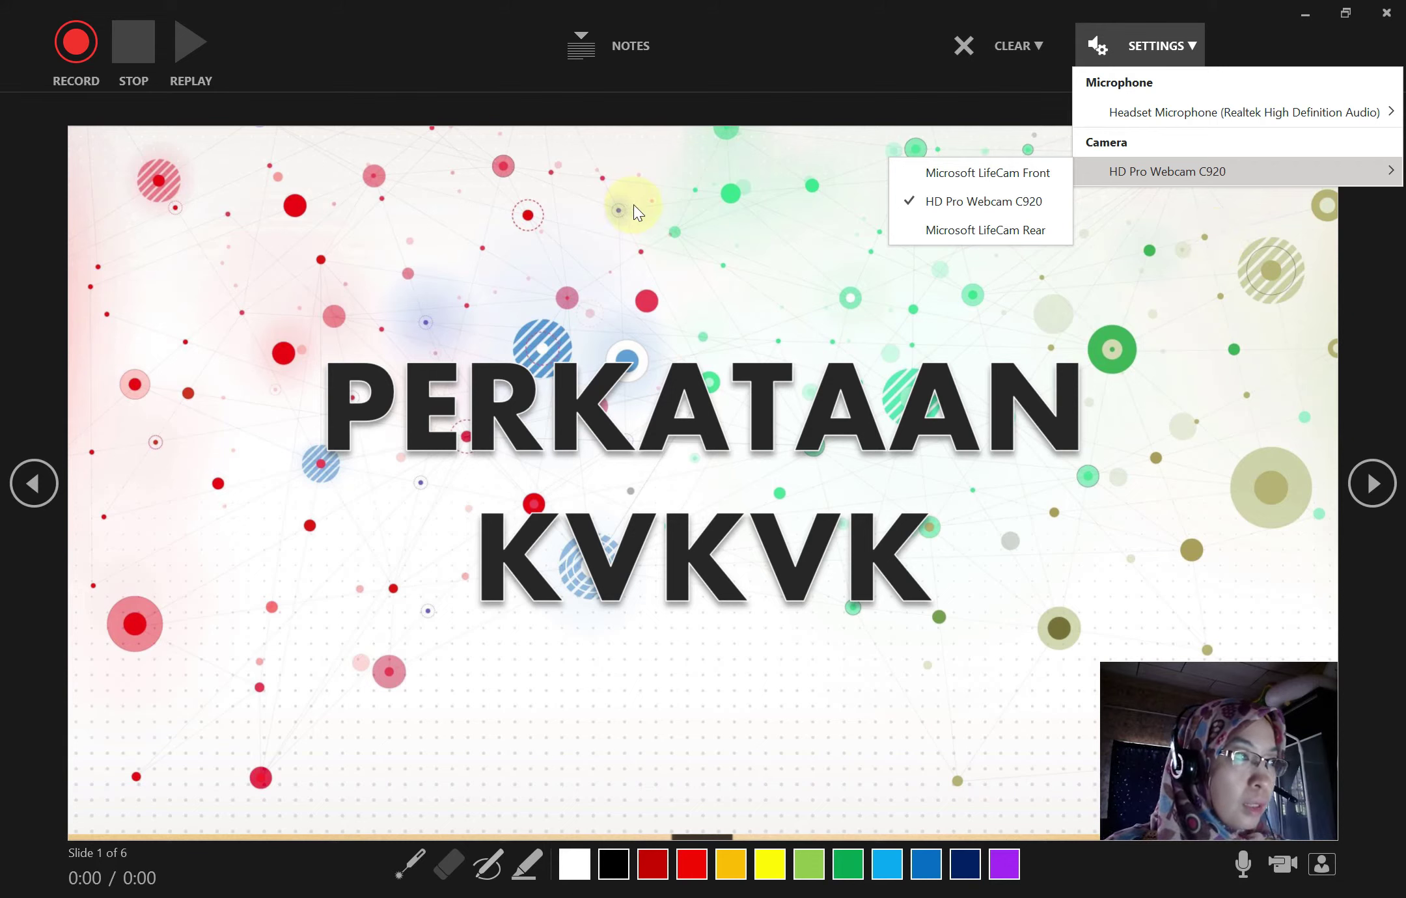
pyautogui.click(546, 199)
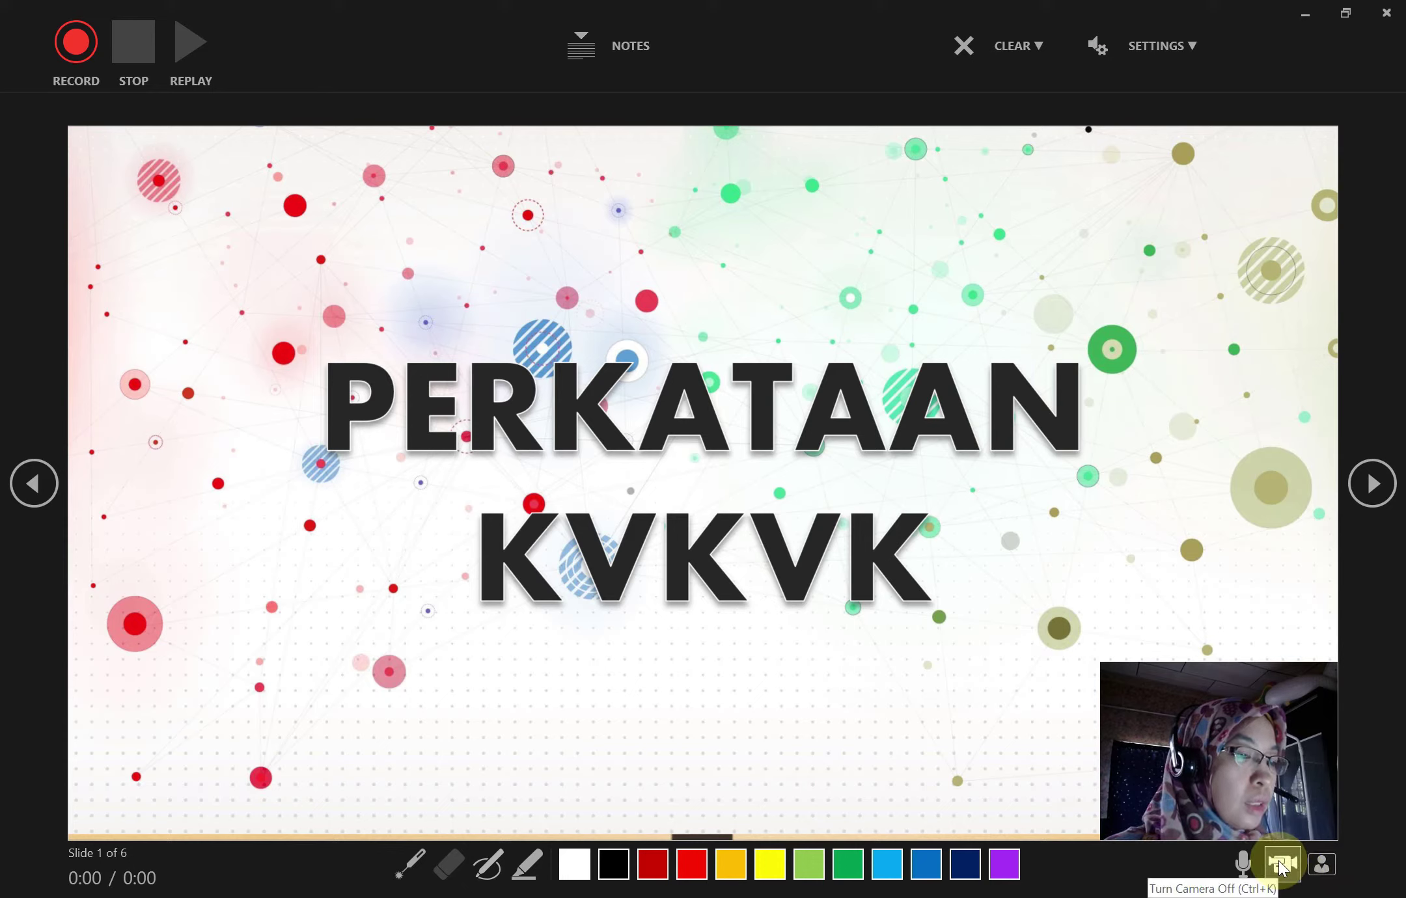
pyautogui.click(1280, 868)
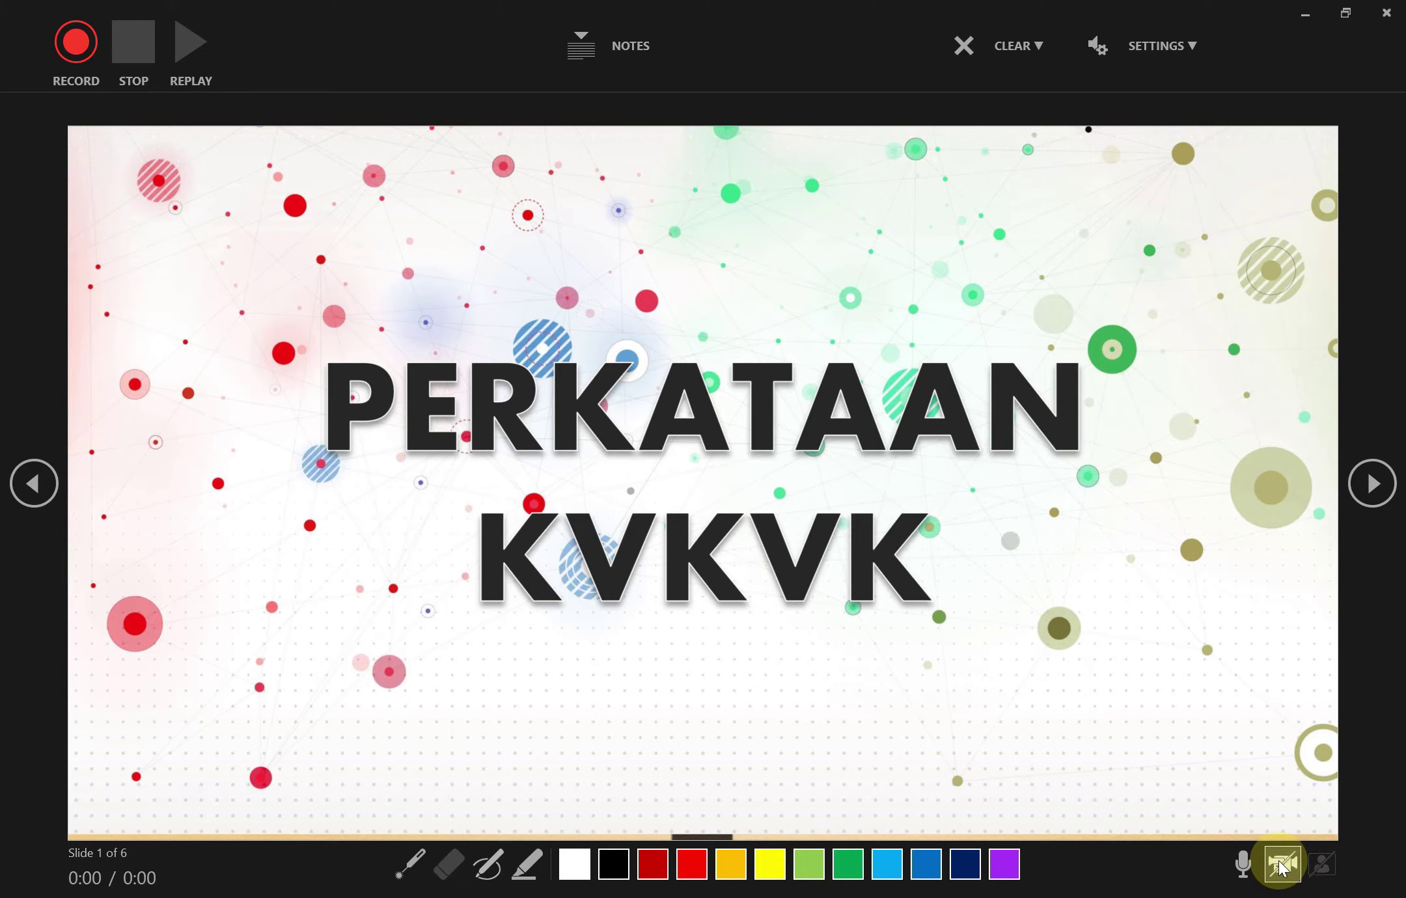
# Turn the webcam back on, then record and replay a 6-second narration for the title slide.
pyautogui.click(1288, 862)
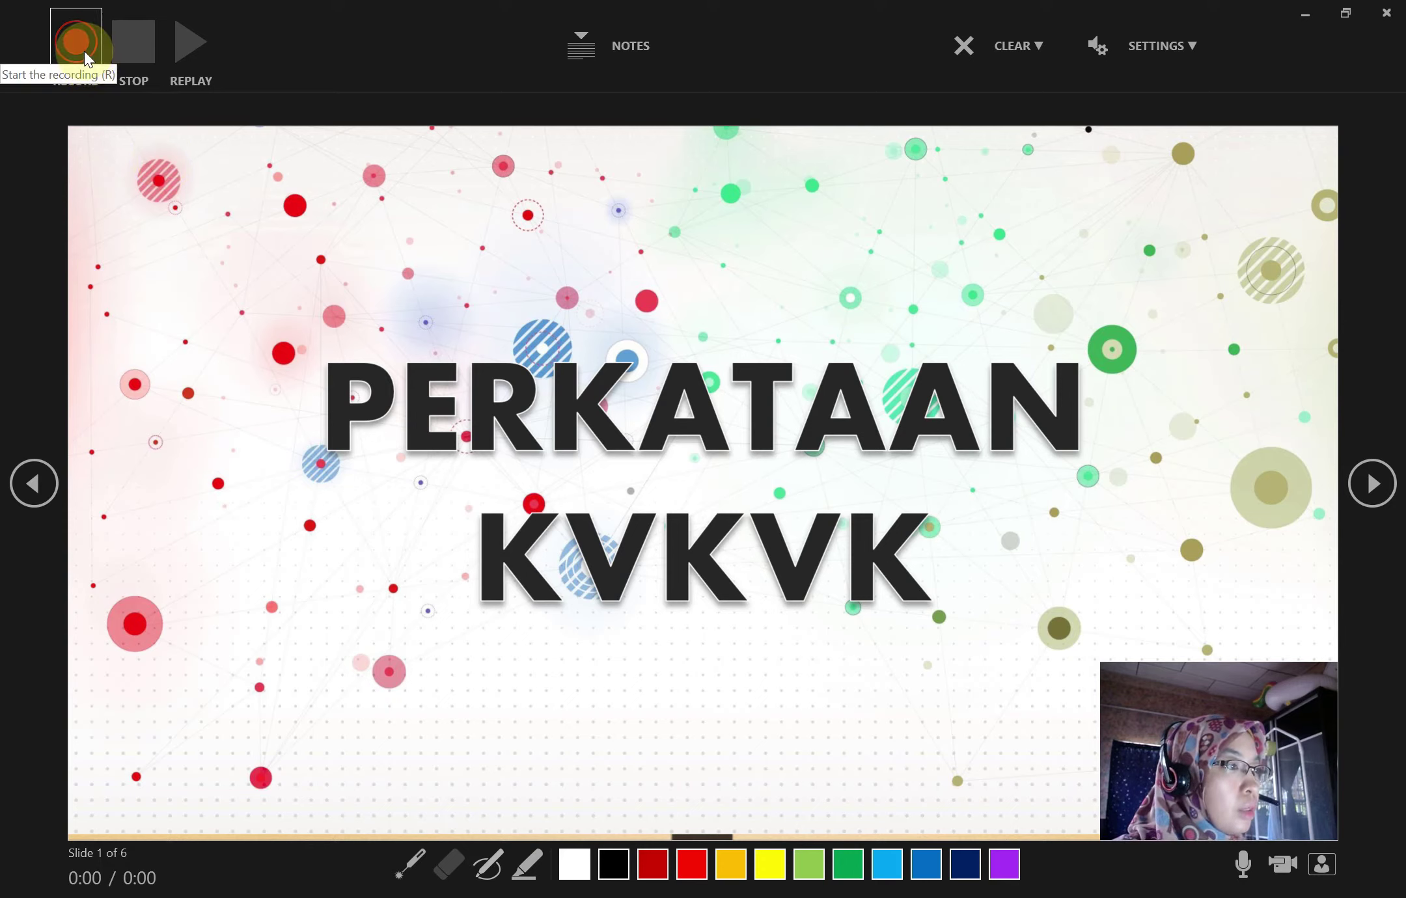
pyautogui.click(82, 52)
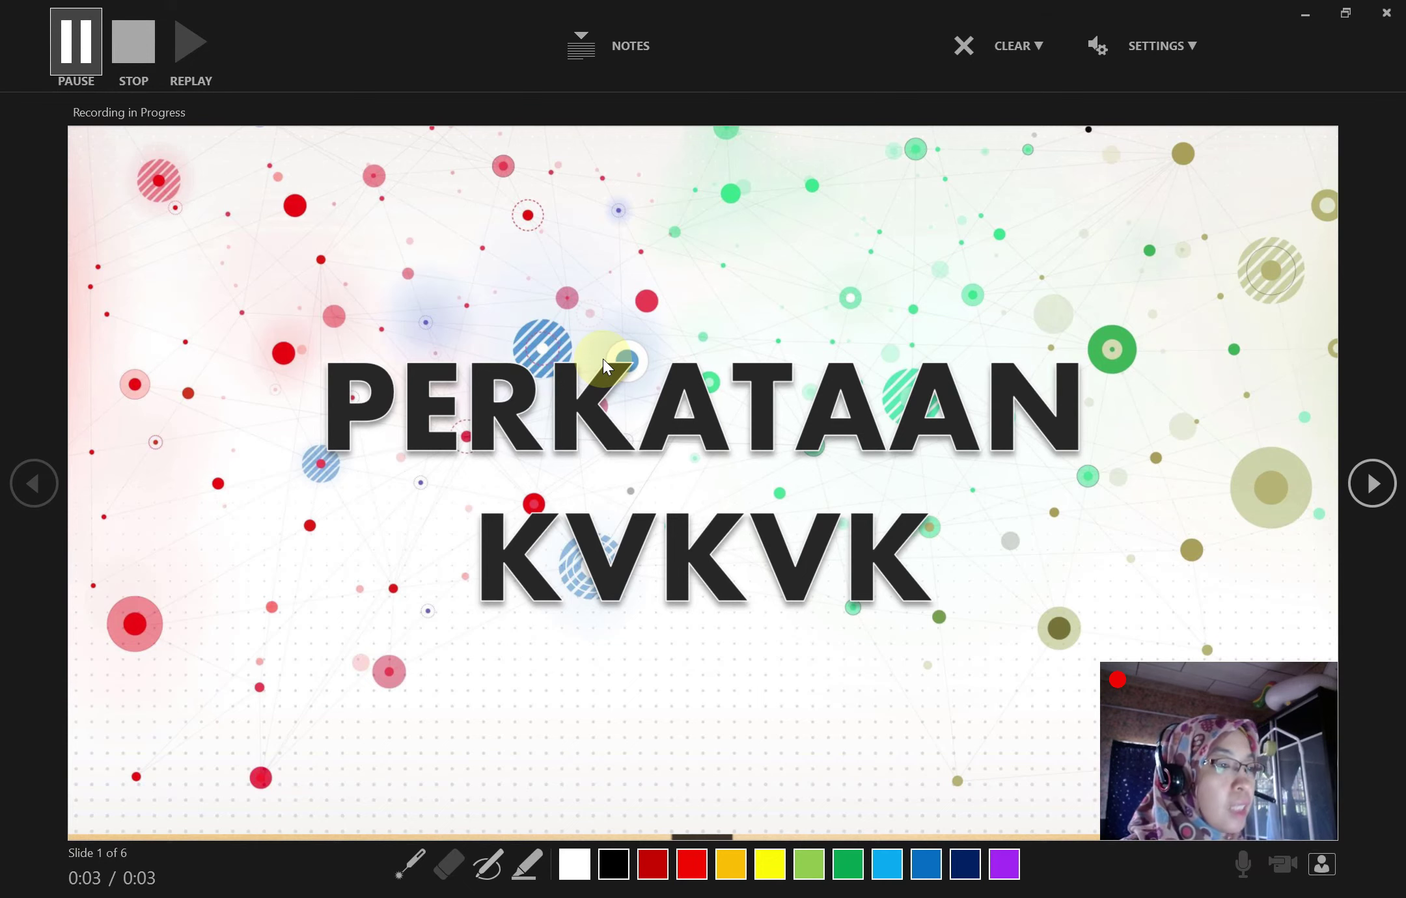
pyautogui.click(133, 45)
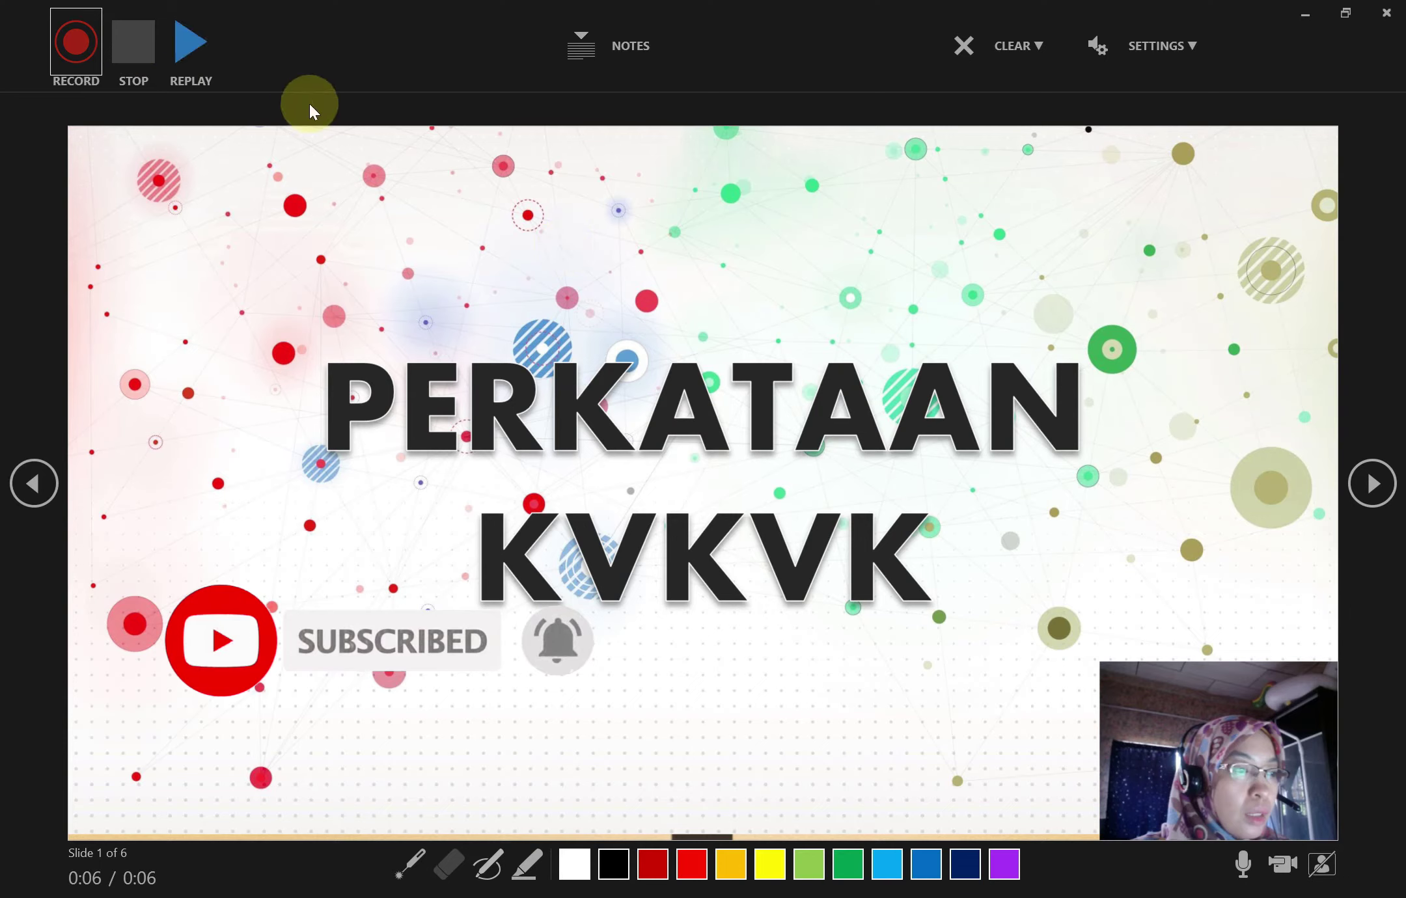
pyautogui.click(194, 52)
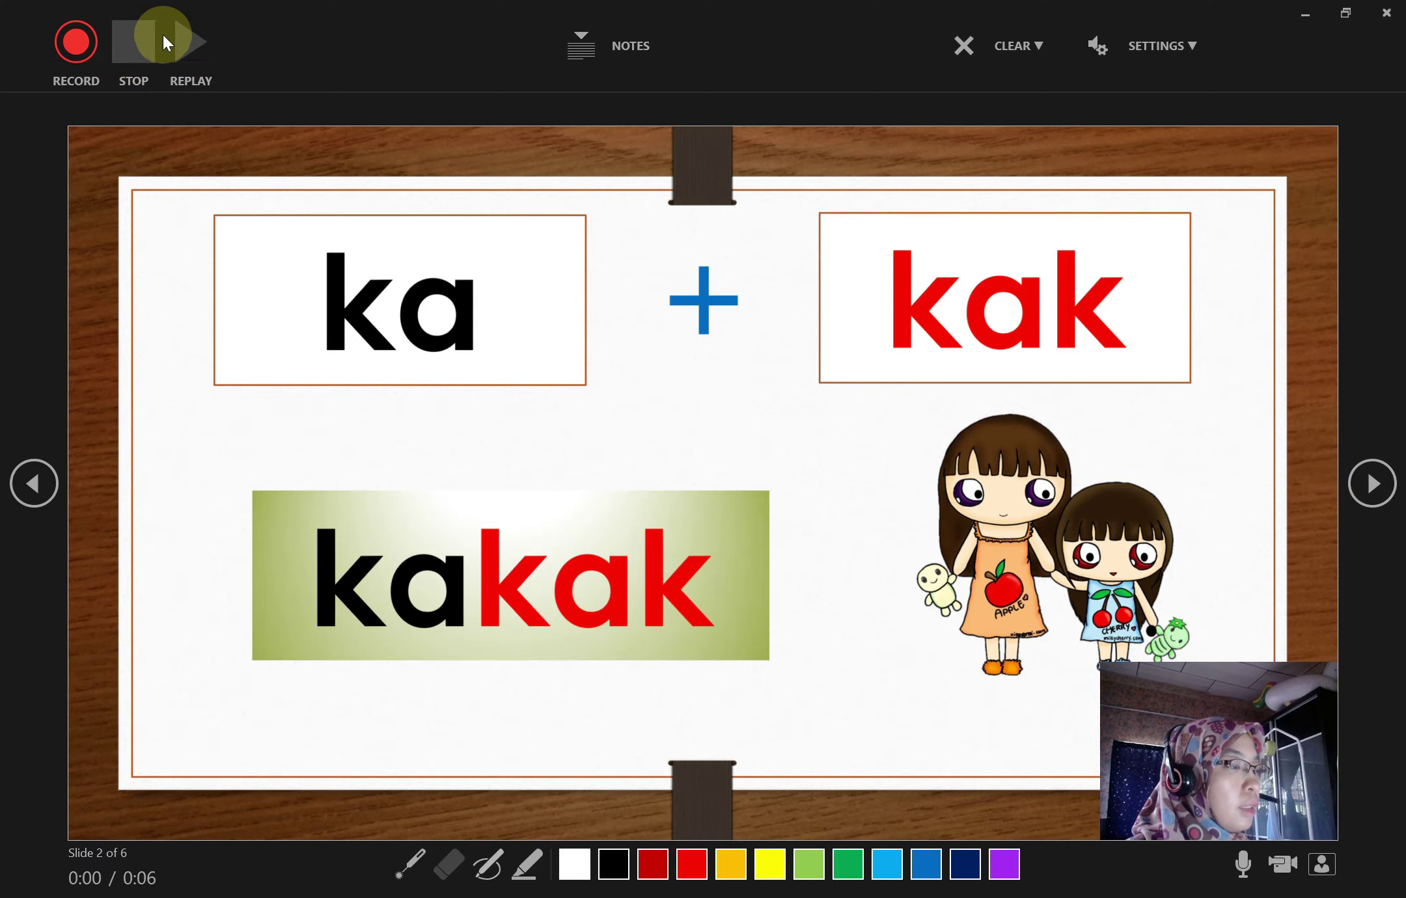
# Record and replay an 8-second narration on the kakak slide, then advance to slide 3.
pyautogui.click(72, 58)
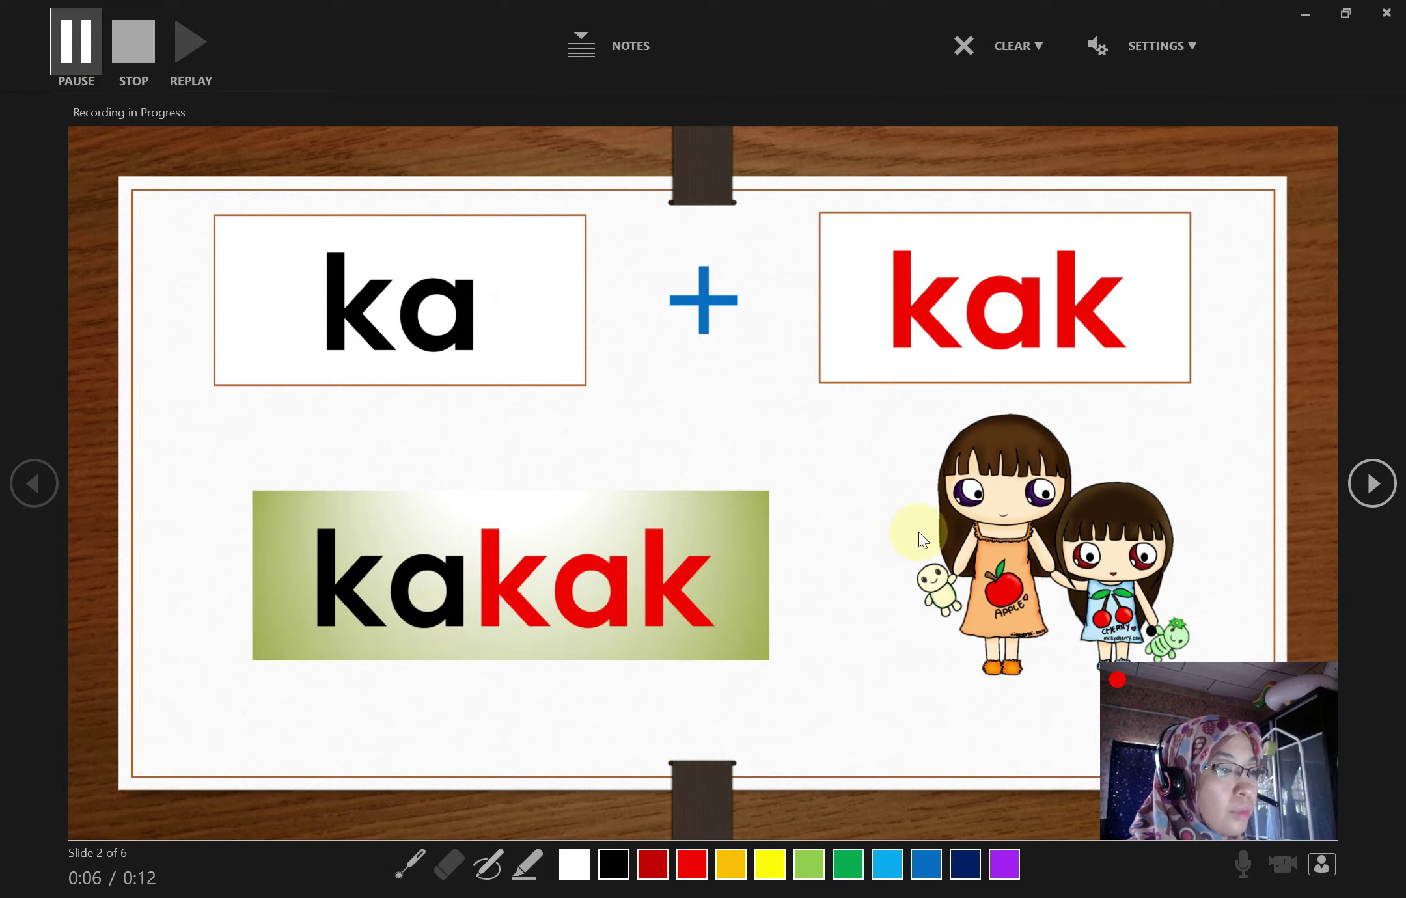
pyautogui.click(135, 41)
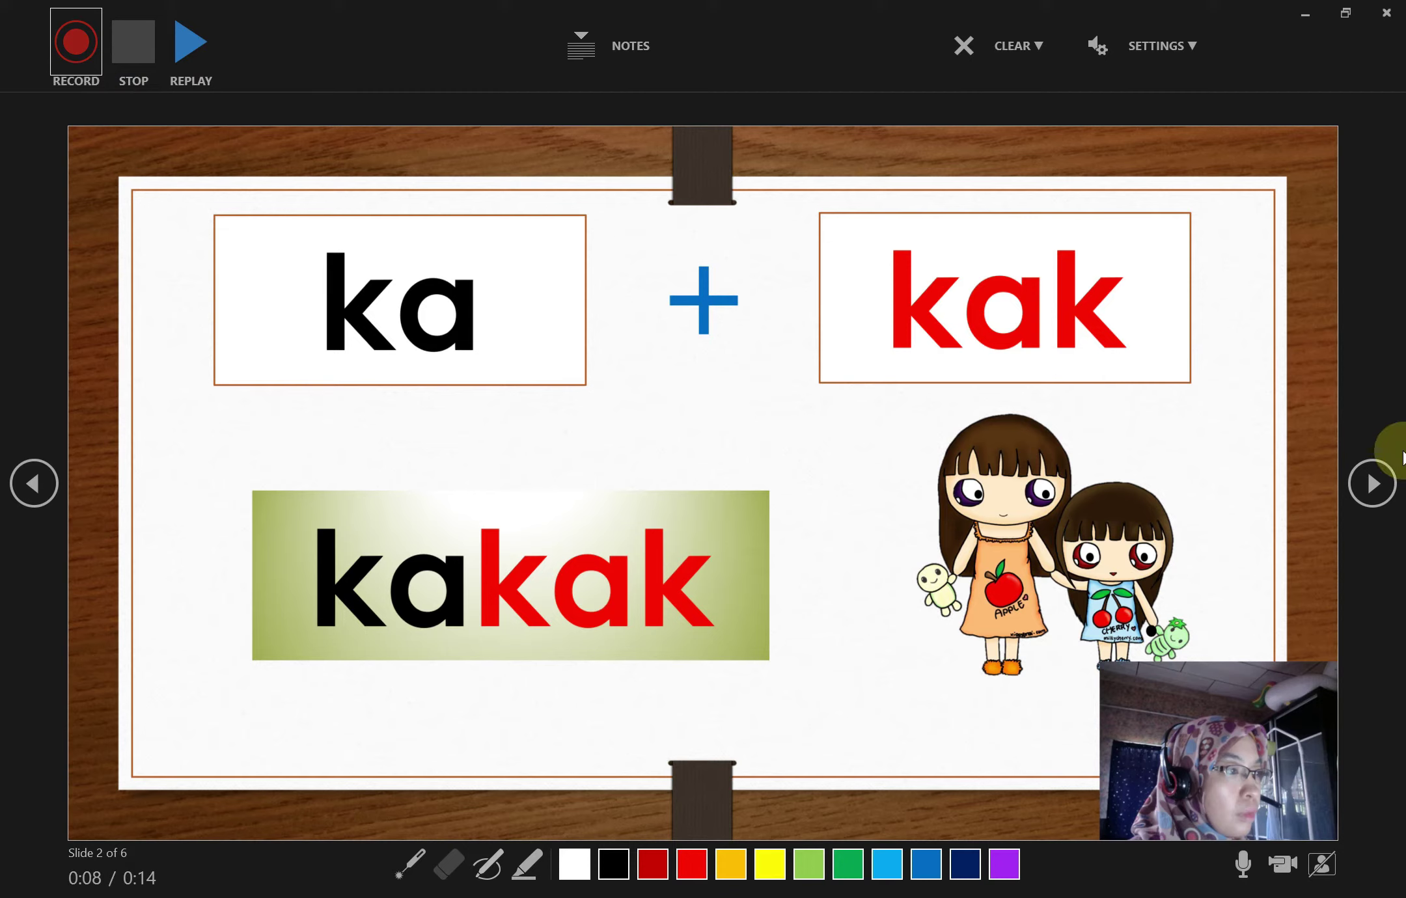
pyautogui.click(188, 59)
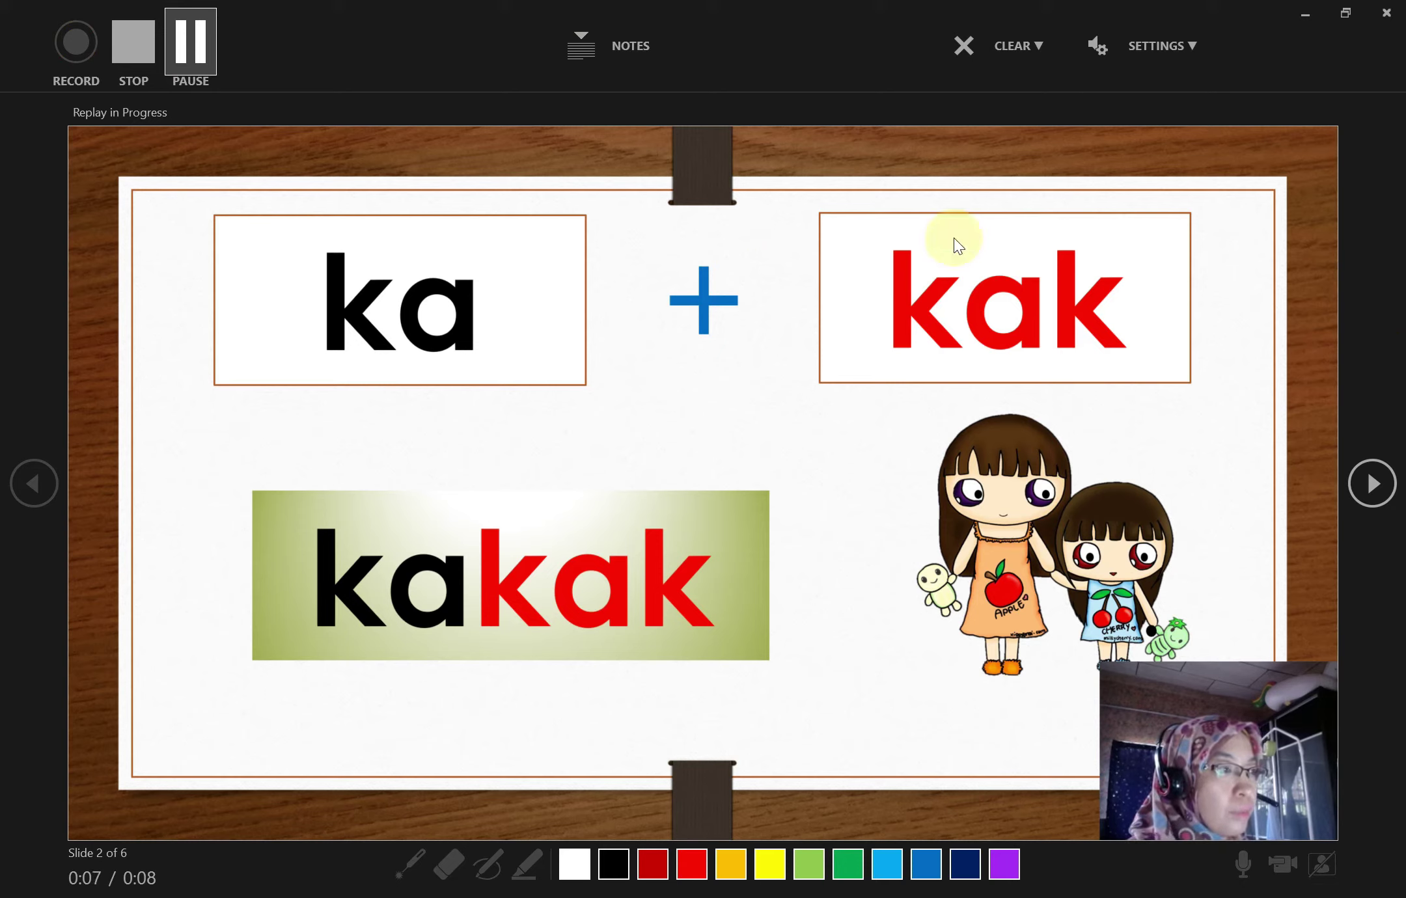
pyautogui.click(1372, 483)
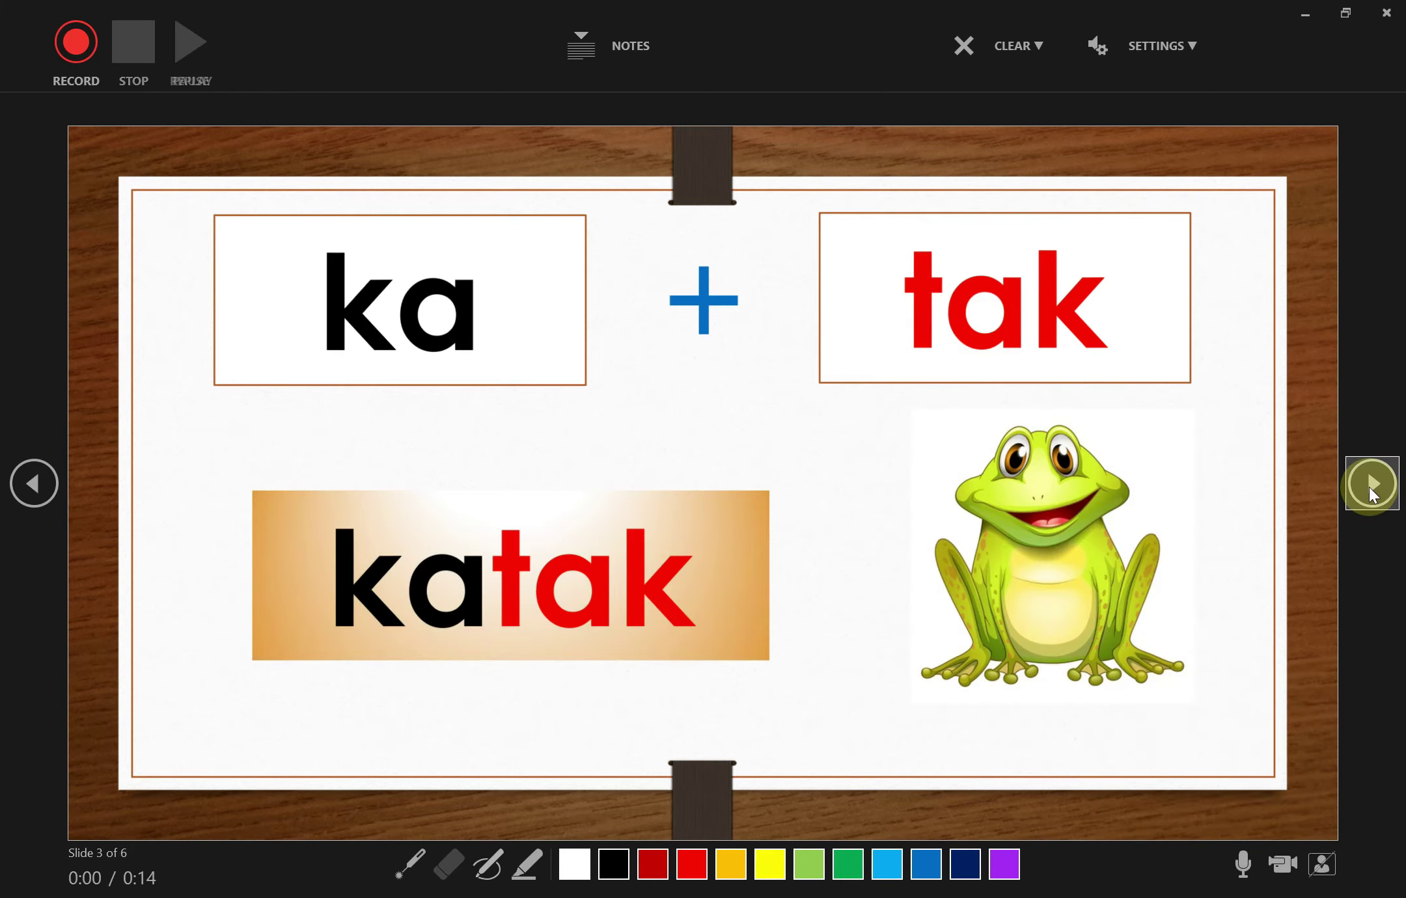
# Record and replay a 5-second narration on slide 3 (katak).
pyautogui.click(82, 39)
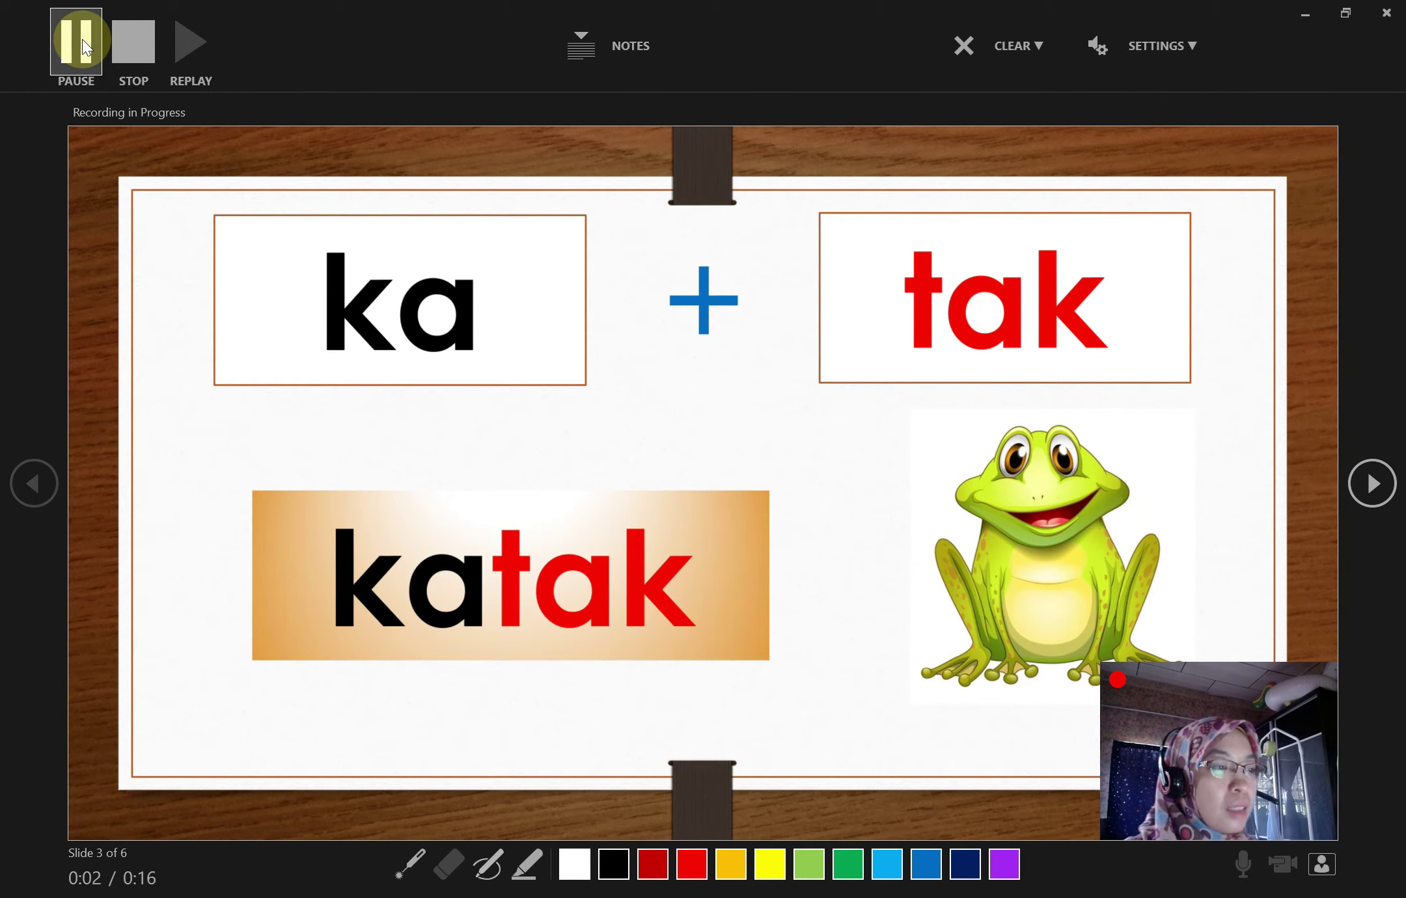
pyautogui.click(133, 36)
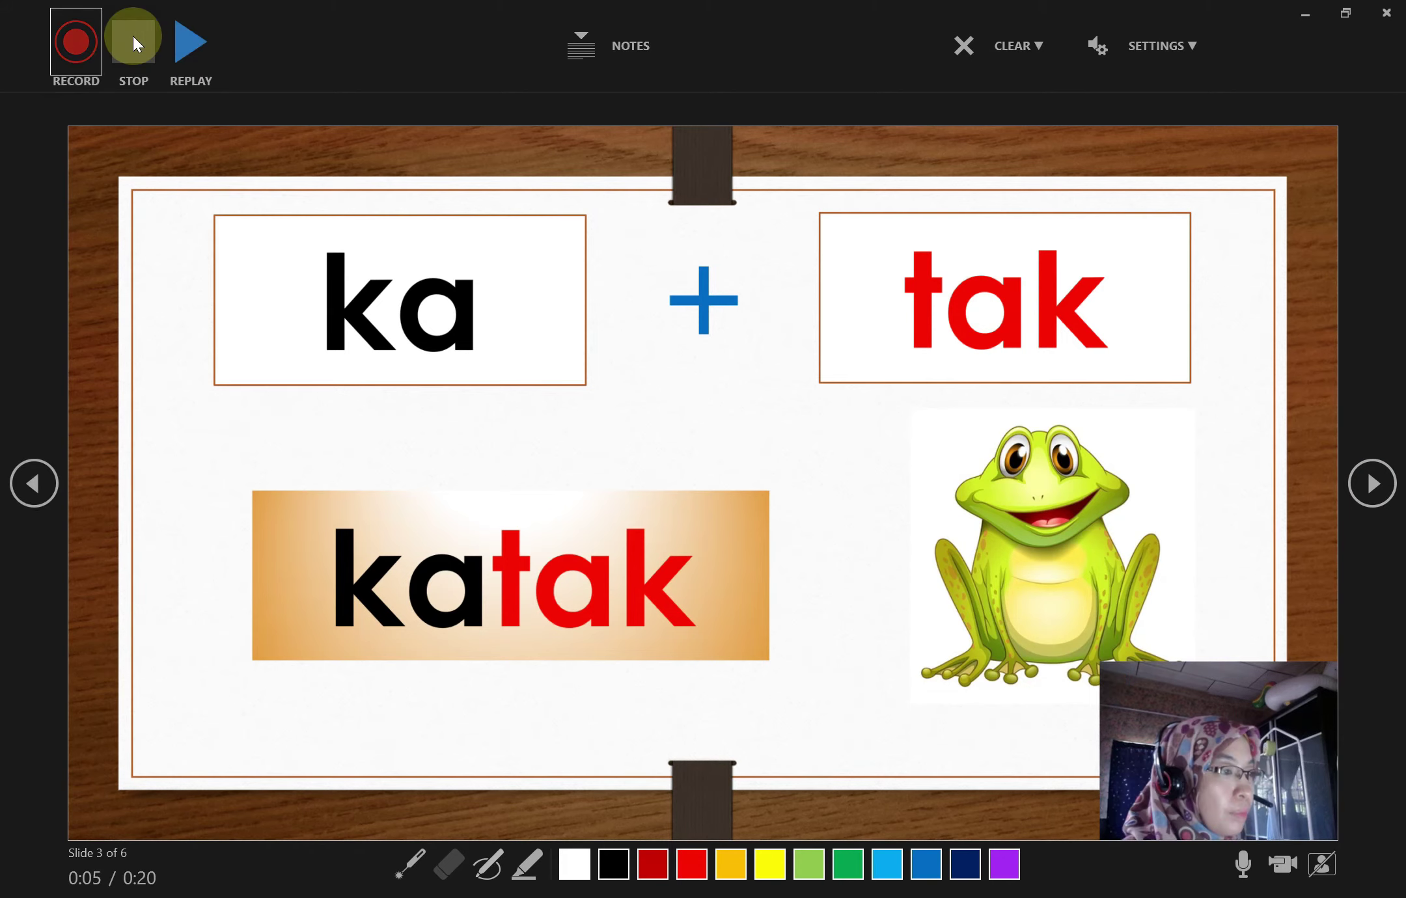
pyautogui.click(168, 35)
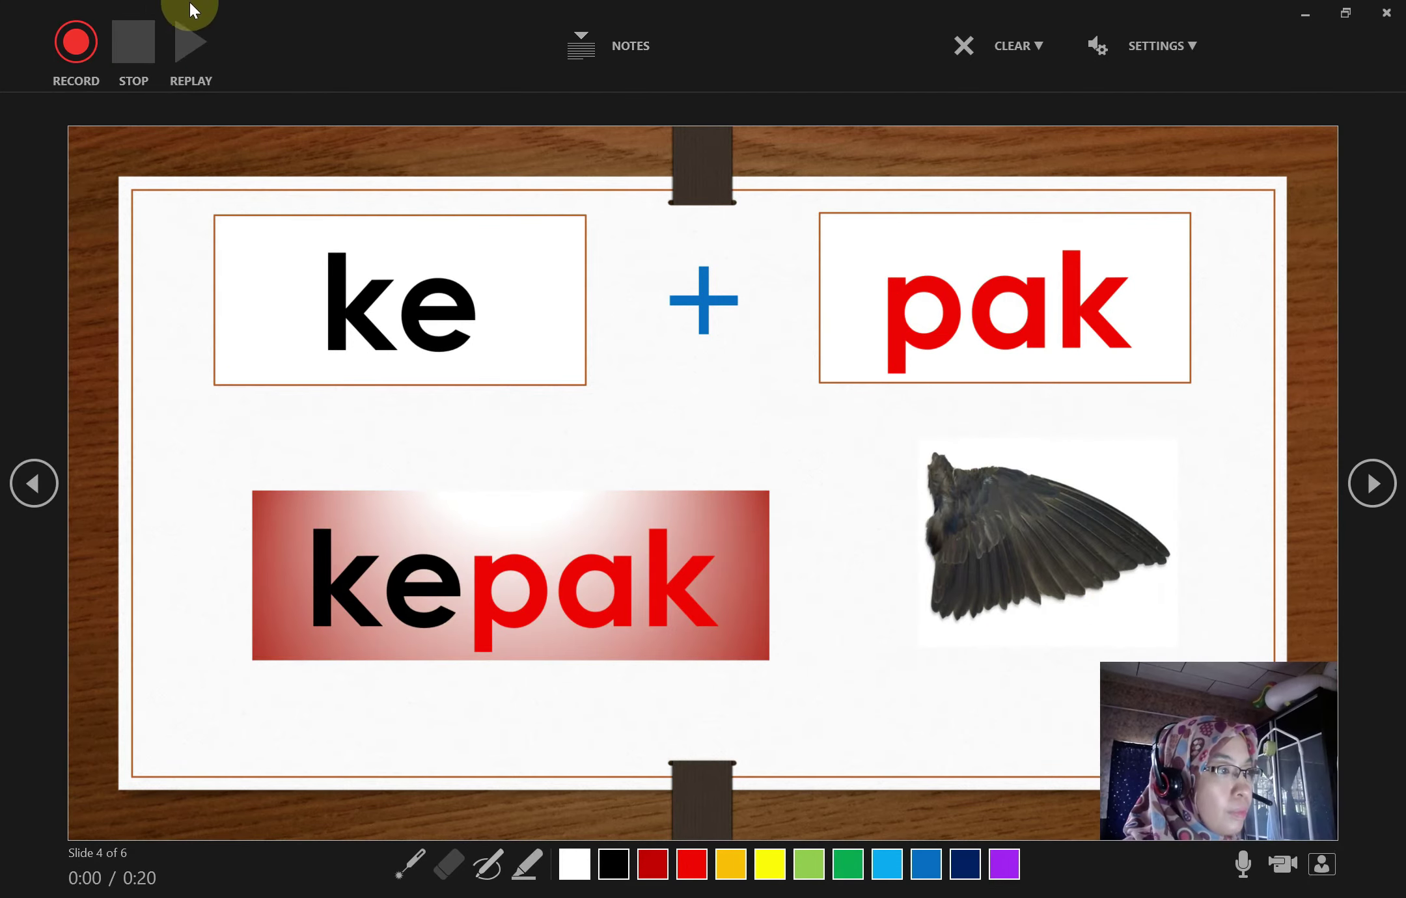
# Record and replay a 7-second narration on slide 4 (kepak).
pyautogui.click(72, 51)
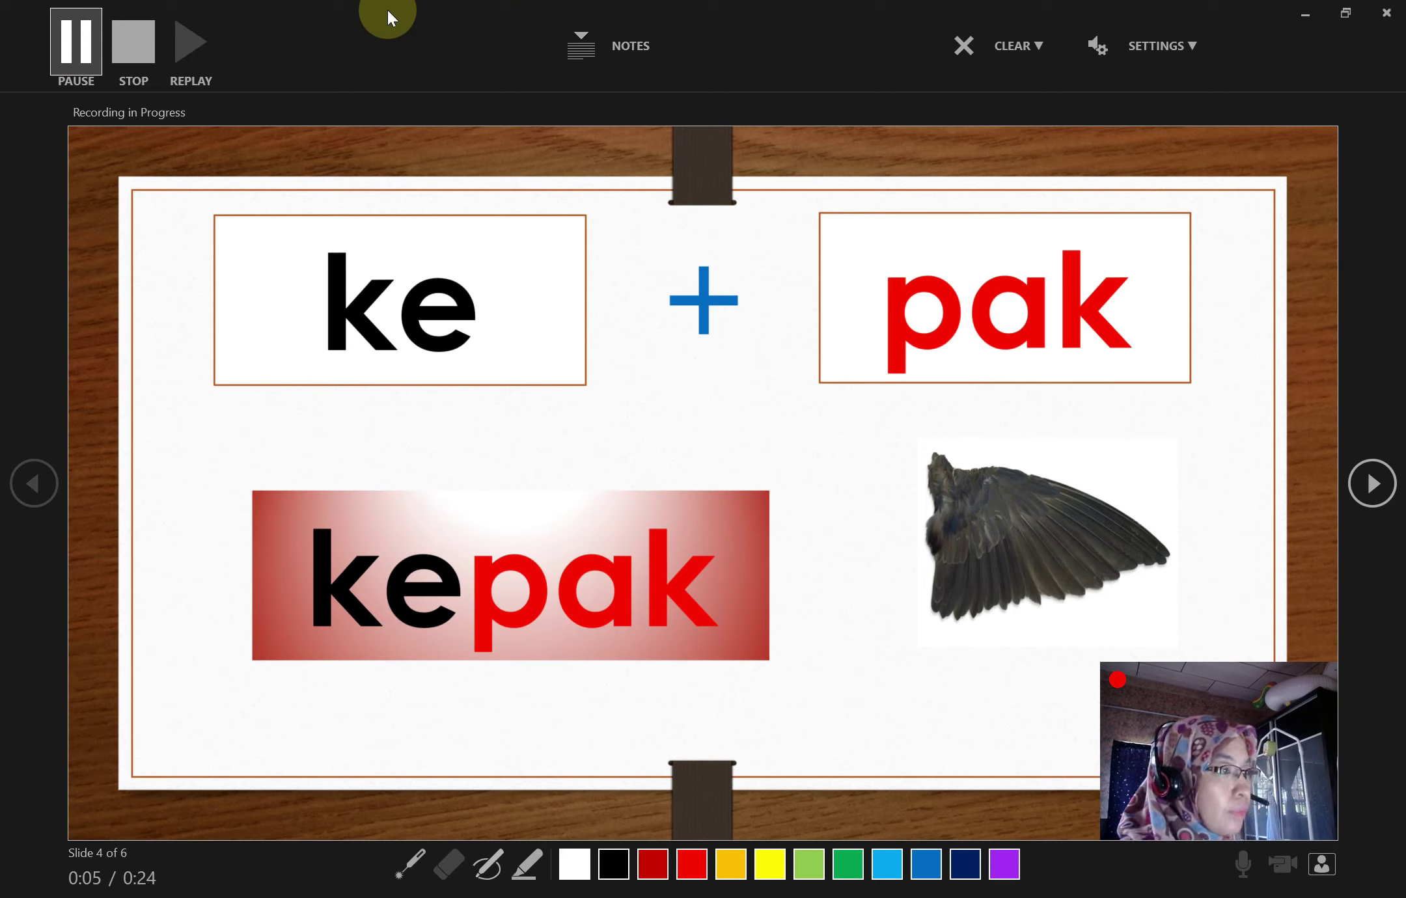
pyautogui.click(132, 44)
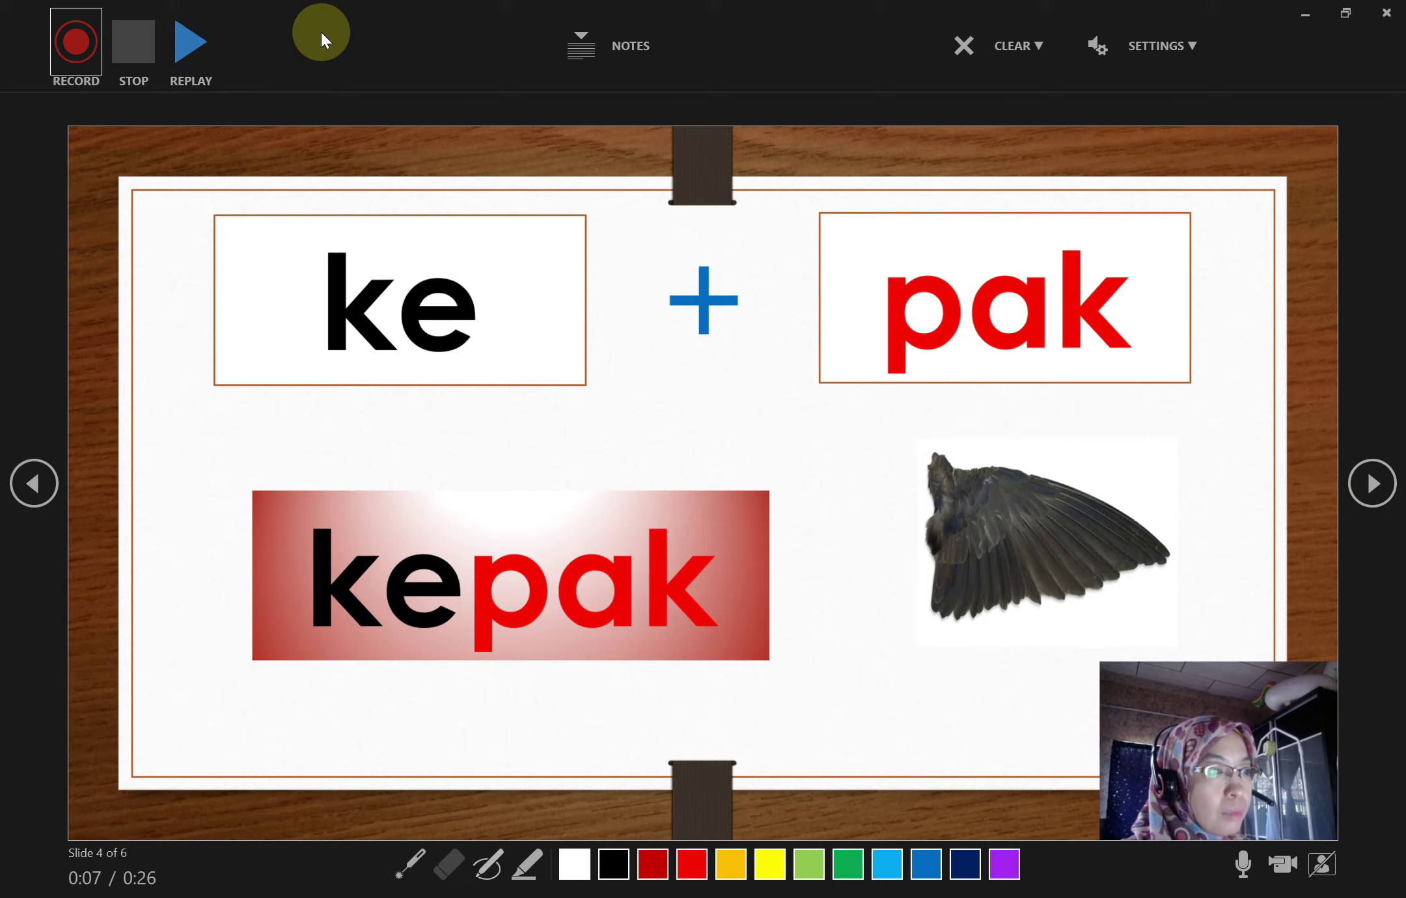
pyautogui.click(195, 39)
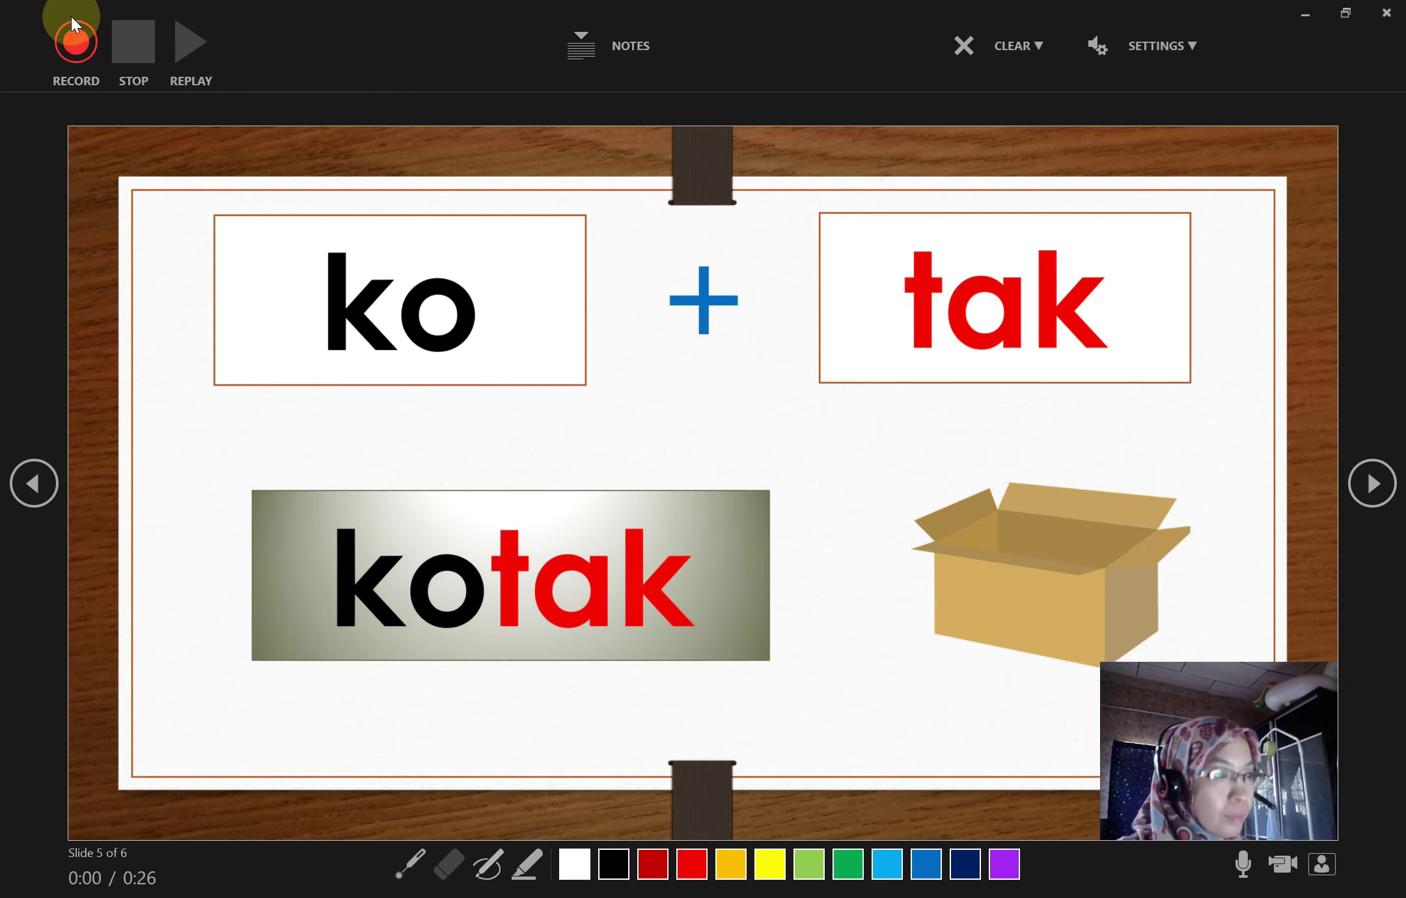
# Record and replay a 6-second narration on slide 5 (kotak).
pyautogui.click(93, 42)
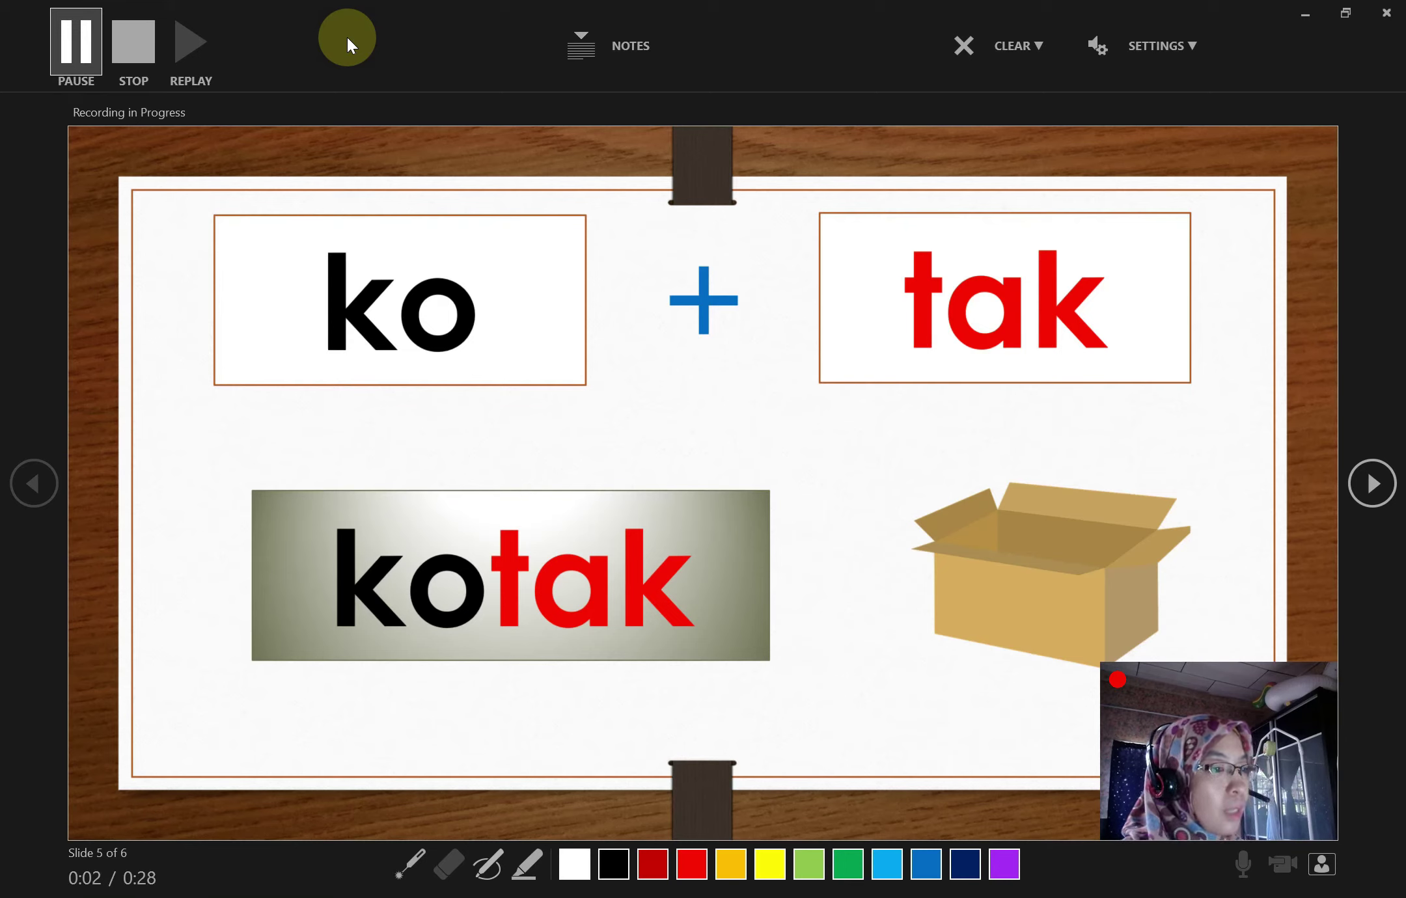
pyautogui.click(137, 50)
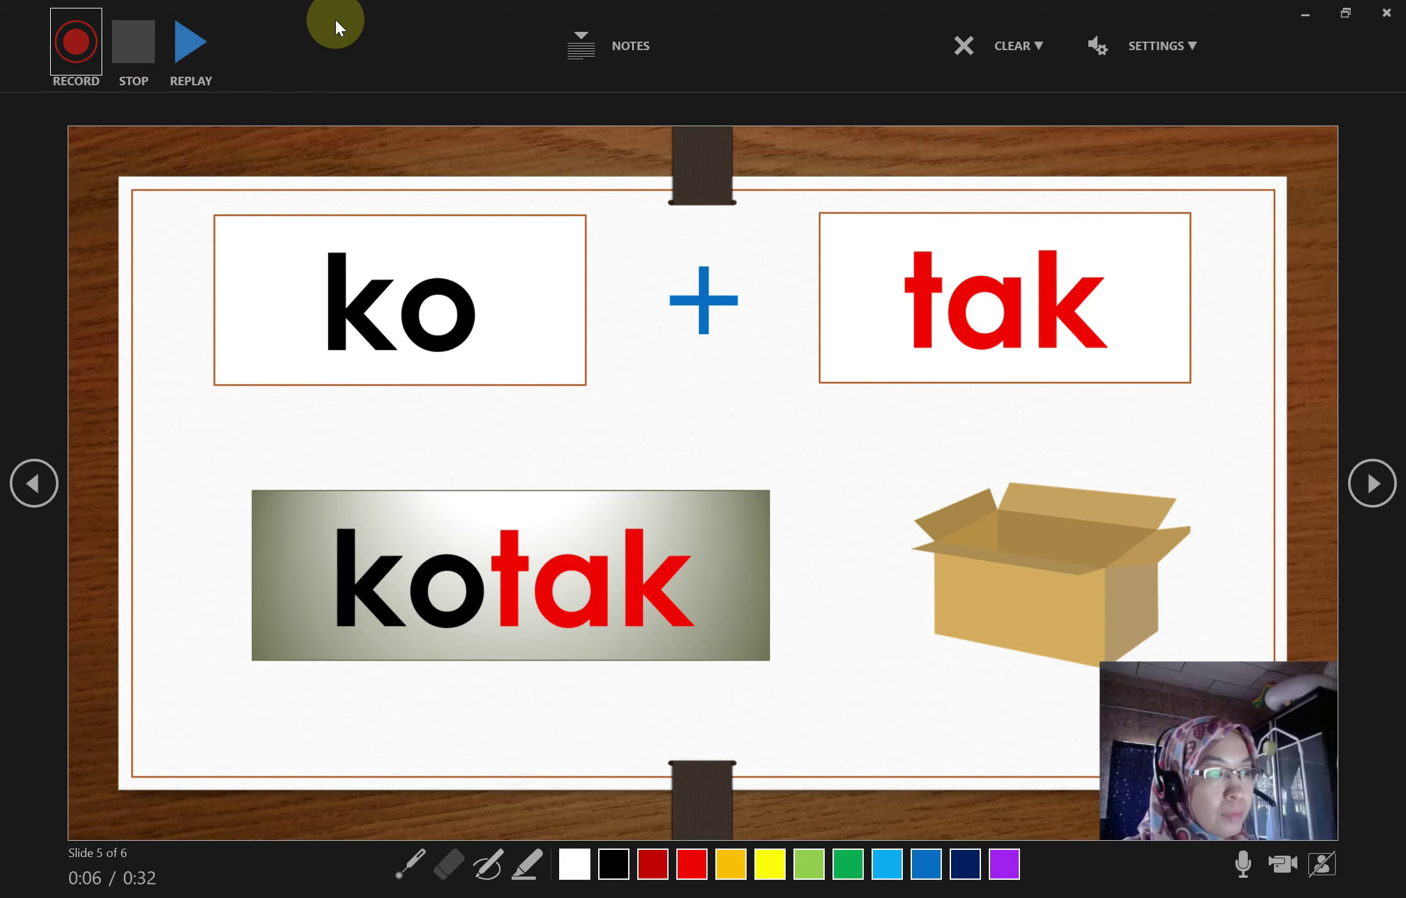
pyautogui.click(199, 55)
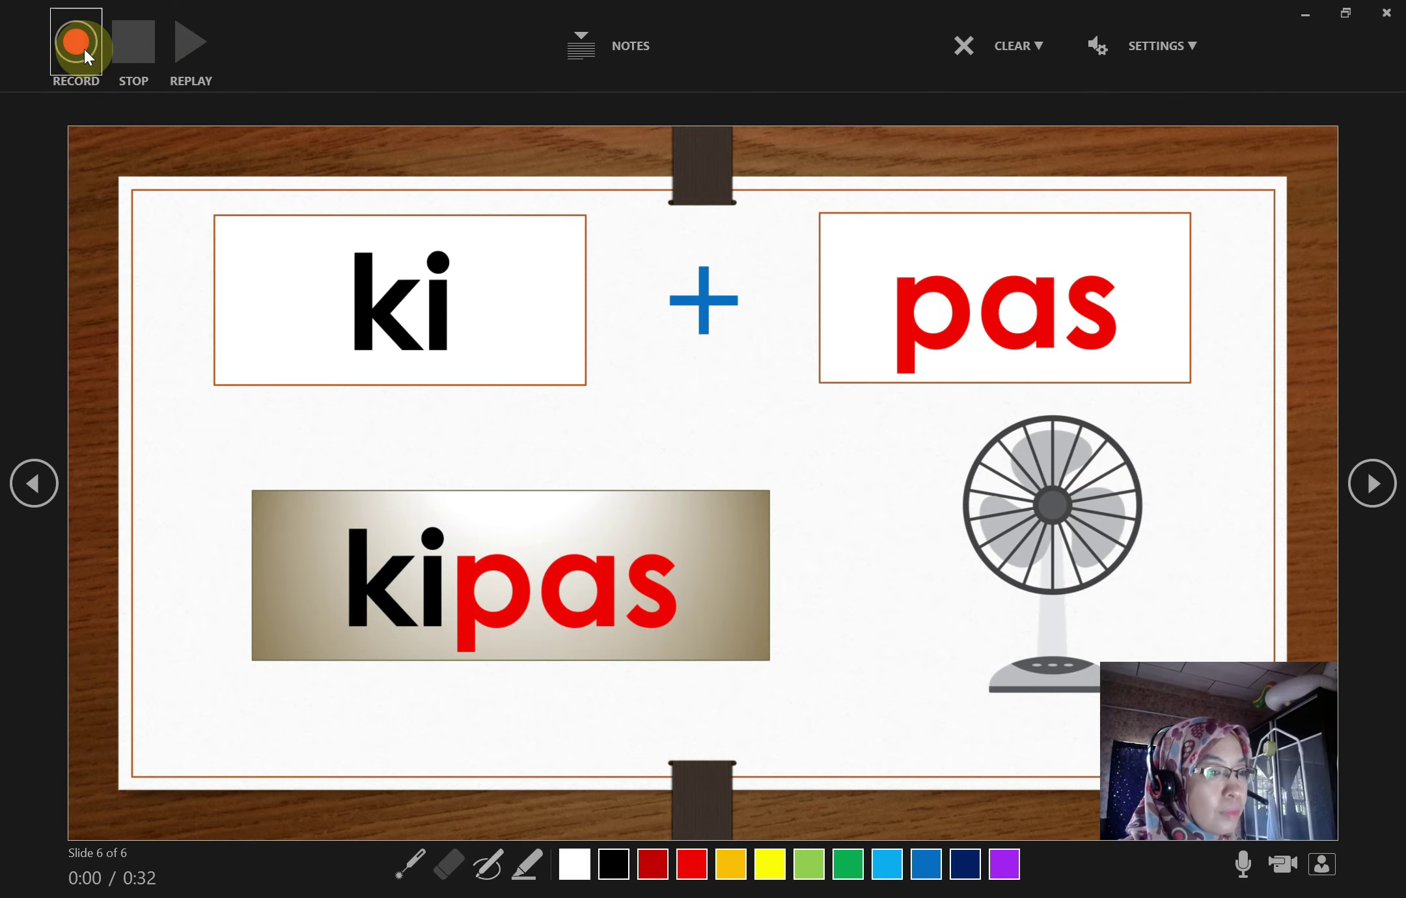
# Record and replay a 6-second narration on the kipas slide, then exit the recording view.
pyautogui.click(84, 49)
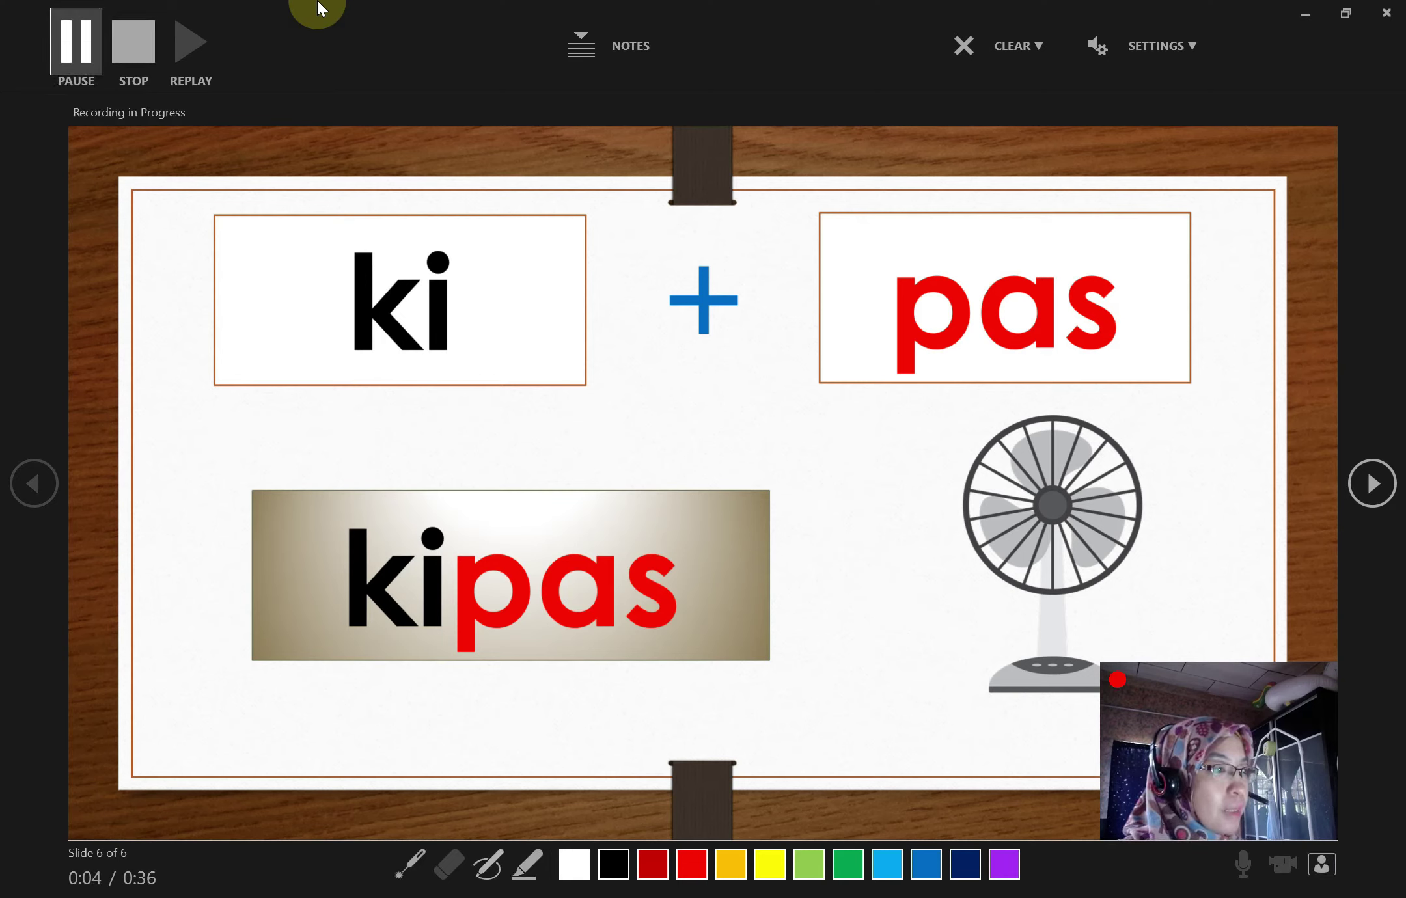
pyautogui.click(139, 41)
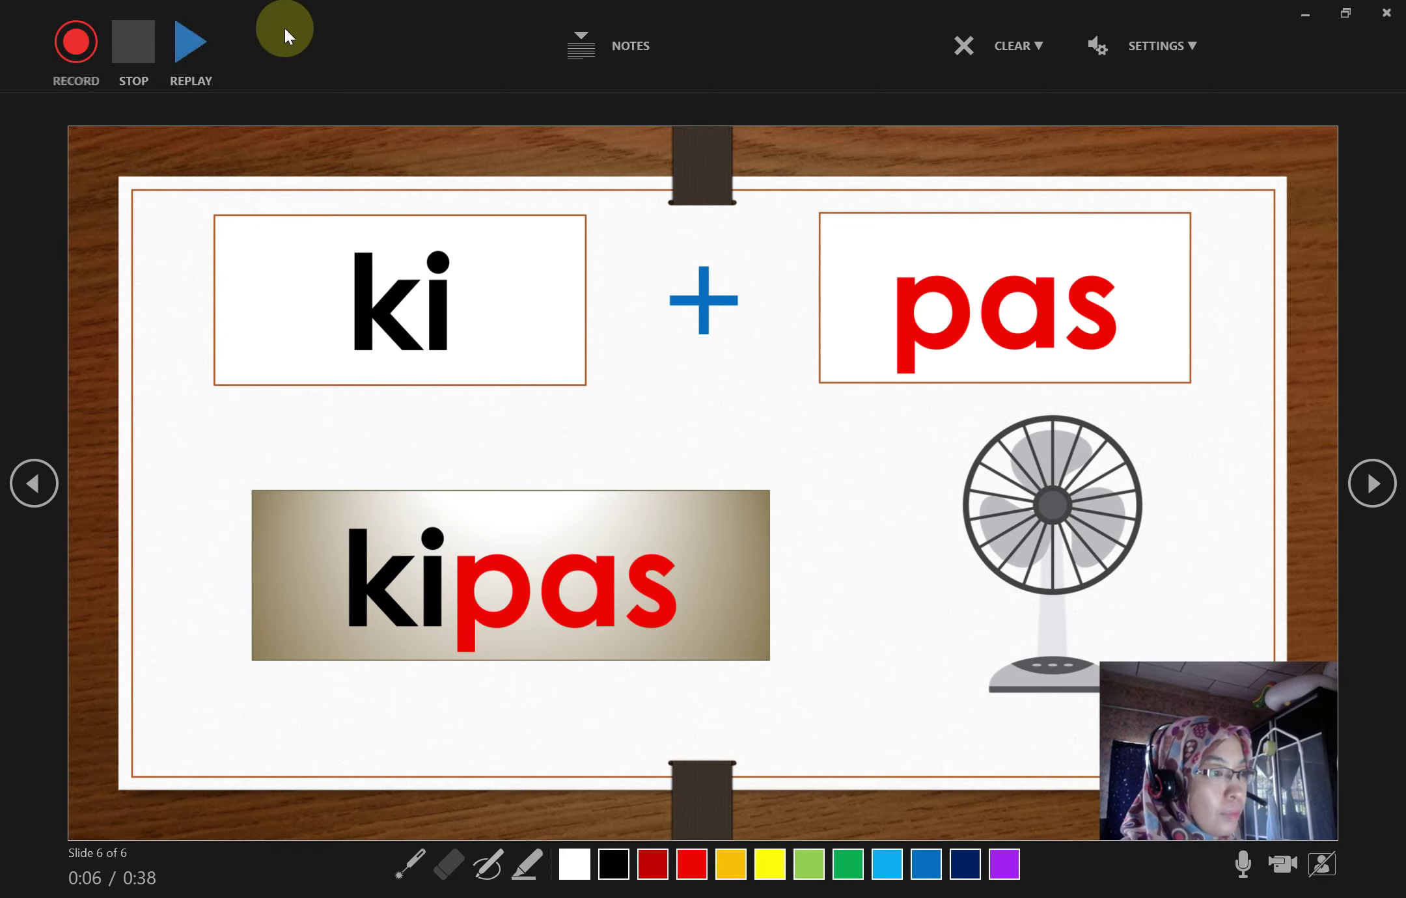
pyautogui.click(185, 41)
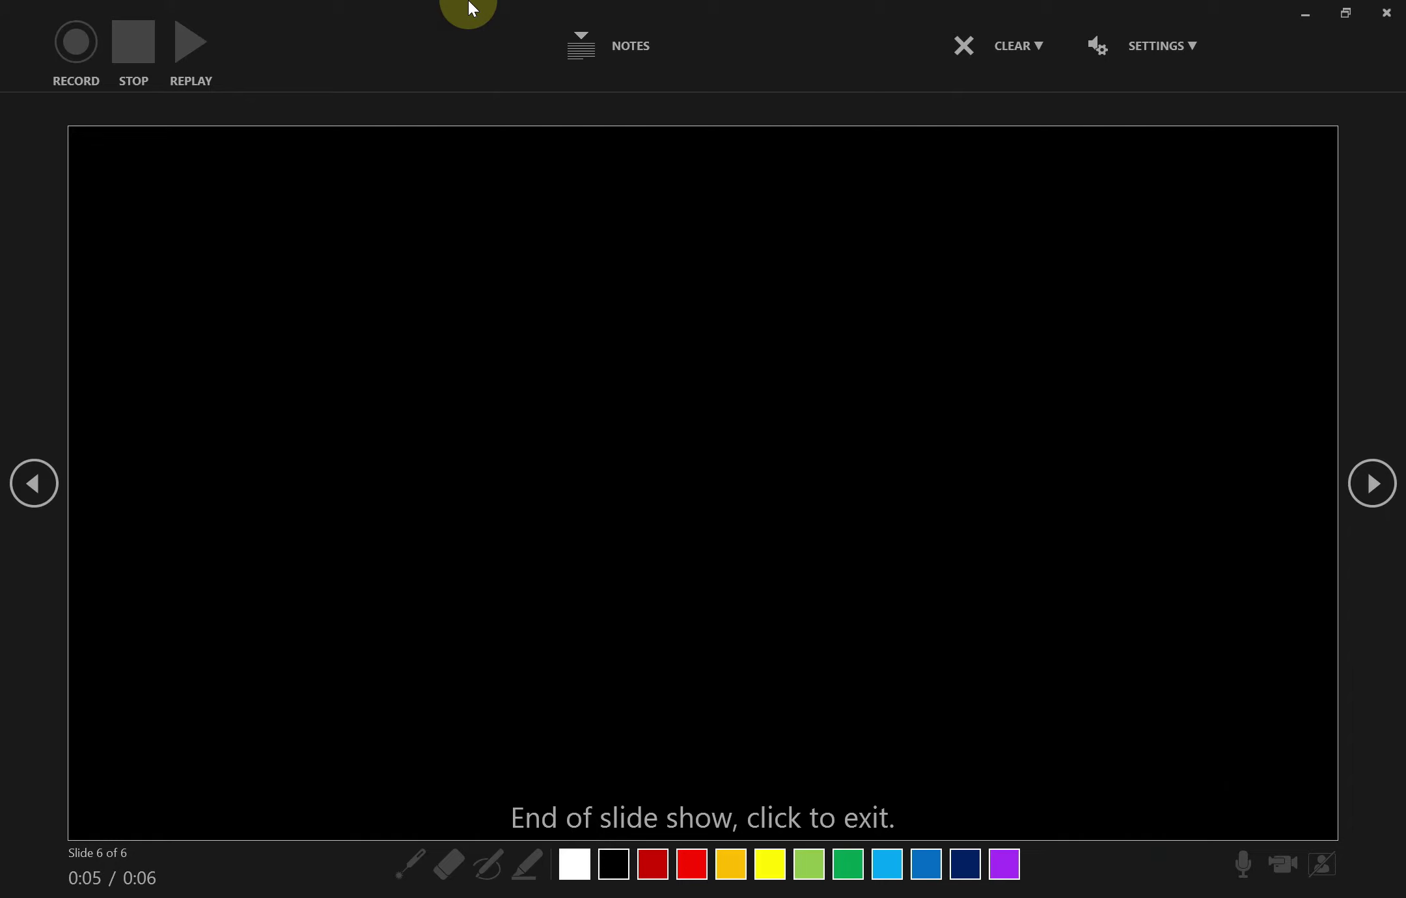
pyautogui.press('Escape')
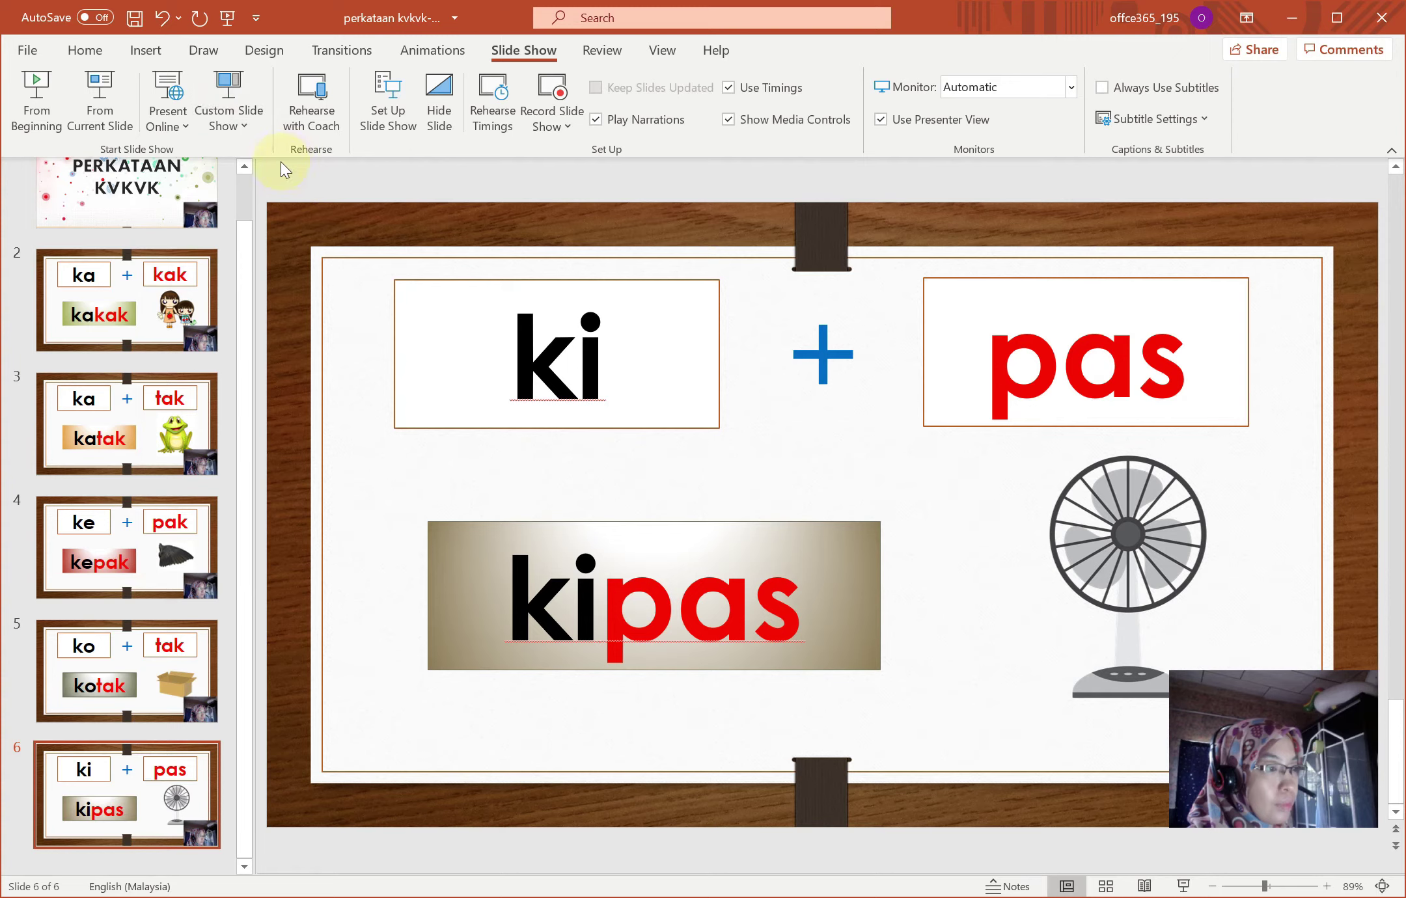
pyautogui.click(248, 235)
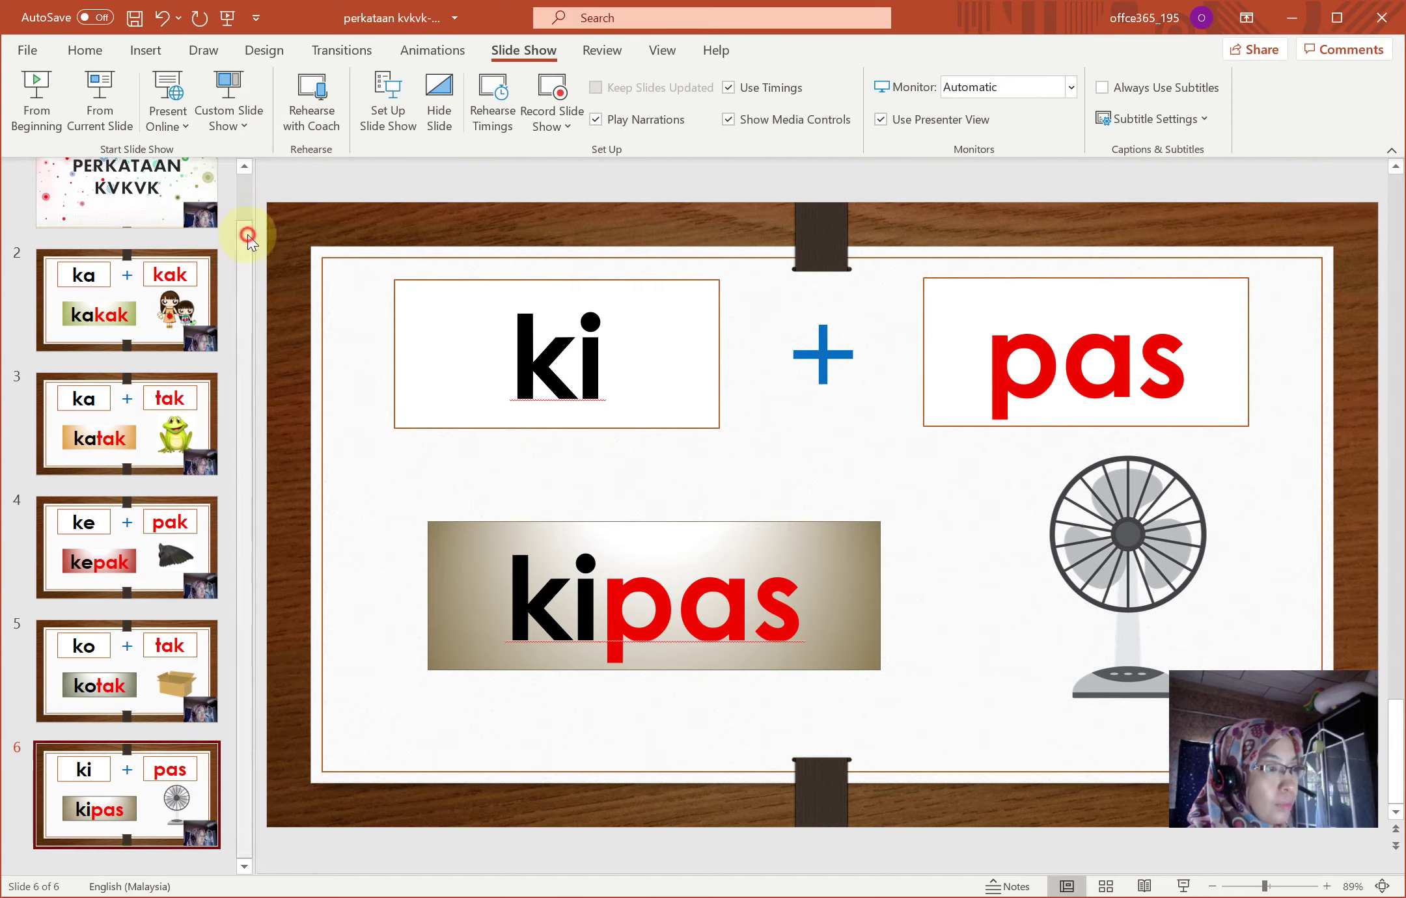
pyautogui.moveTo(248, 236); pyautogui.dragTo(252, 181)
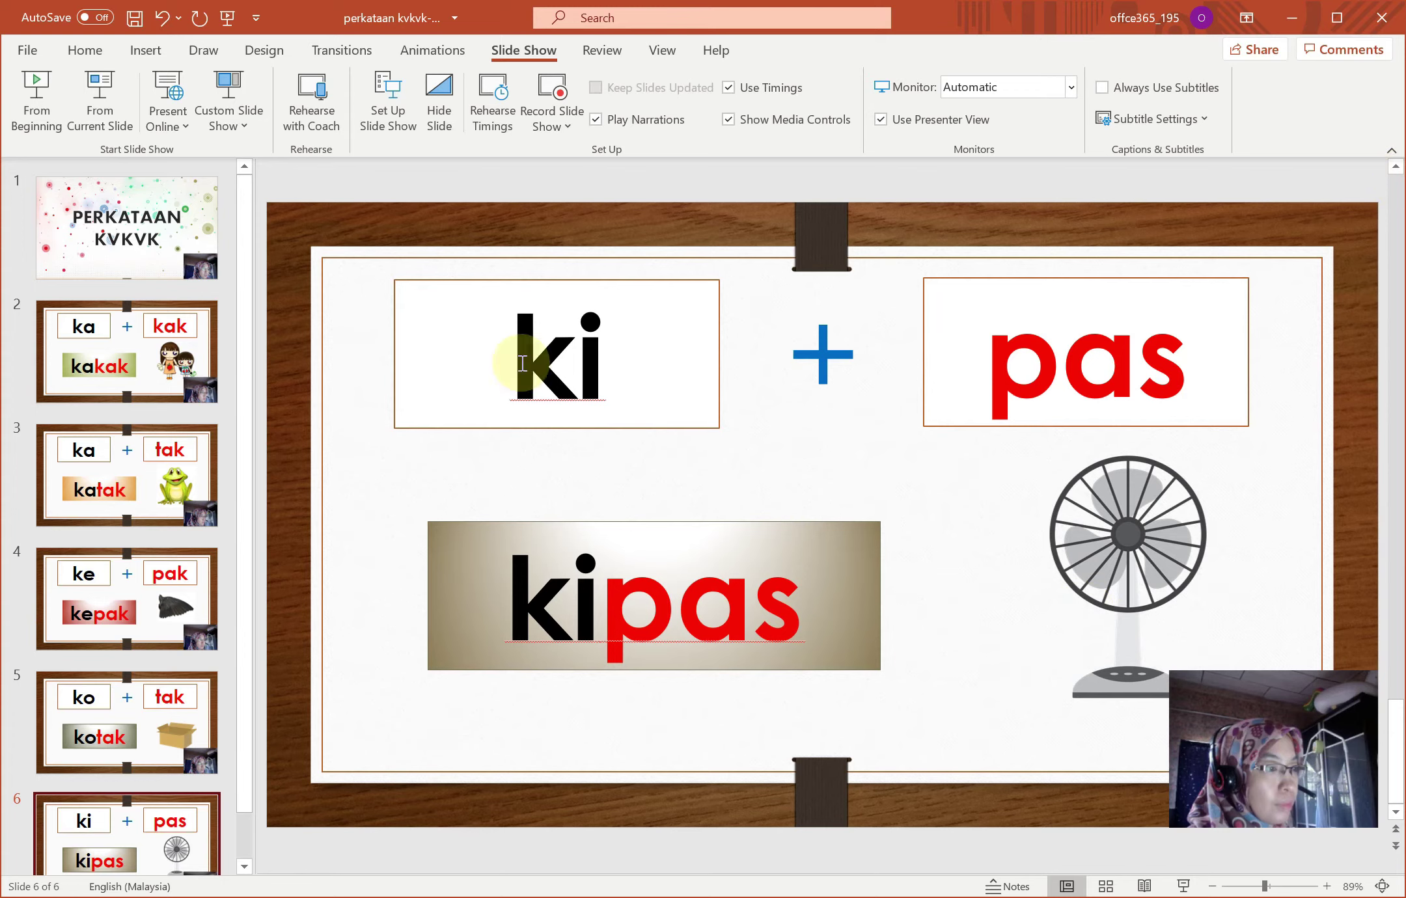
pyautogui.click(127, 351)
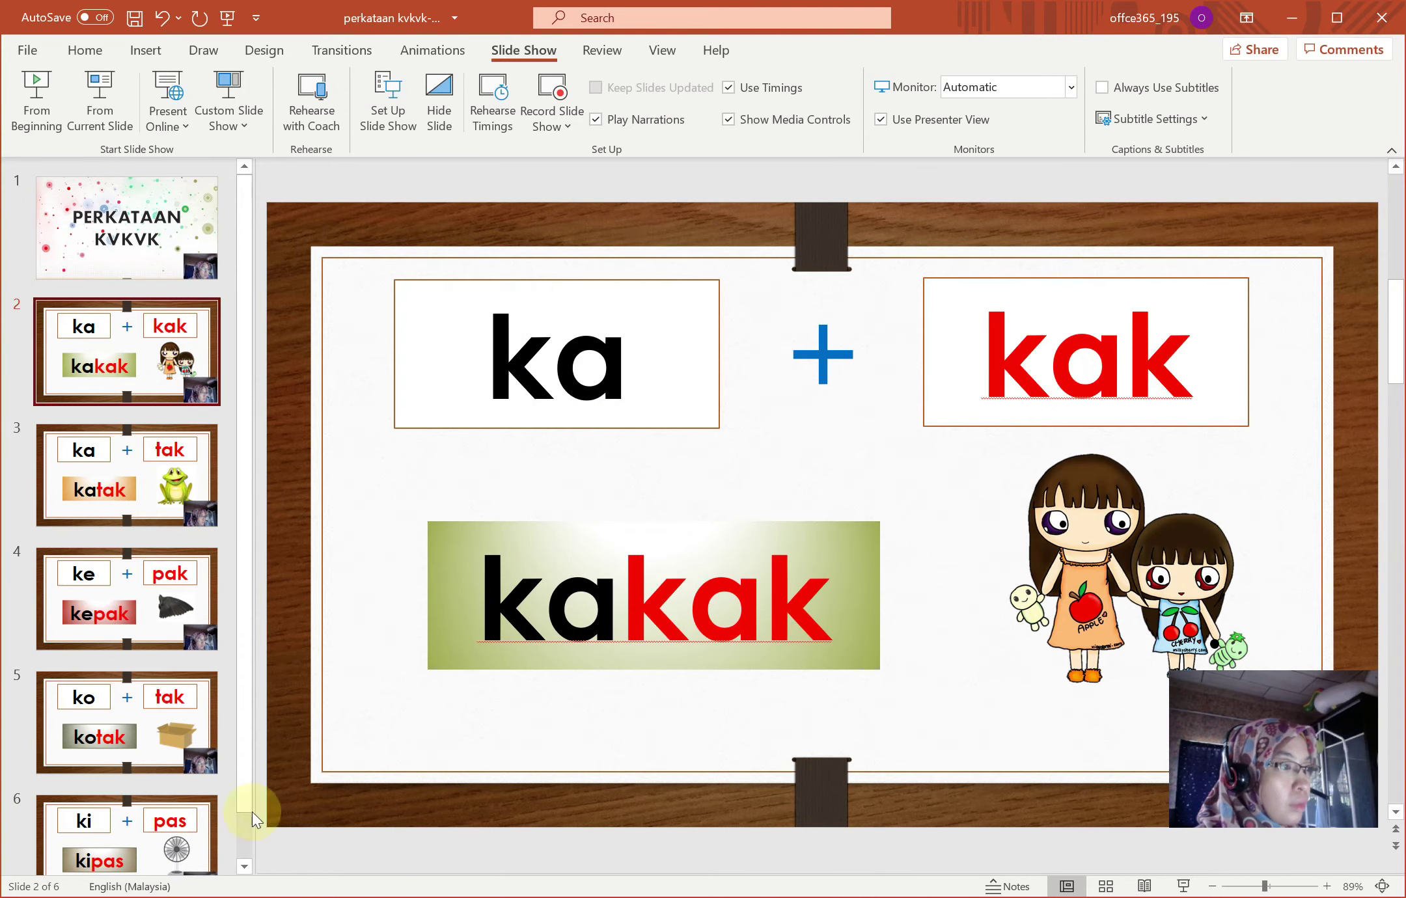
pyautogui.click(1183, 887)
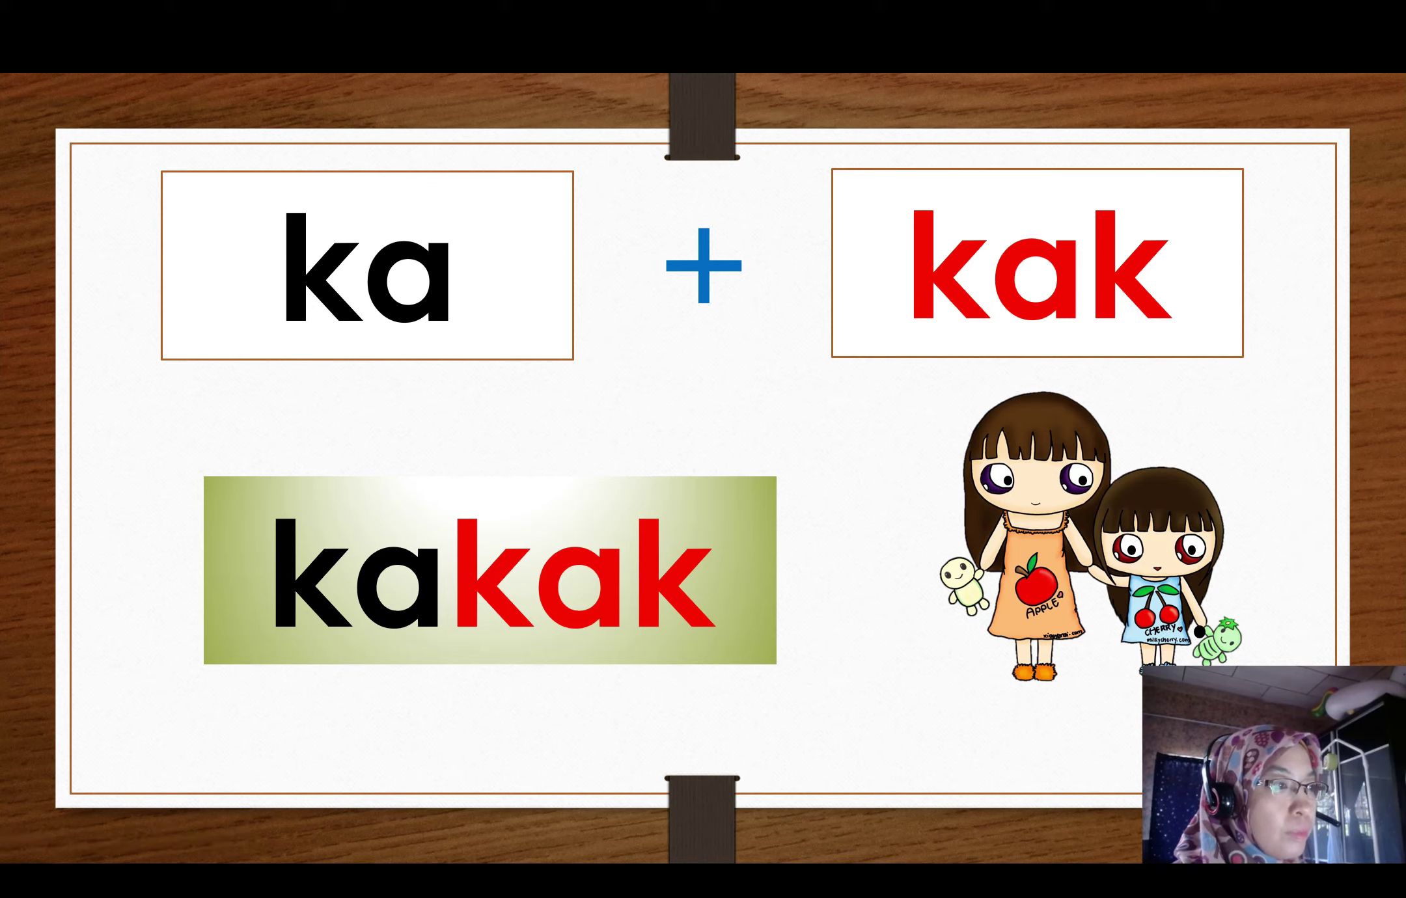
pyautogui.press('Right')
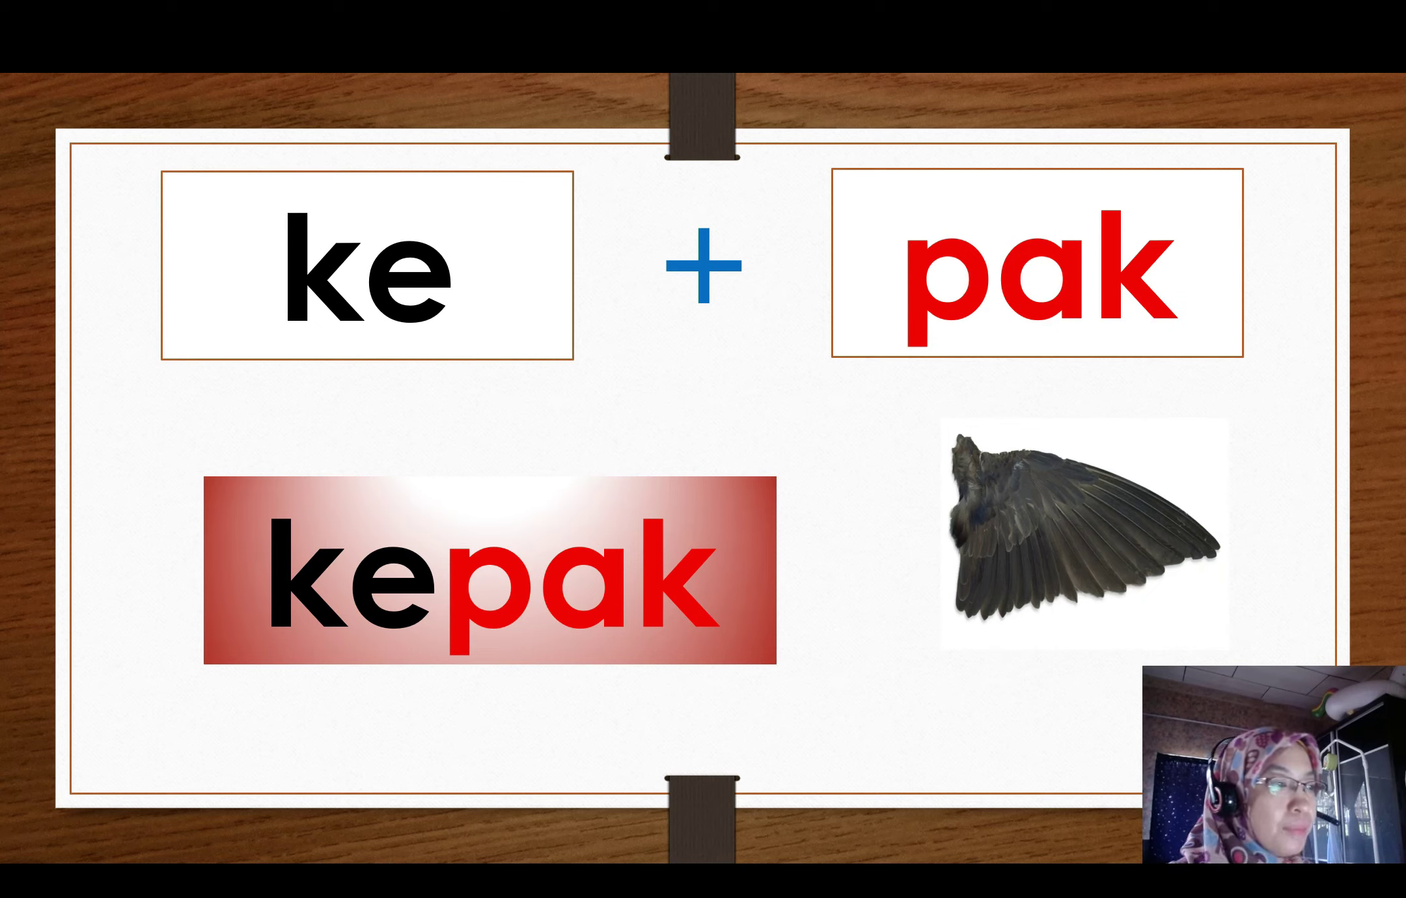
pyautogui.press('Right')
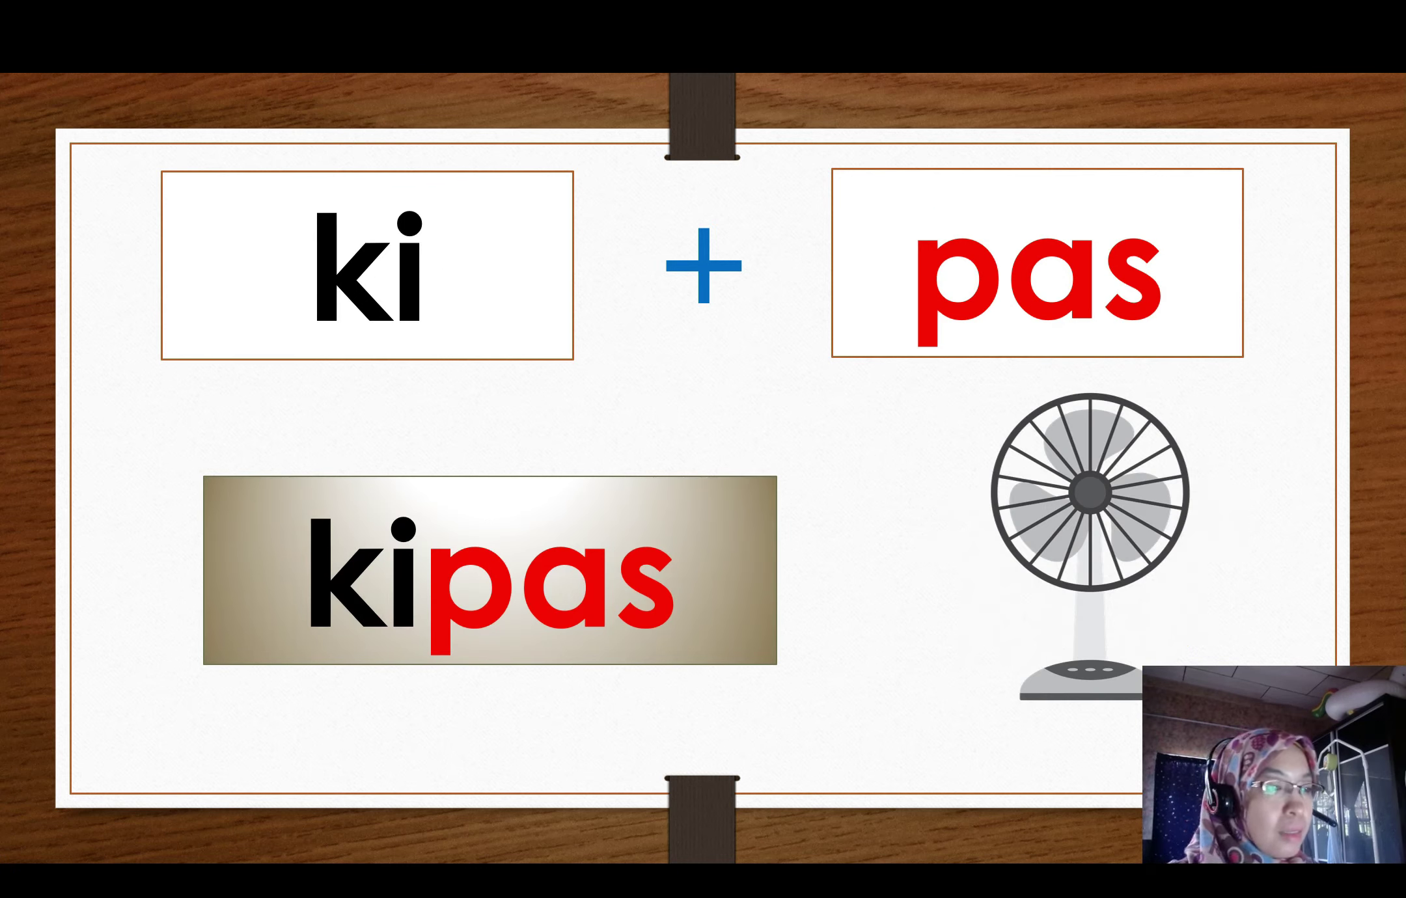
pyautogui.press('Right')
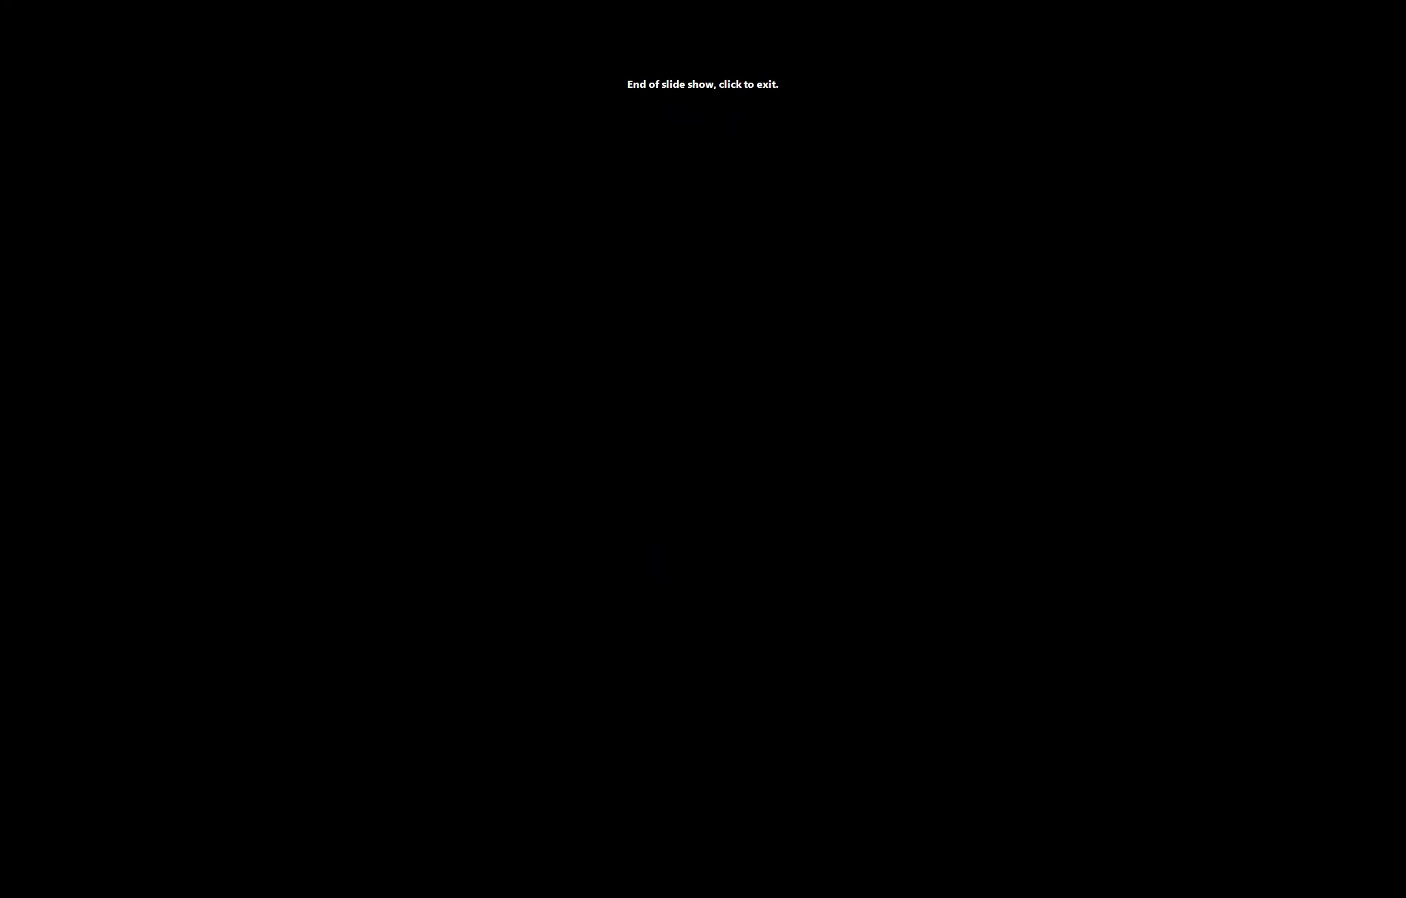
pyautogui.press('Right')
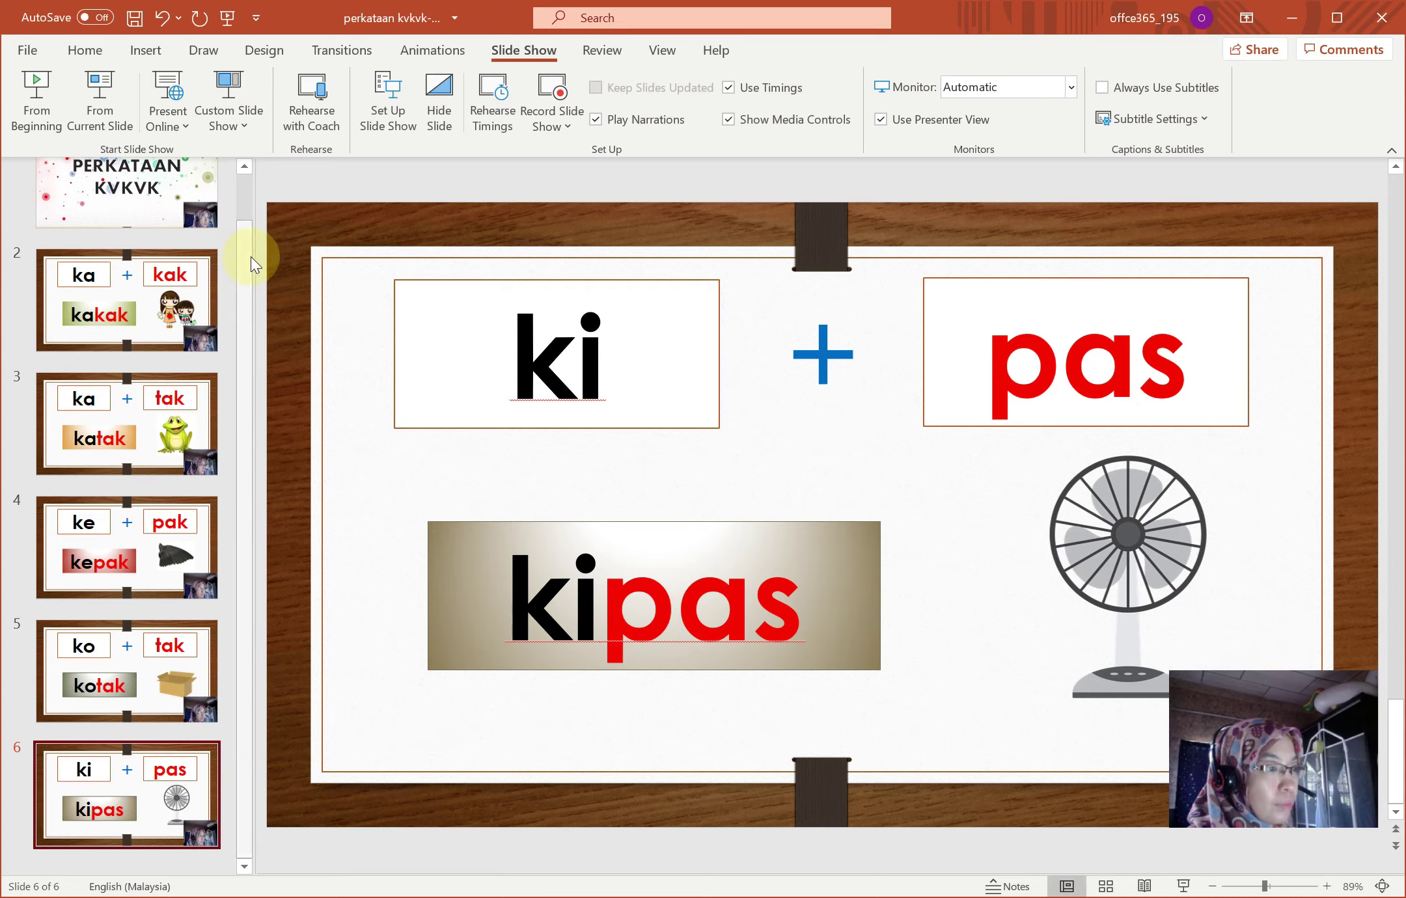
# Create a video from File > Export at Full HD (1080p) using recorded timings and narrations.
pyautogui.moveTo(245, 245); pyautogui.dragTo(279, 180)
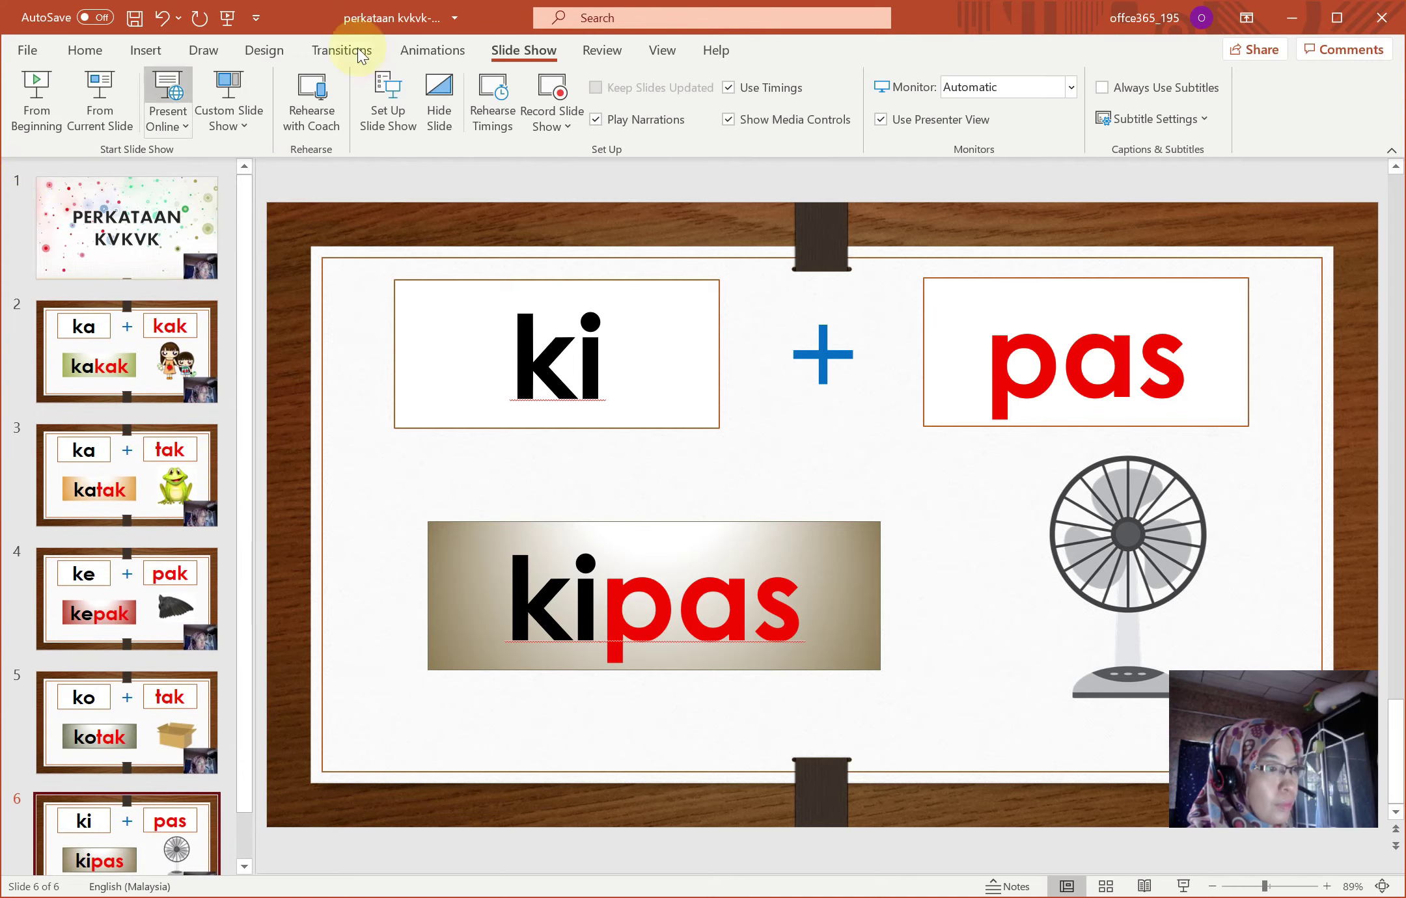
pyautogui.click(27, 52)
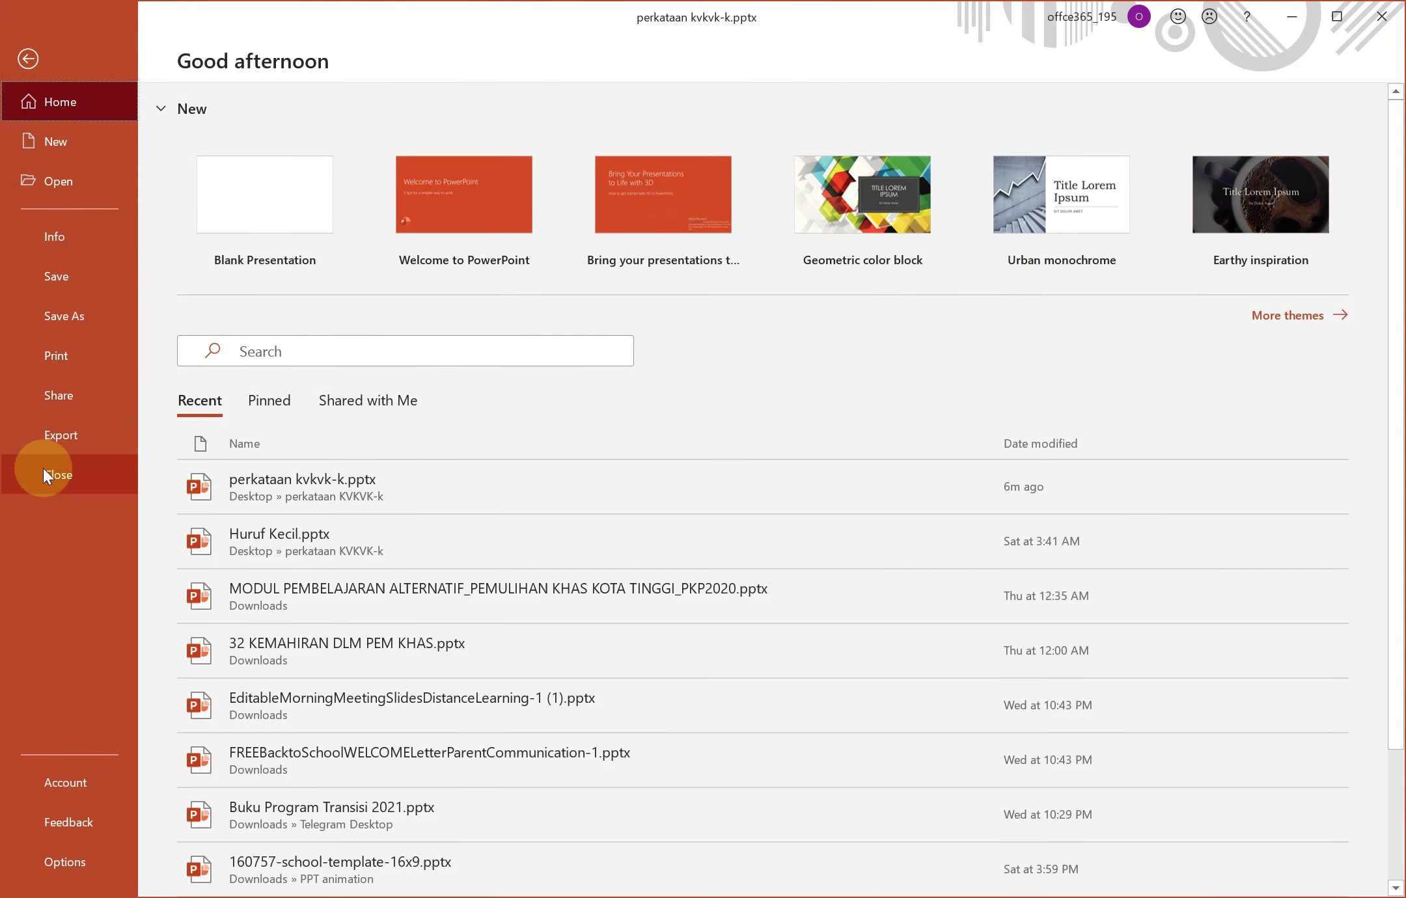
pyautogui.click(56, 437)
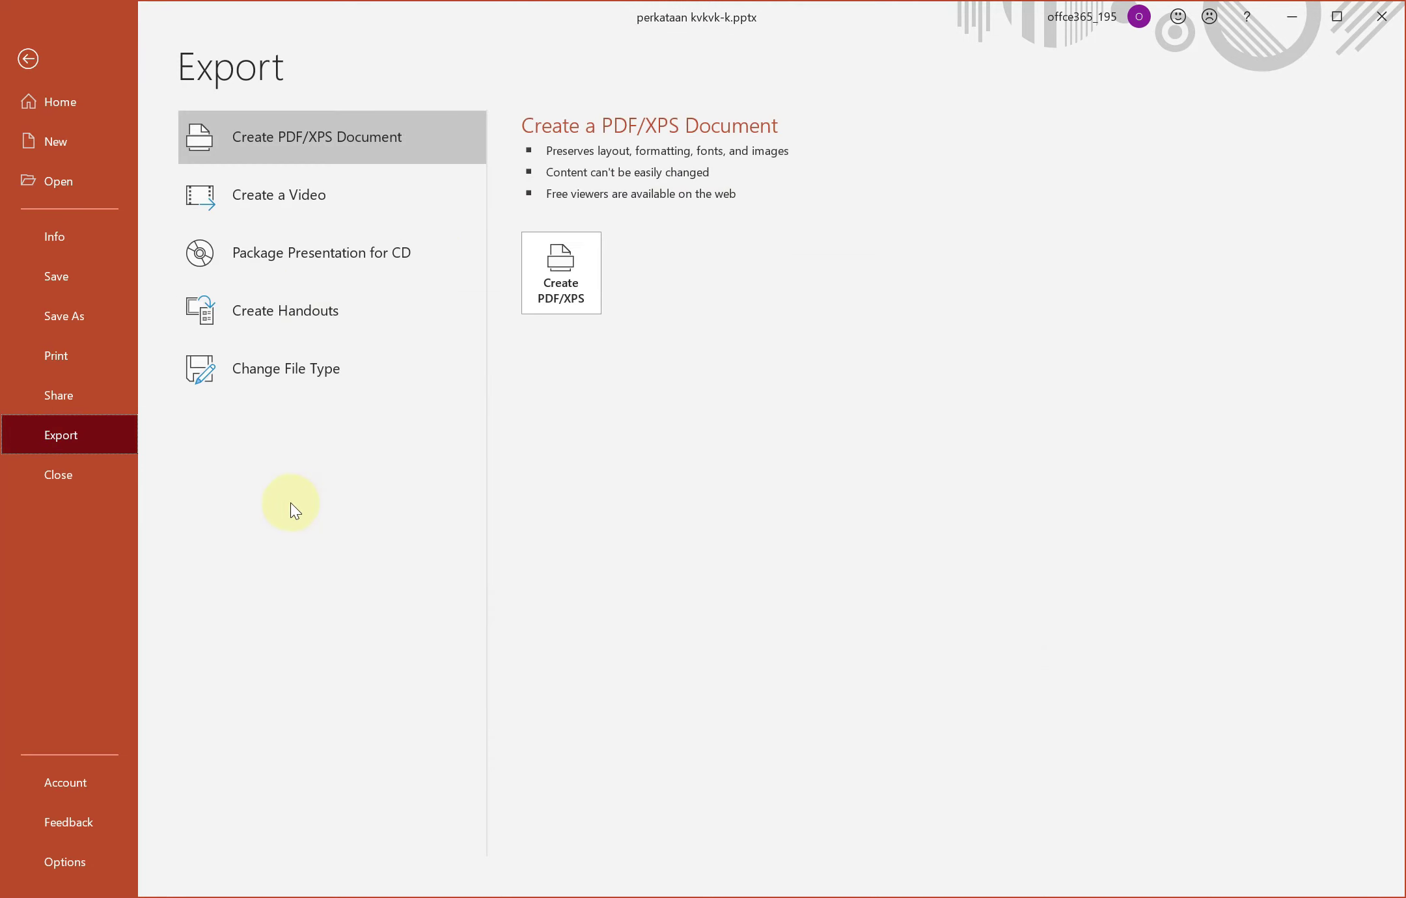
pyautogui.click(253, 210)
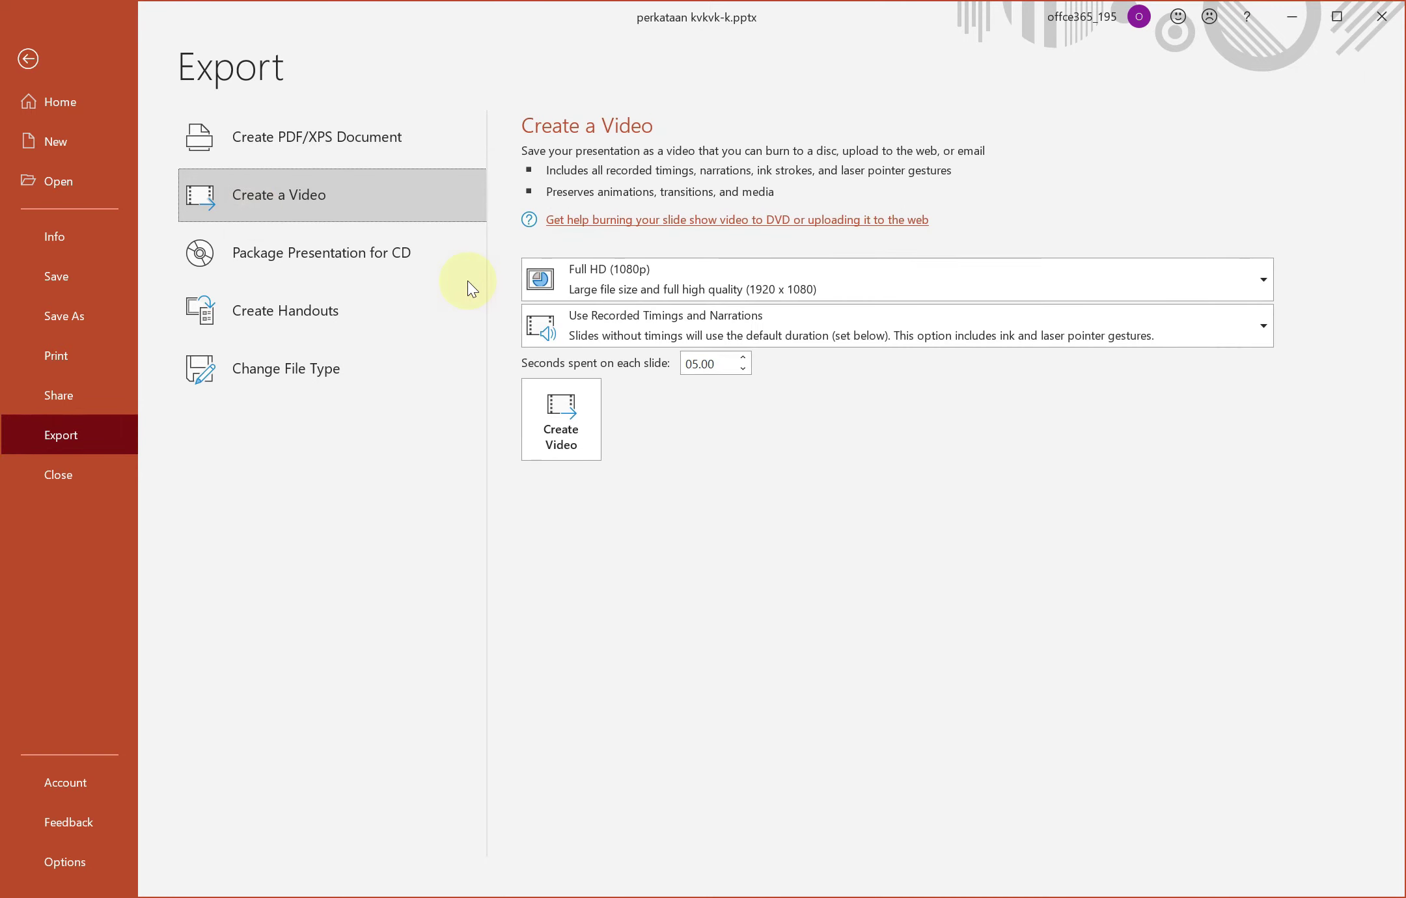
pyautogui.click(677, 288)
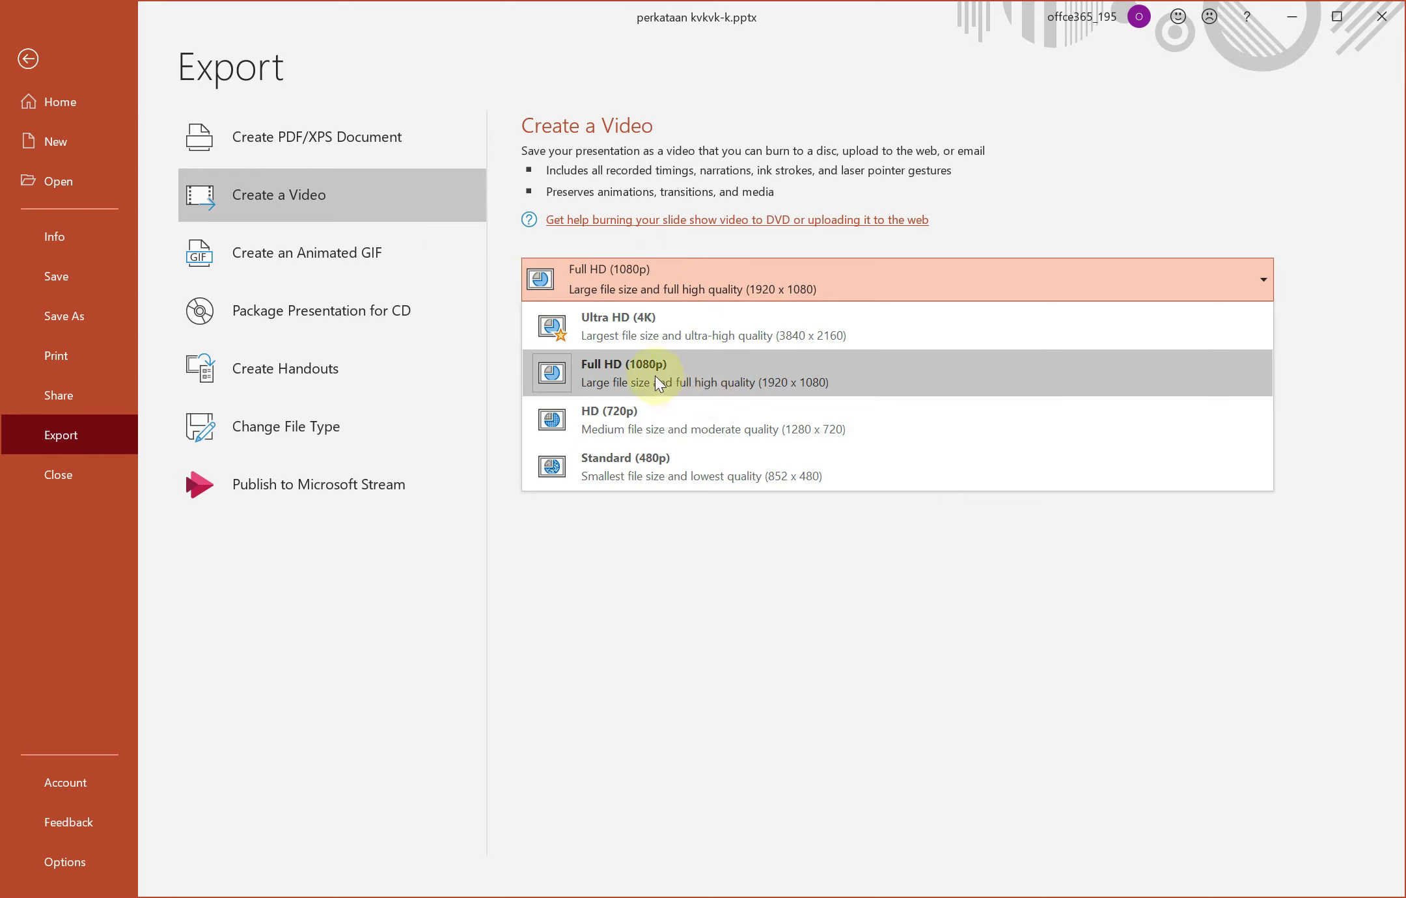
pyautogui.click(711, 391)
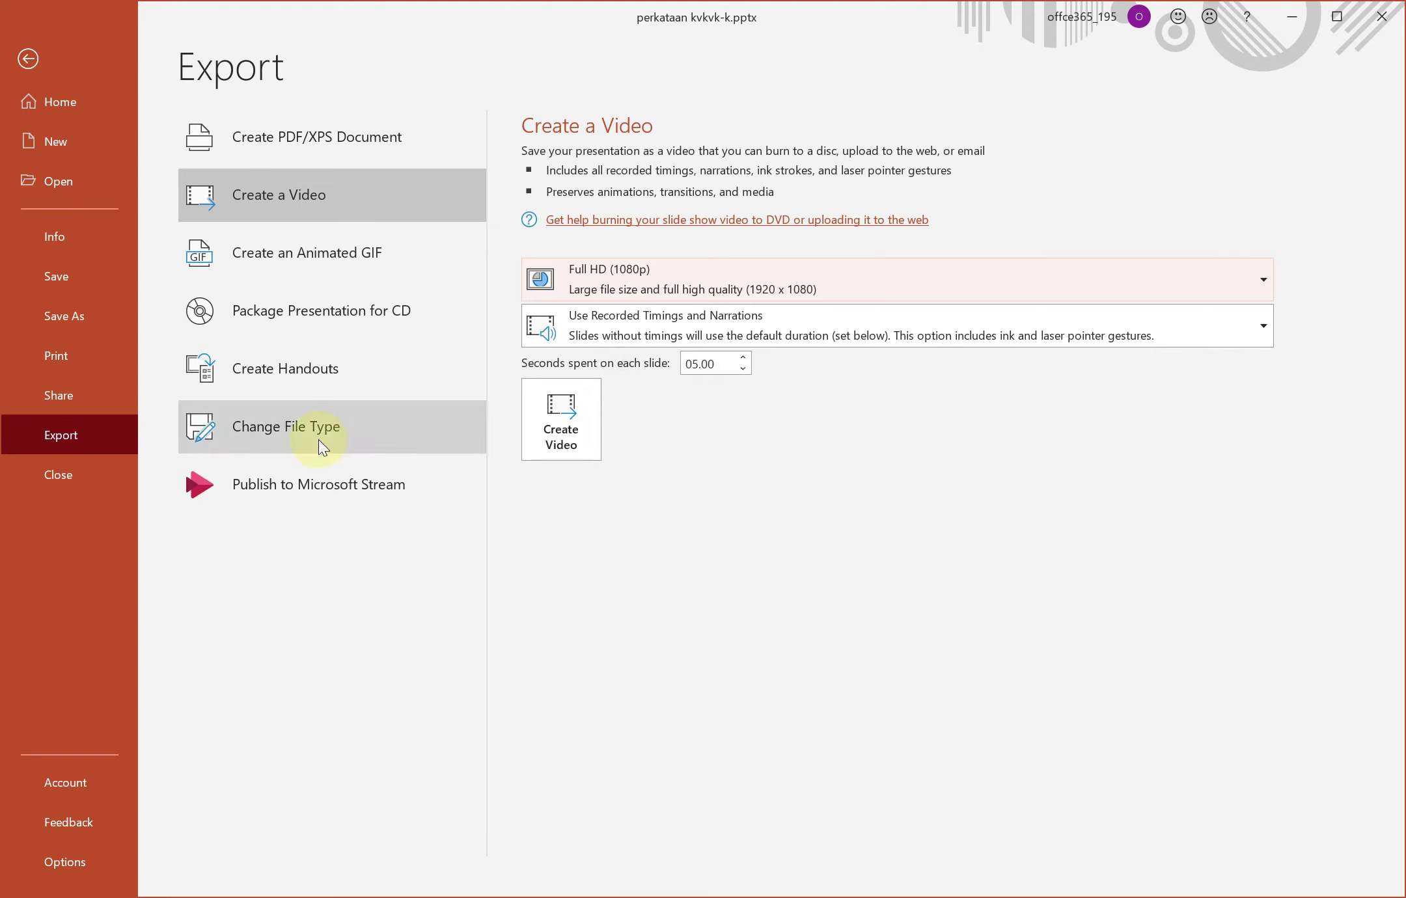
pyautogui.click(722, 310)
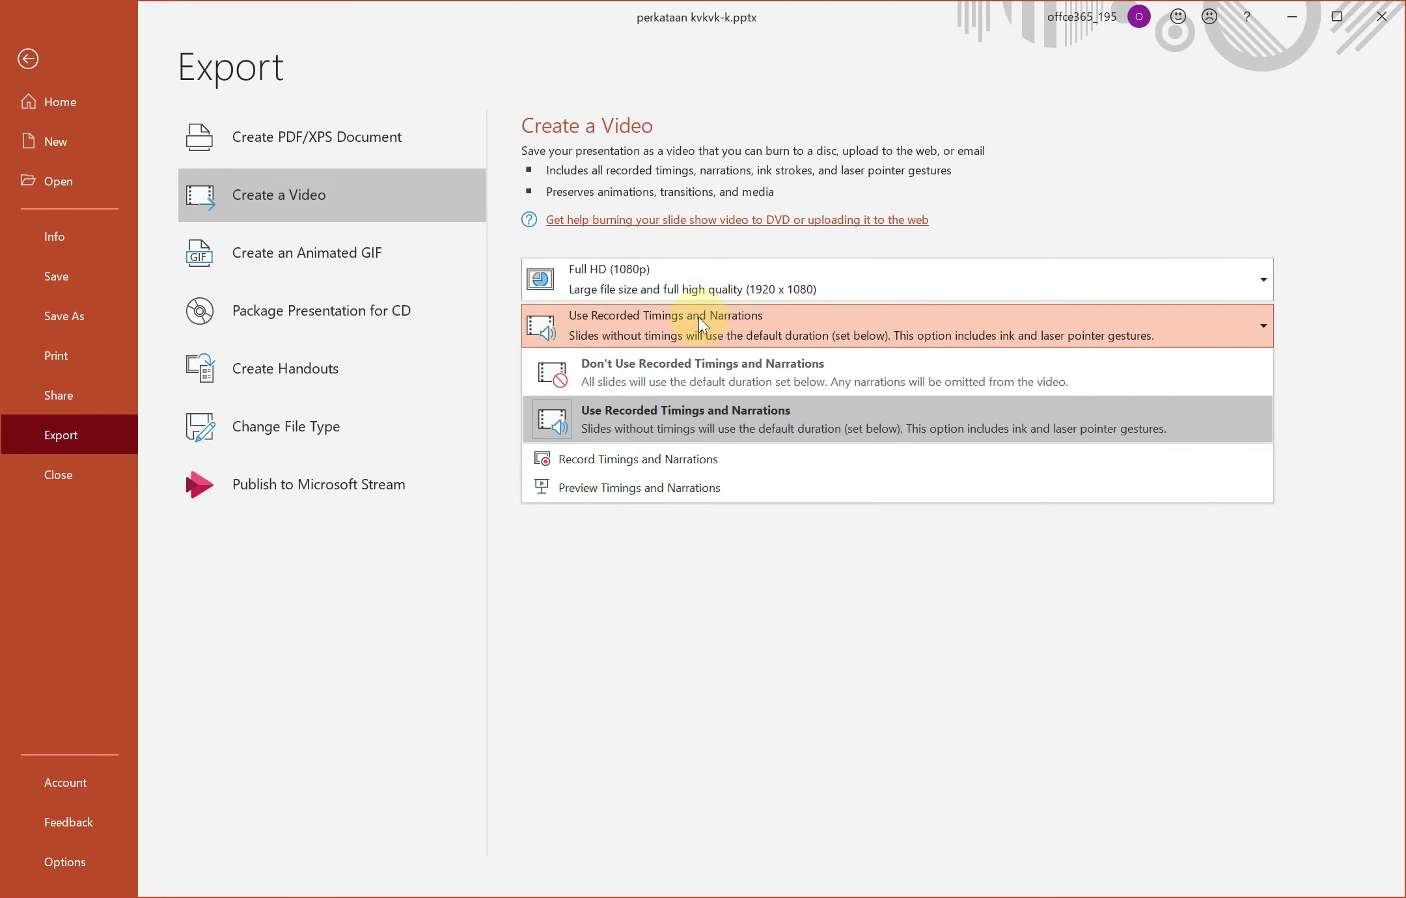
pyautogui.click(695, 421)
pyautogui.click(555, 423)
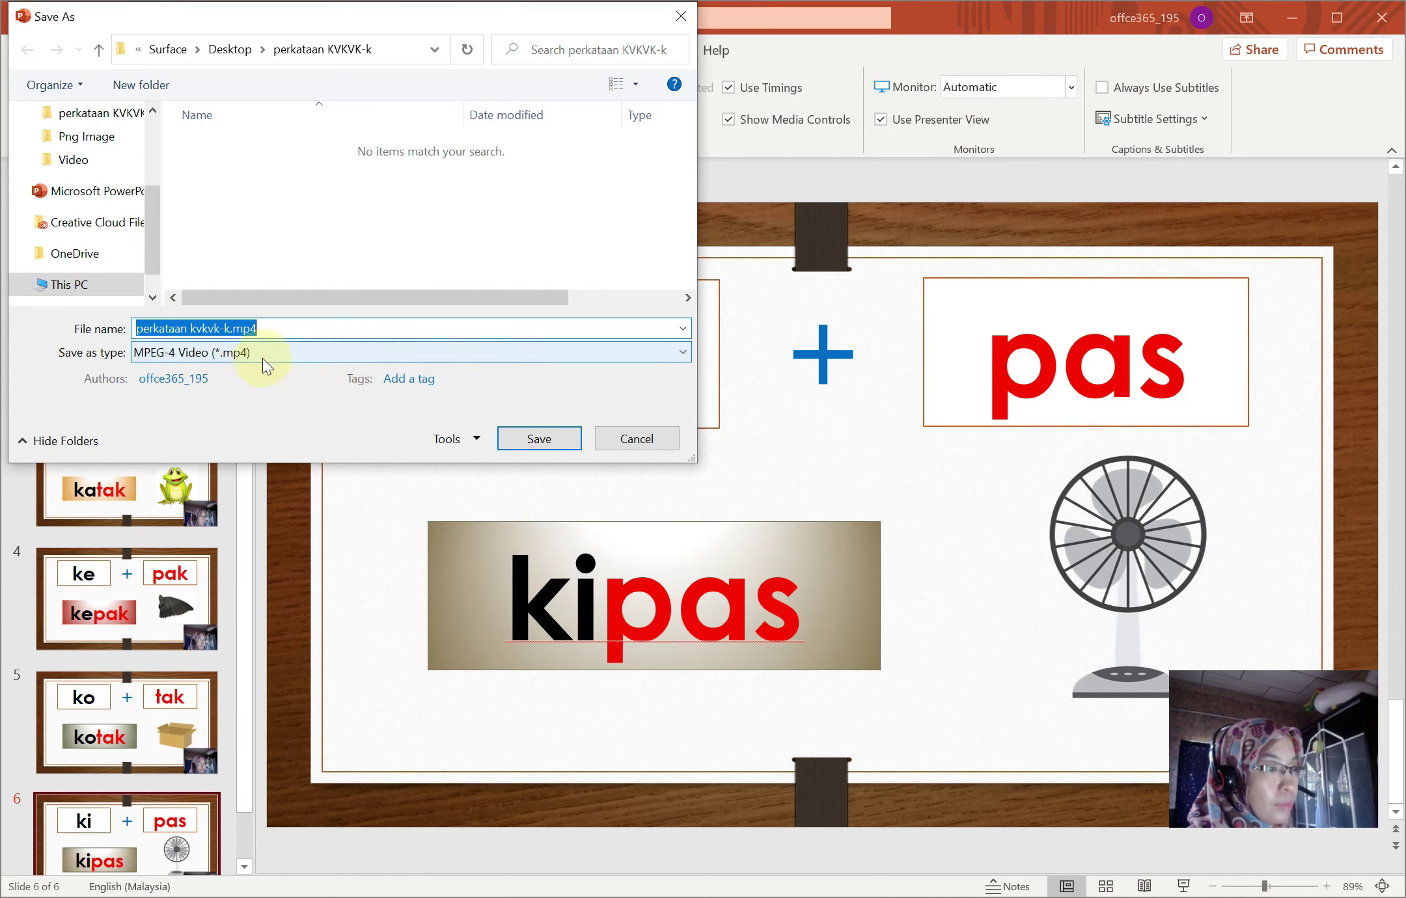
# Keep MPEG-4 Video as the type and save the export as 'Slaid KVKVK'.
pyautogui.click(293, 357)
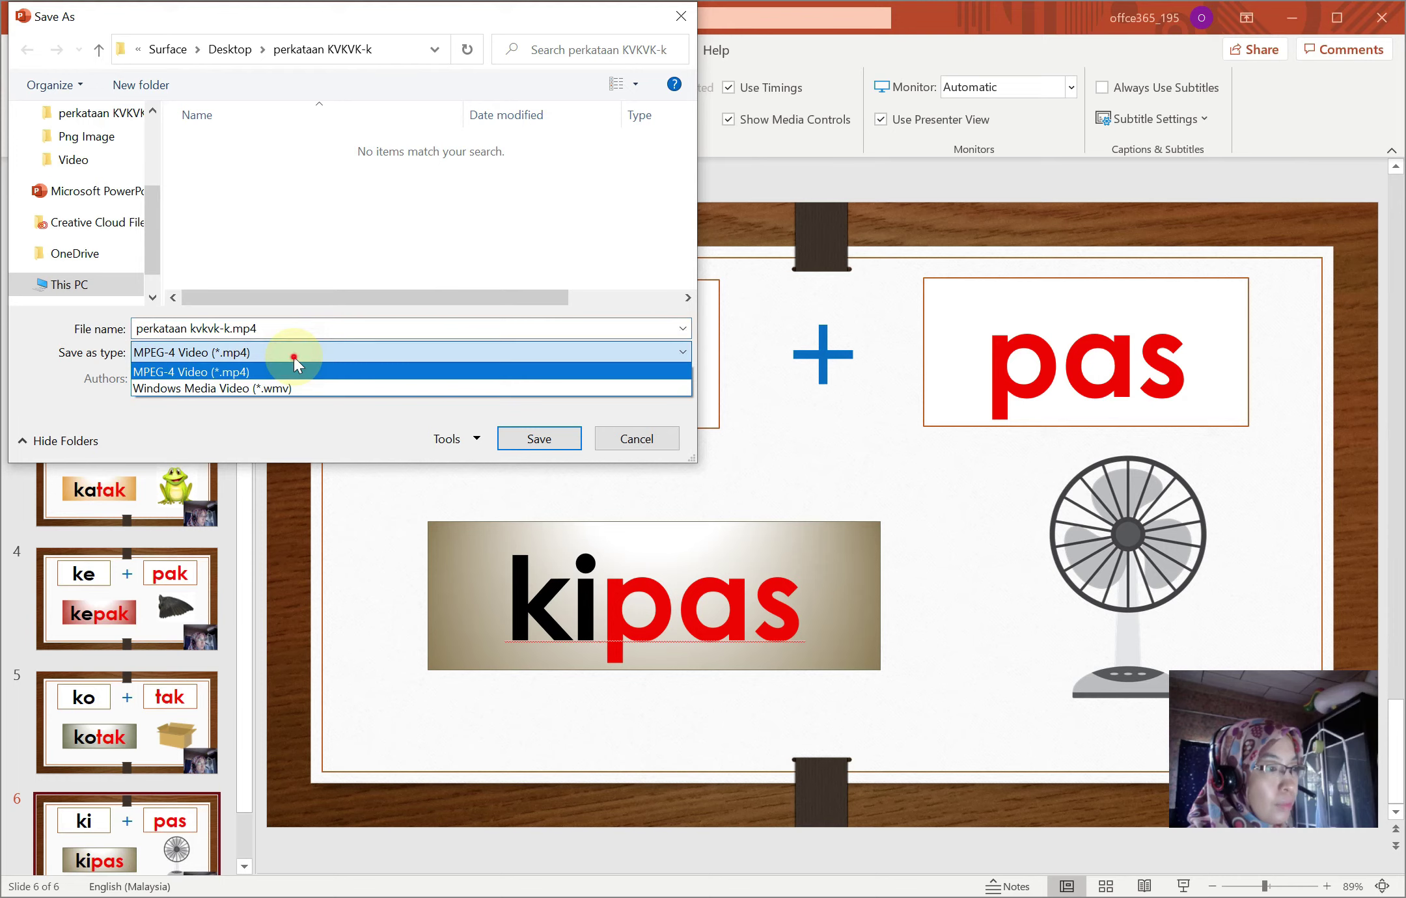
pyautogui.click(294, 357)
pyautogui.click(273, 328)
pyautogui.doubleClick(275, 329)
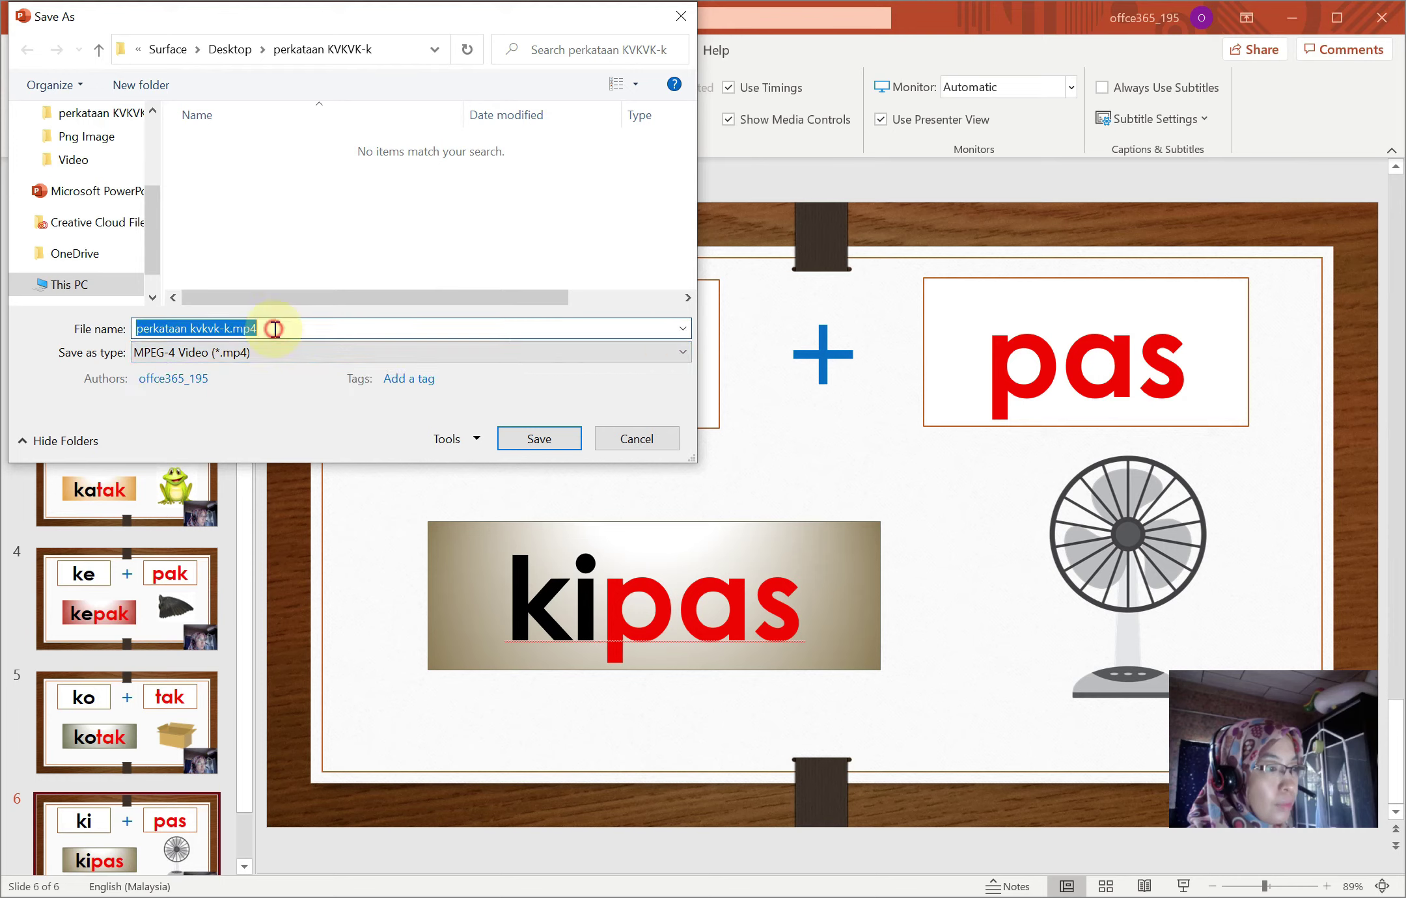
pyautogui.press('BackSpace')
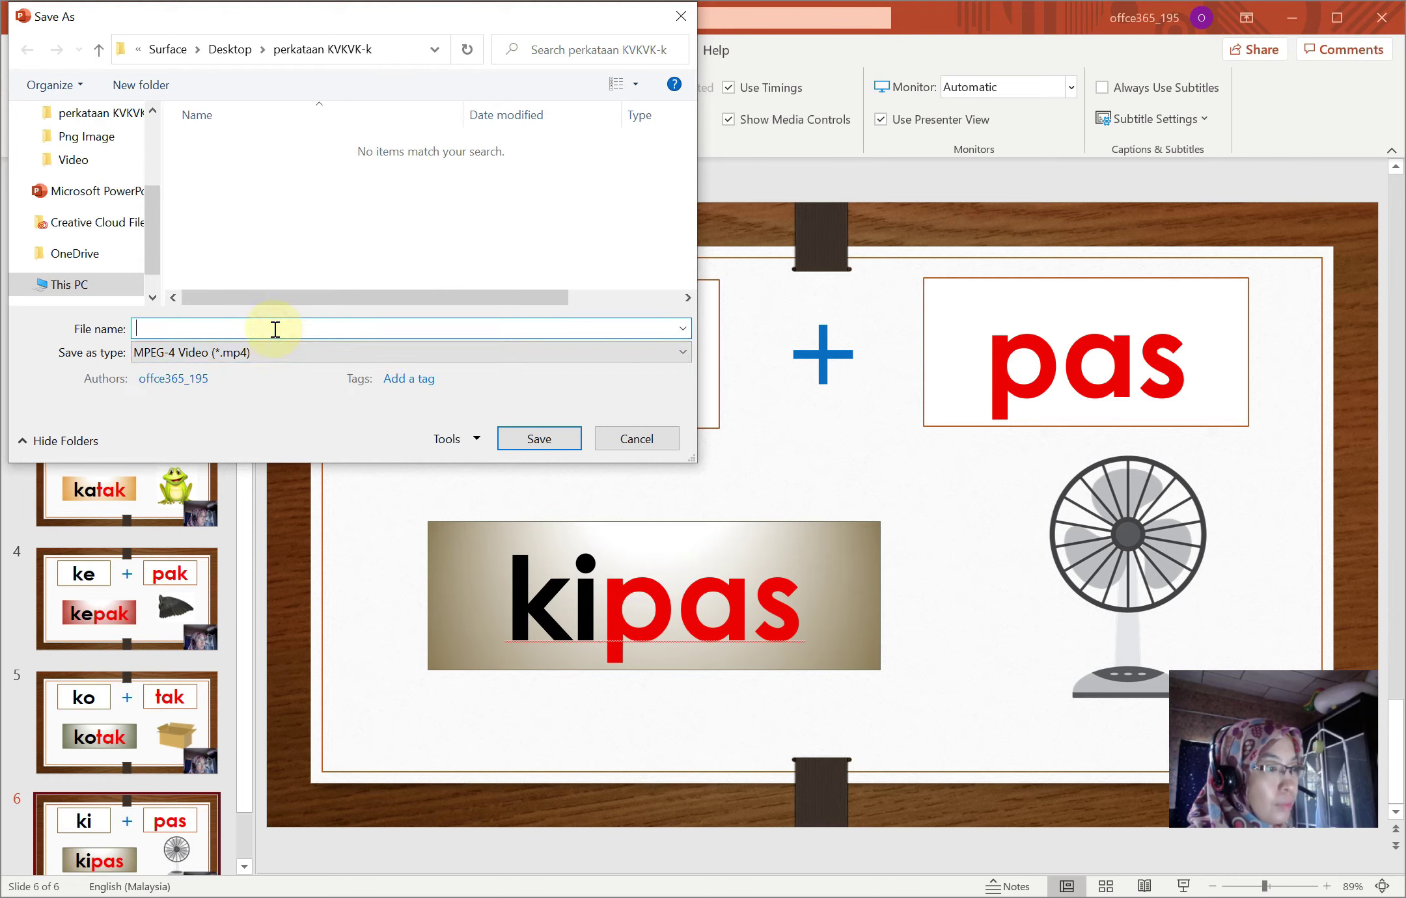
pyautogui.write('Slaid KVKVK')
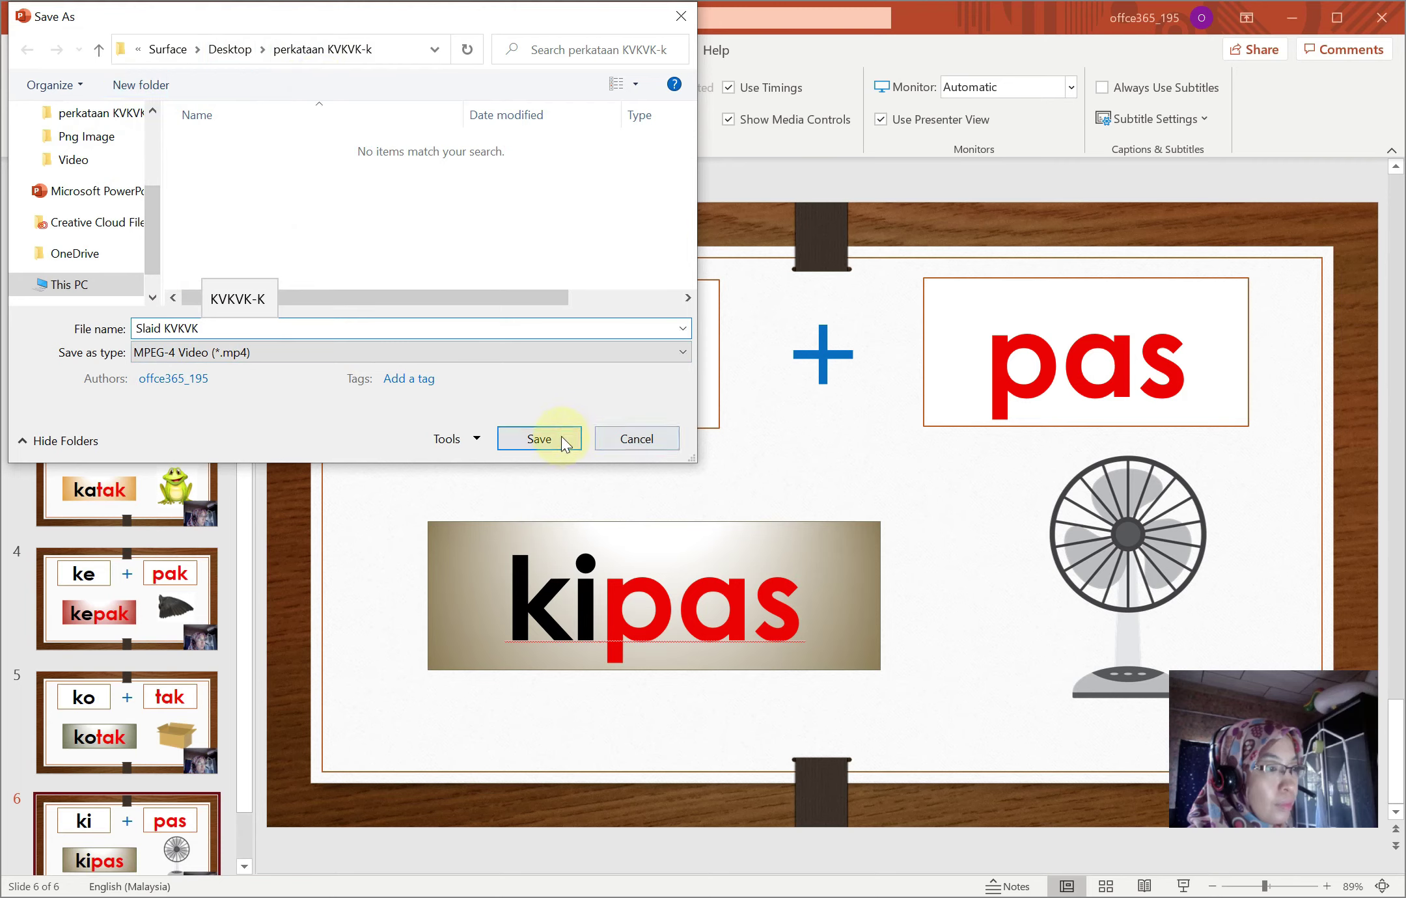
pyautogui.click(537, 444)
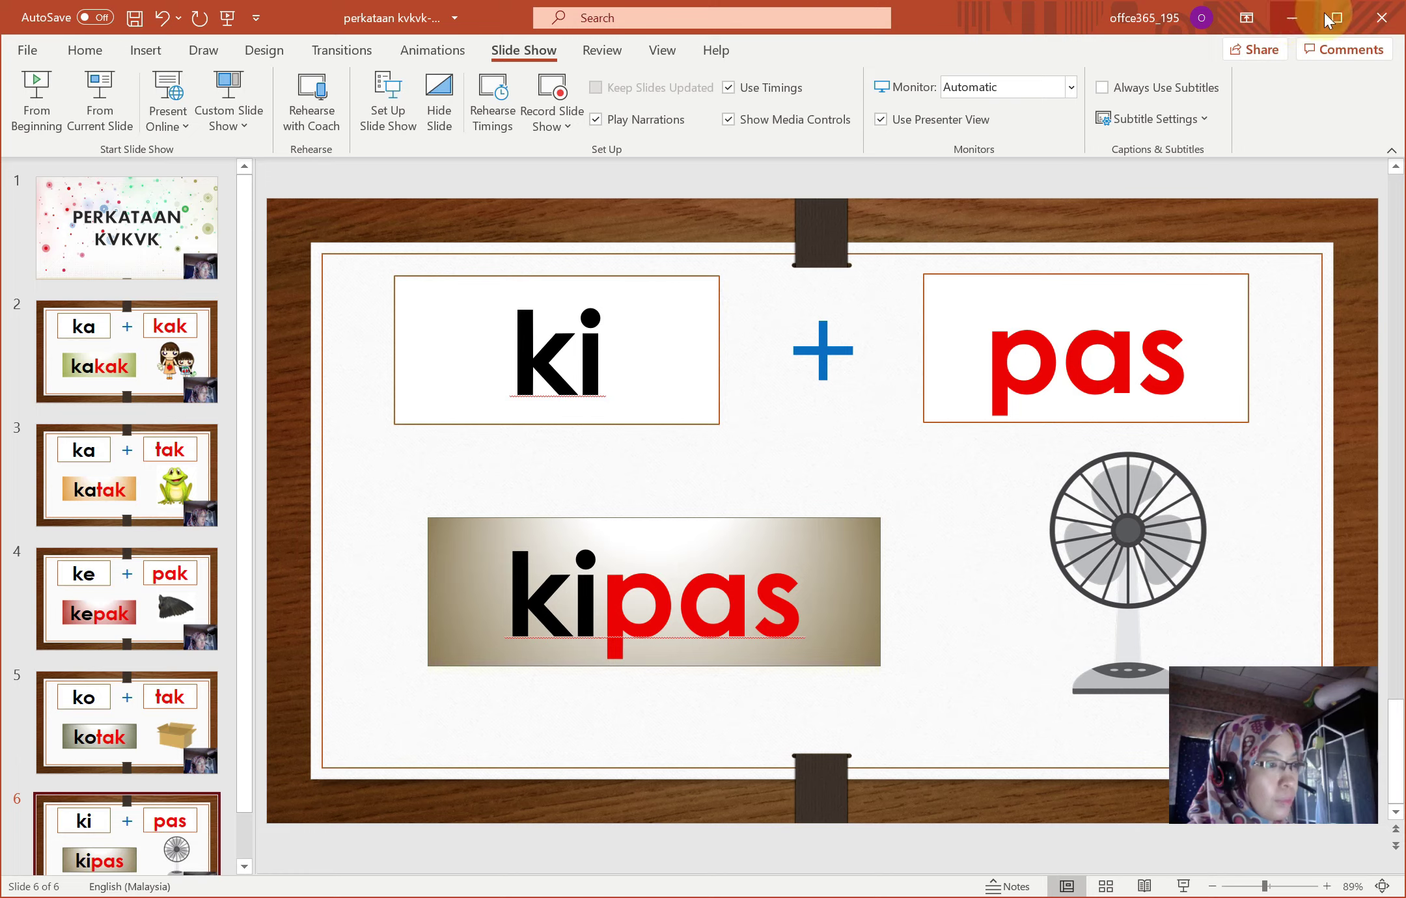
# Open the perkataan KVKVK-k folder maximised in Large icons view and play Slaid KVKVK.mp4.
pyautogui.click(1285, 18)
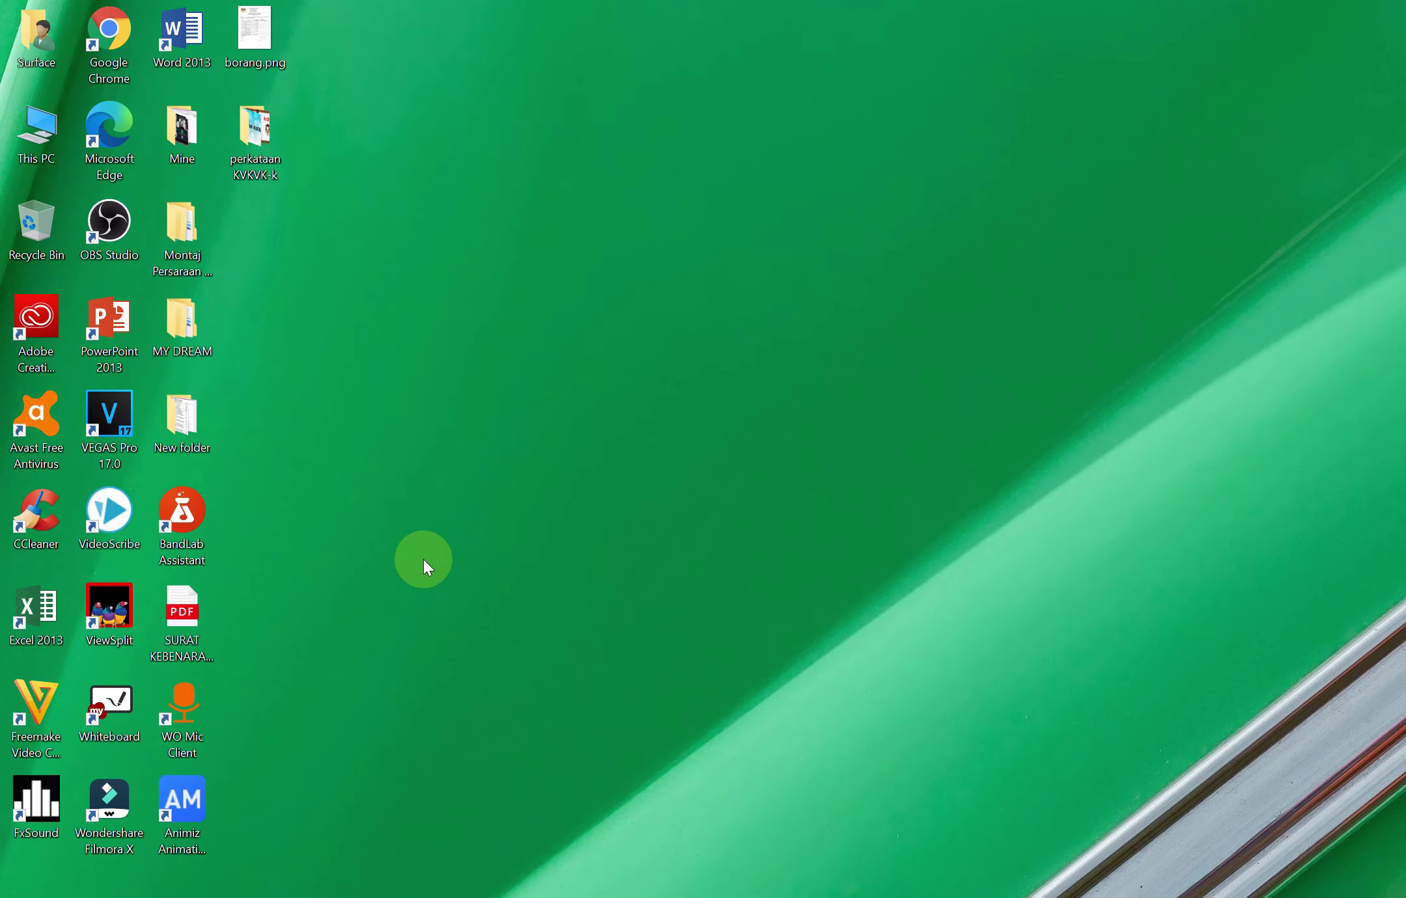
pyautogui.doubleClick(261, 136)
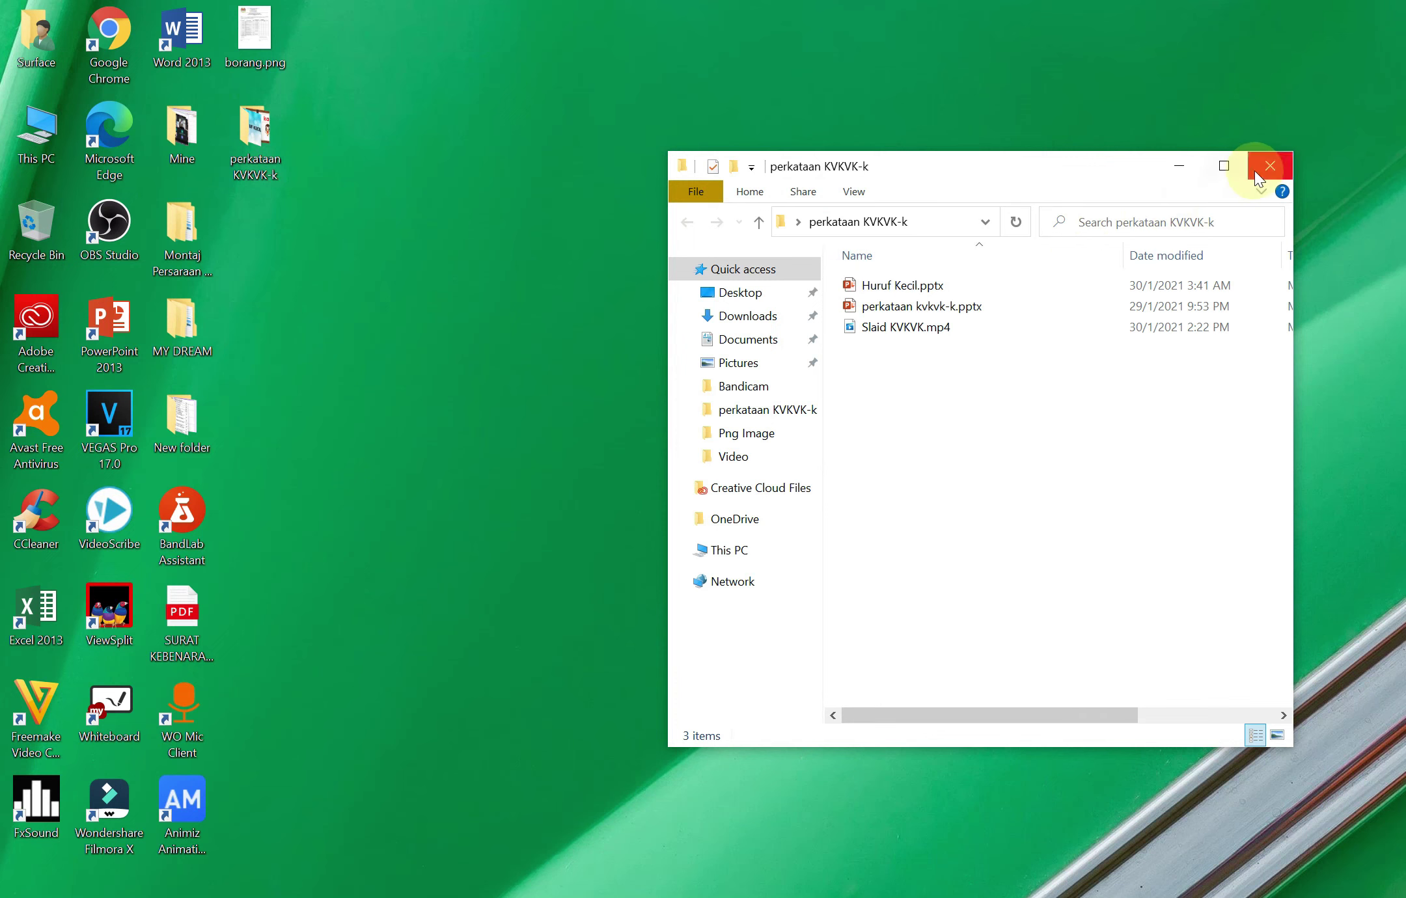
pyautogui.click(853, 192)
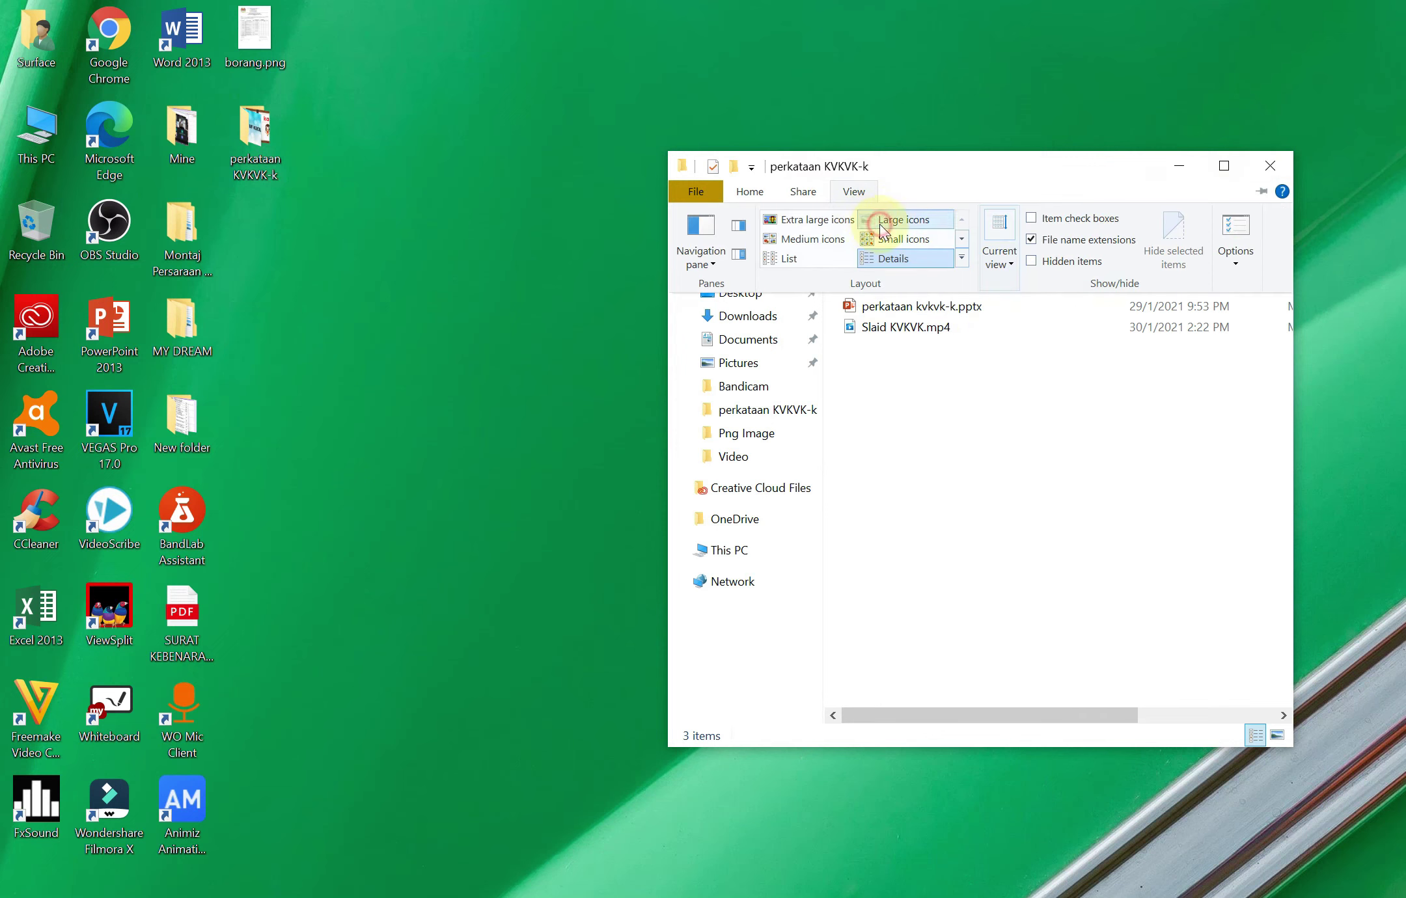
pyautogui.click(876, 220)
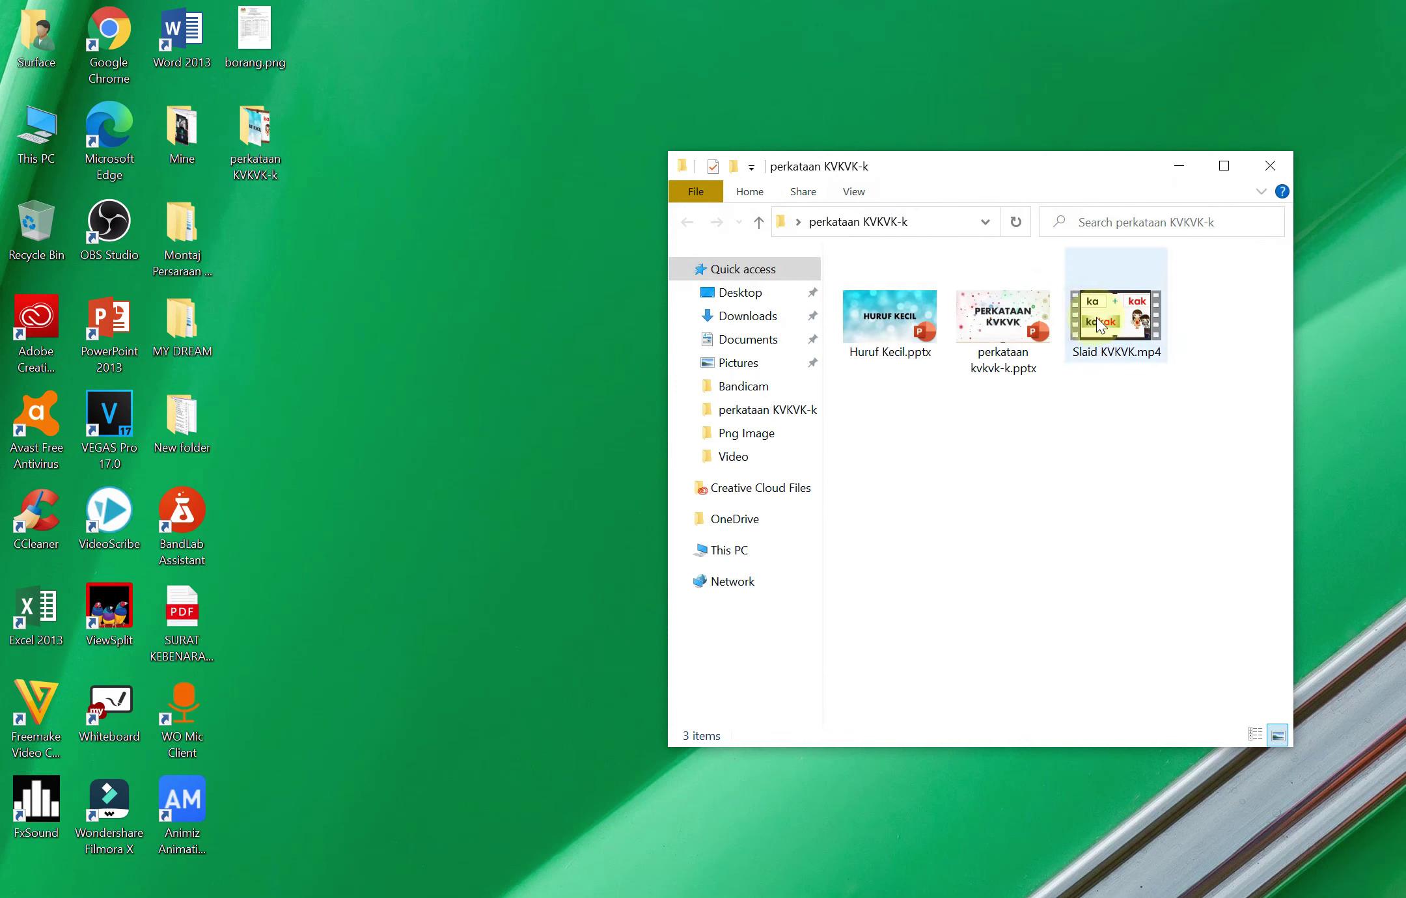
pyautogui.click(1224, 166)
pyautogui.doubleClick(435, 166)
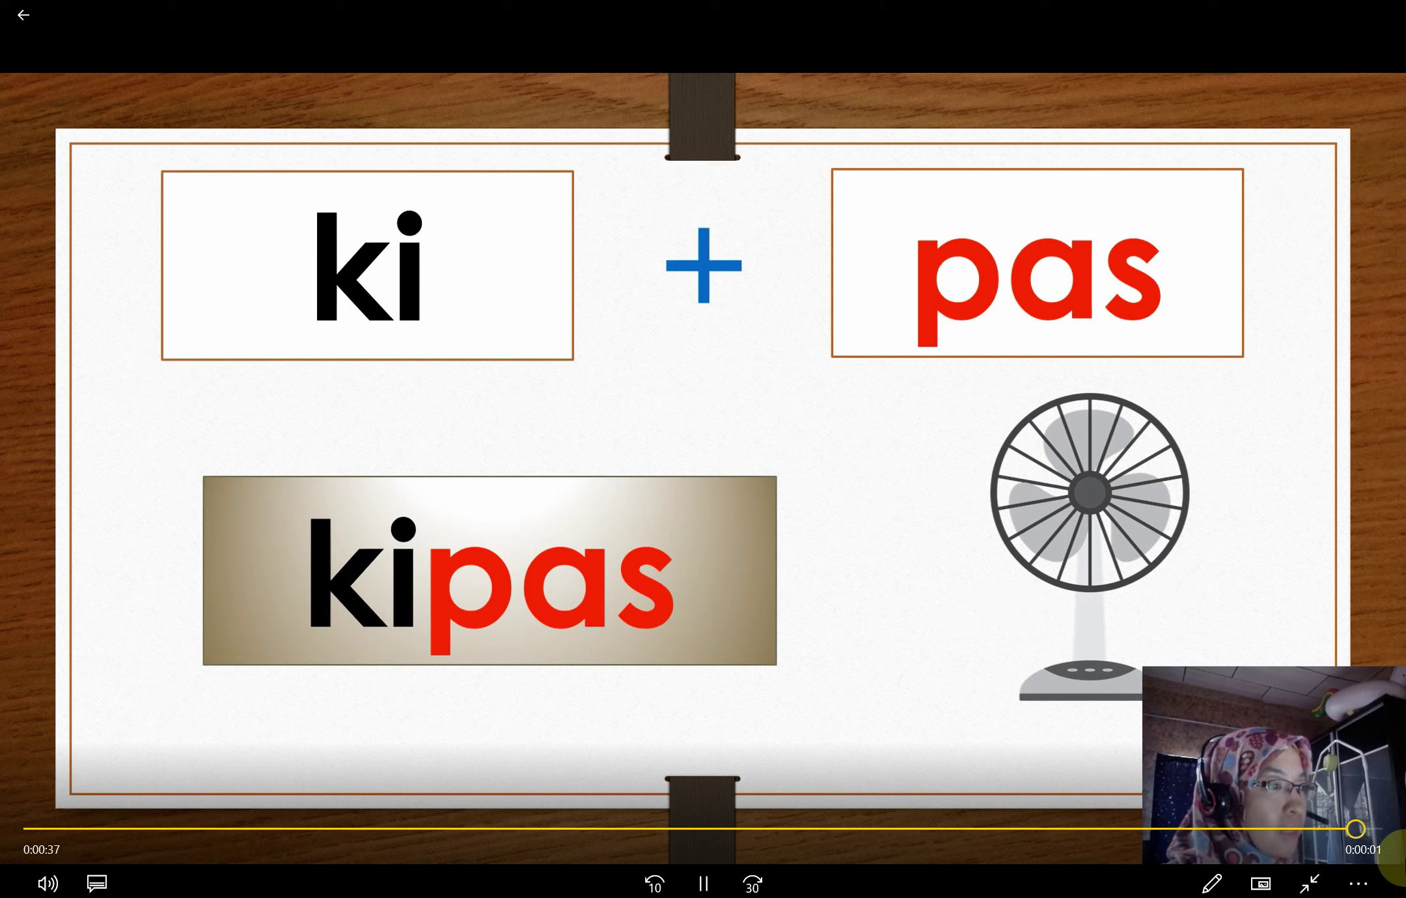
# Close Movies & TV once the Slaid KVKVK video ends at 0:38.
pyautogui.click(1383, 26)
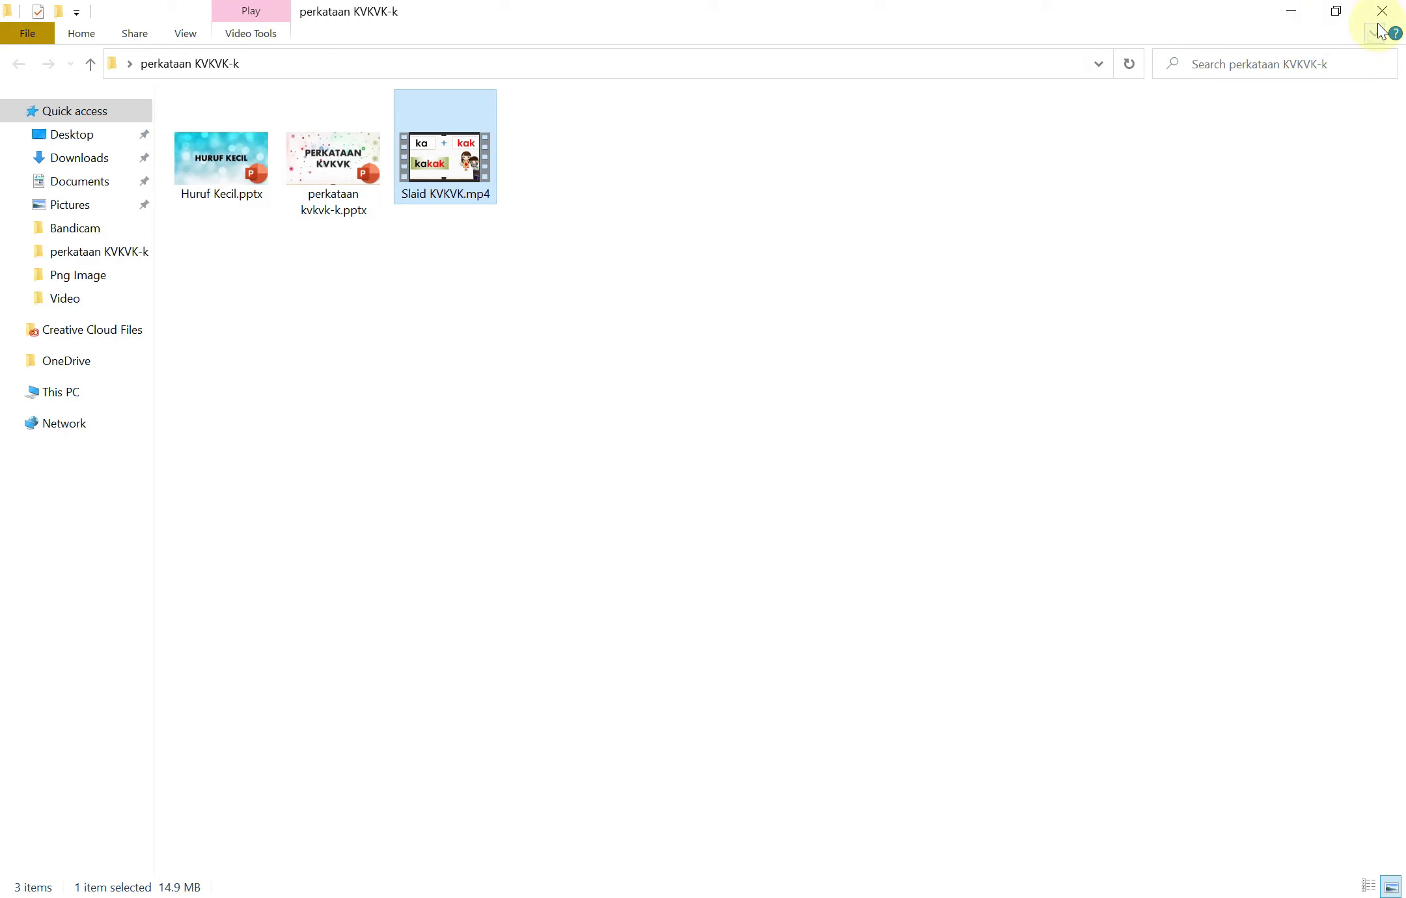
# Close the perkataan KVKVK-k File Explorer window with Alt+F4, returning to the desktop.
pyautogui.hotkey('alt', 'F4')
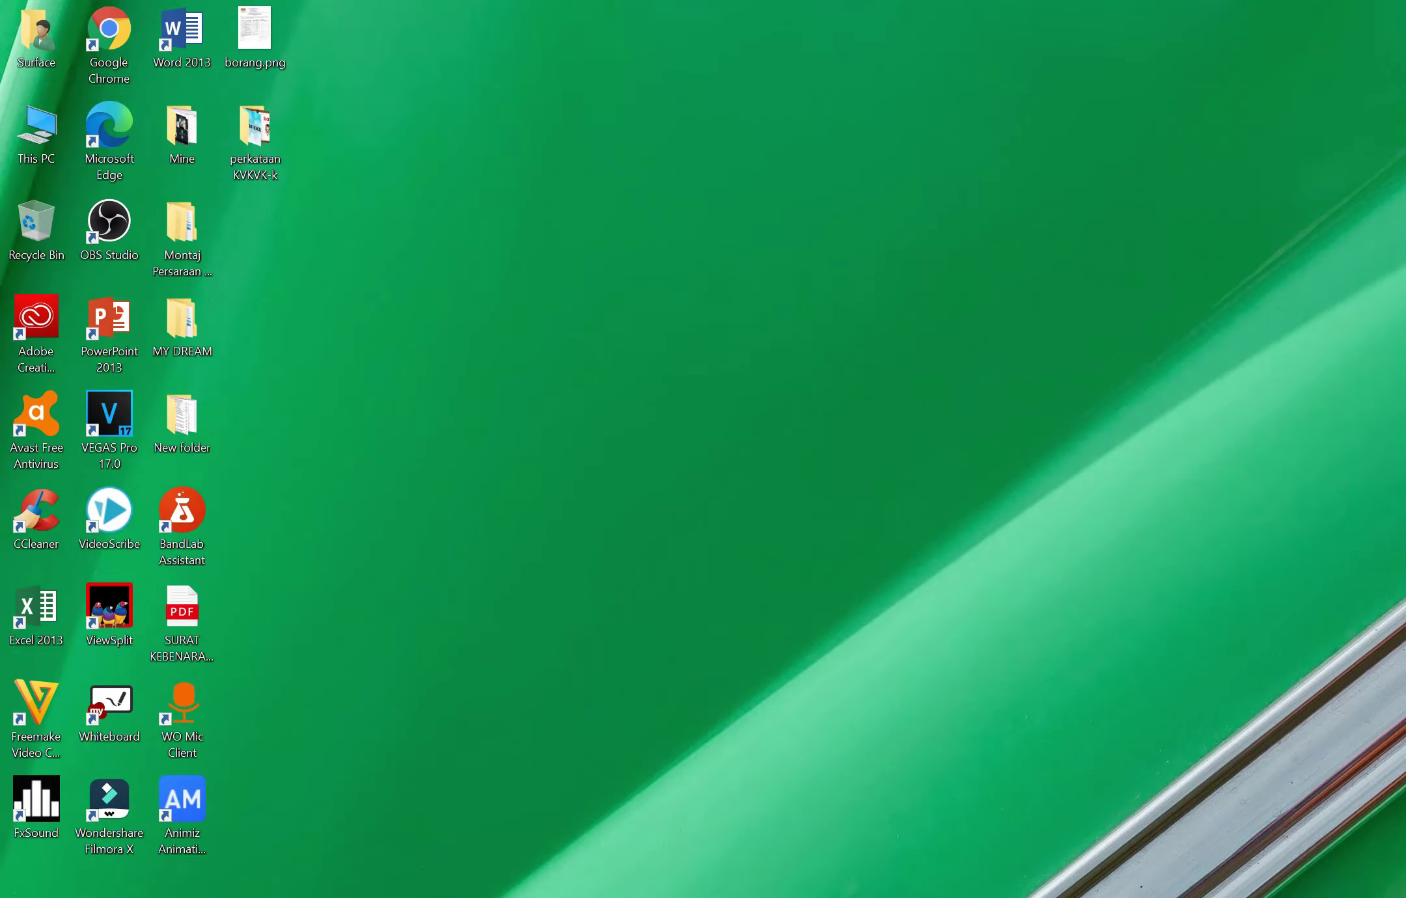